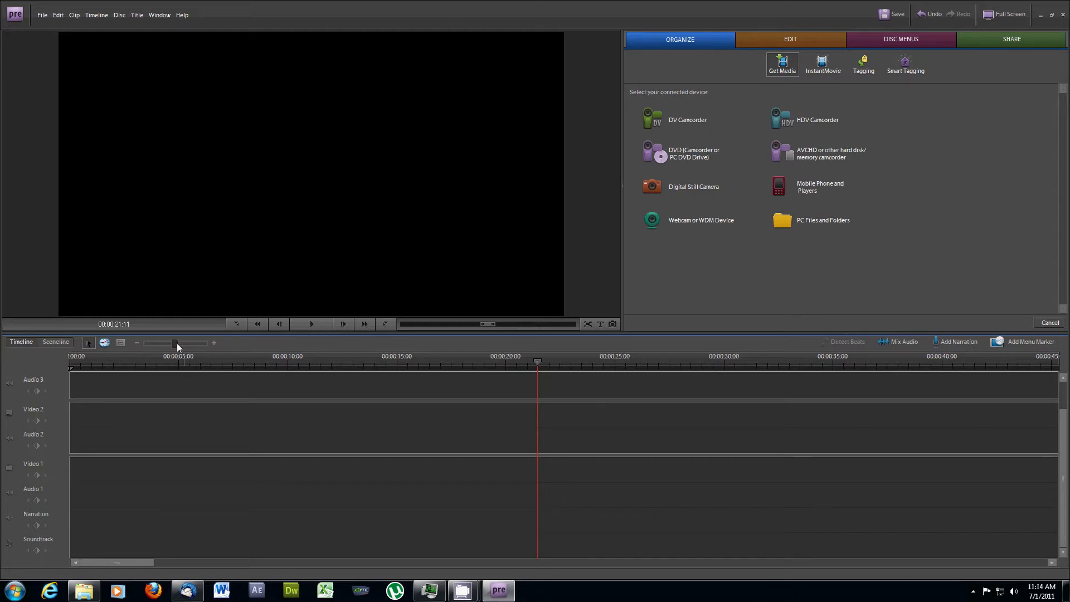
- Create a default still title with the text "DropZone X" and "Presents" on two lines
{"action": "left_click_drag", "start_coordinate": [175, 343], "coordinate": [153, 349]}
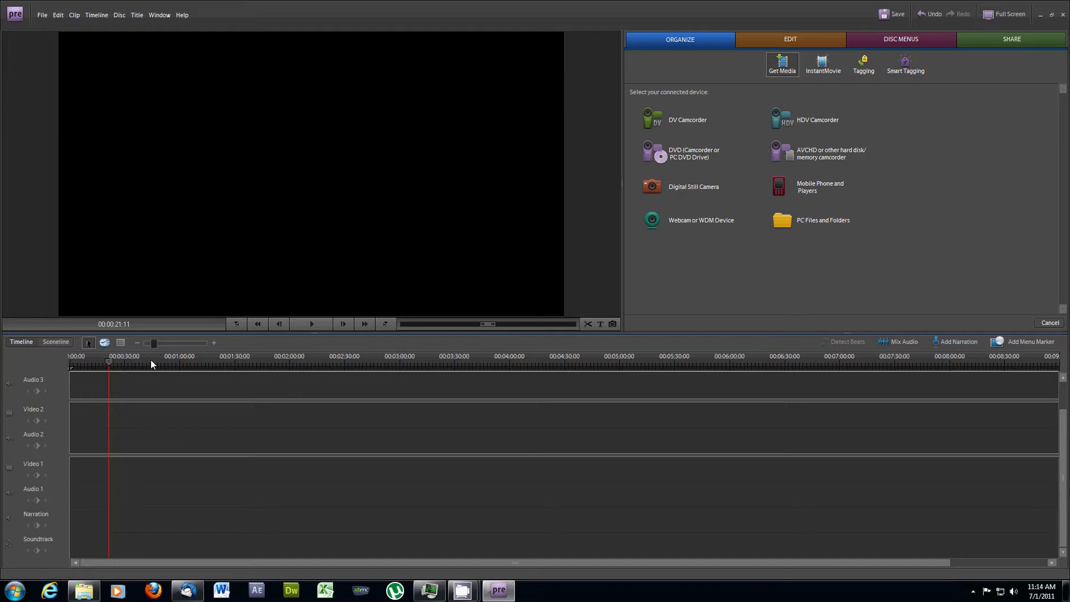
{"action": "left_click", "coordinate": [140, 18]}
{"action": "mouse_move", "coordinate": [142, 29]}
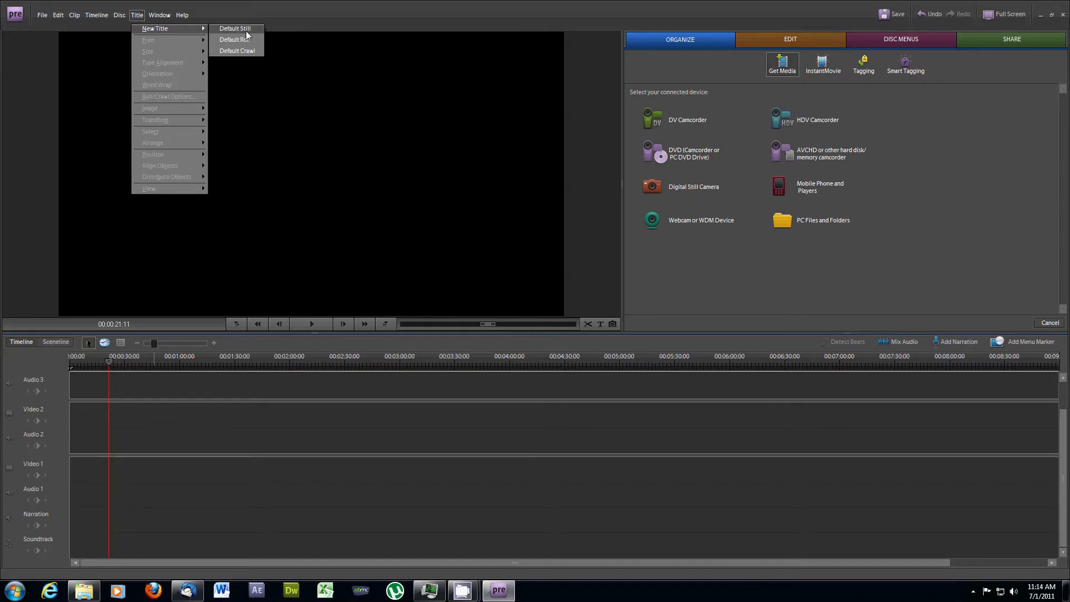
{"action": "left_click", "coordinate": [246, 30]}
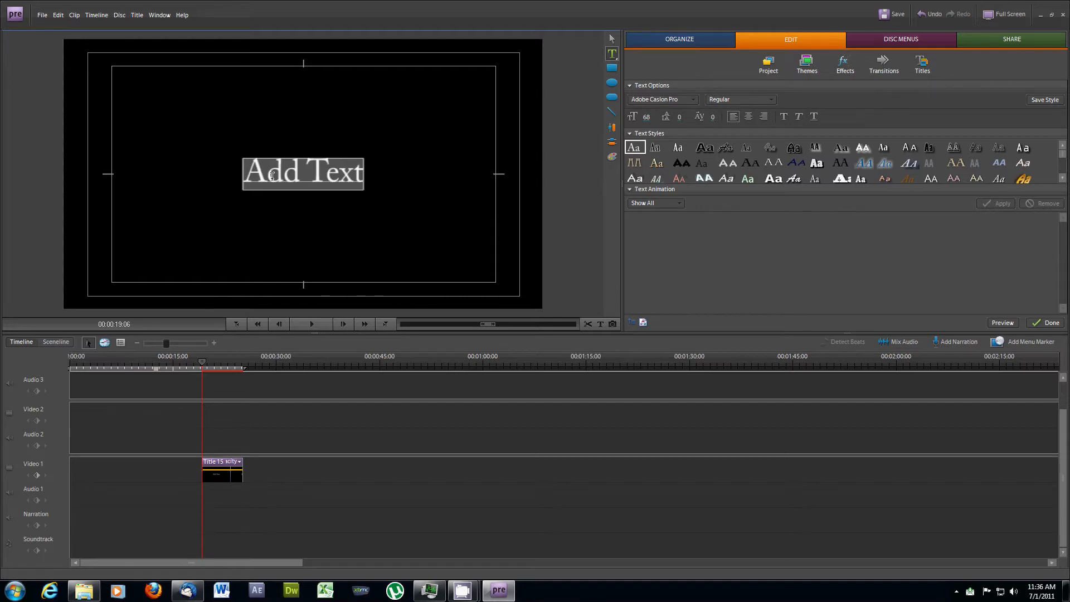
{"action": "type", "text": "DropZone X"}
{"action": "key", "text": "BackSpace"}
{"action": "key", "text": "Return"}
{"action": "type", "text": "Presents"}
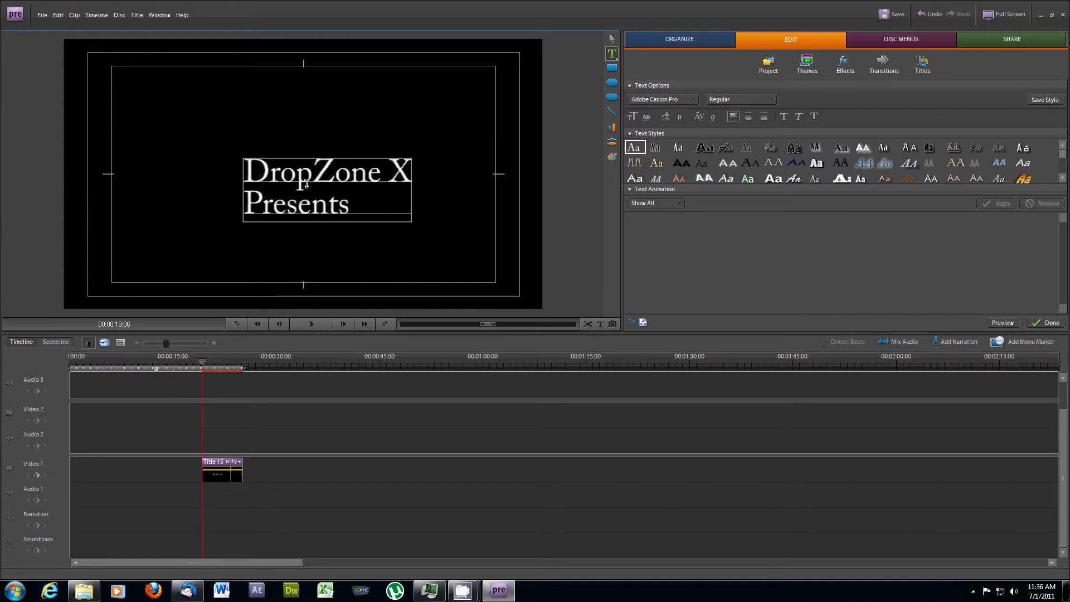
- Apply the light blue Myriad Pro Bold Italic text style to the title, with font size 70 and centred text alignment
{"action": "left_click", "coordinate": [1063, 164]}
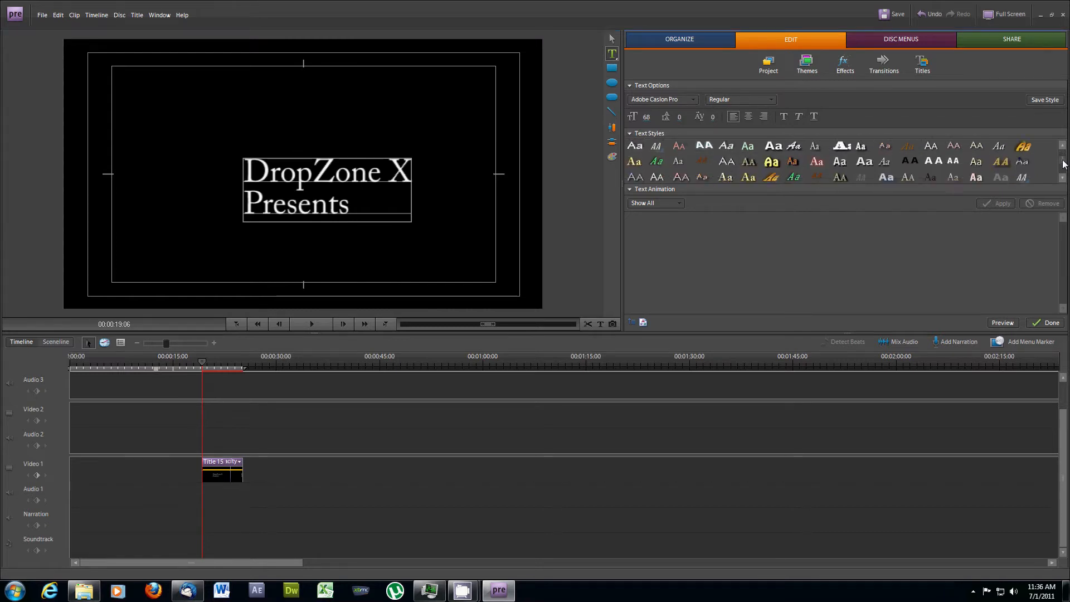
{"action": "left_click", "coordinate": [981, 165]}
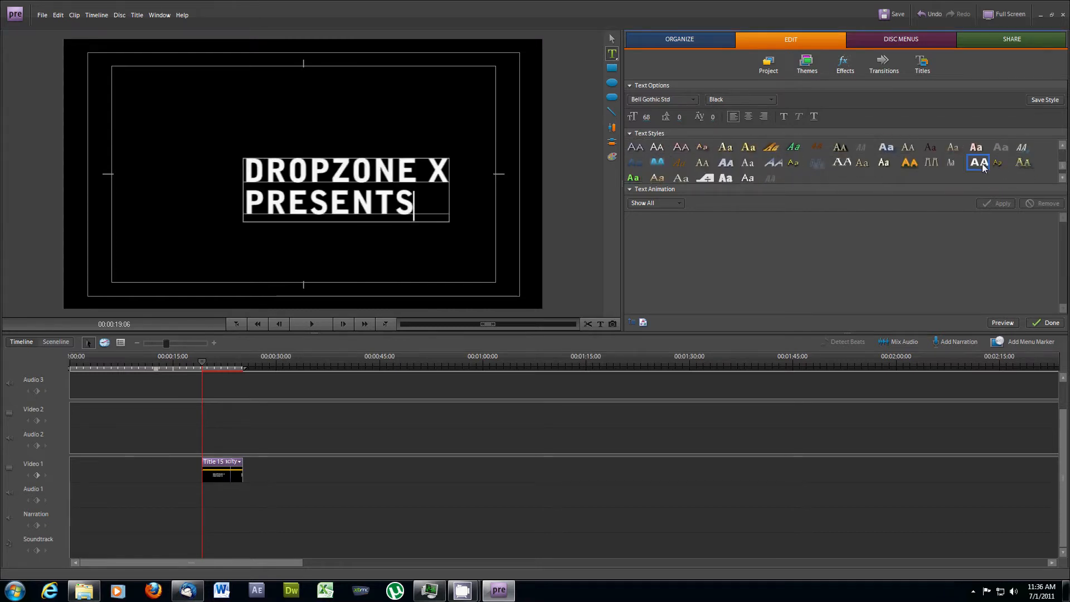
{"action": "left_click", "coordinate": [728, 165]}
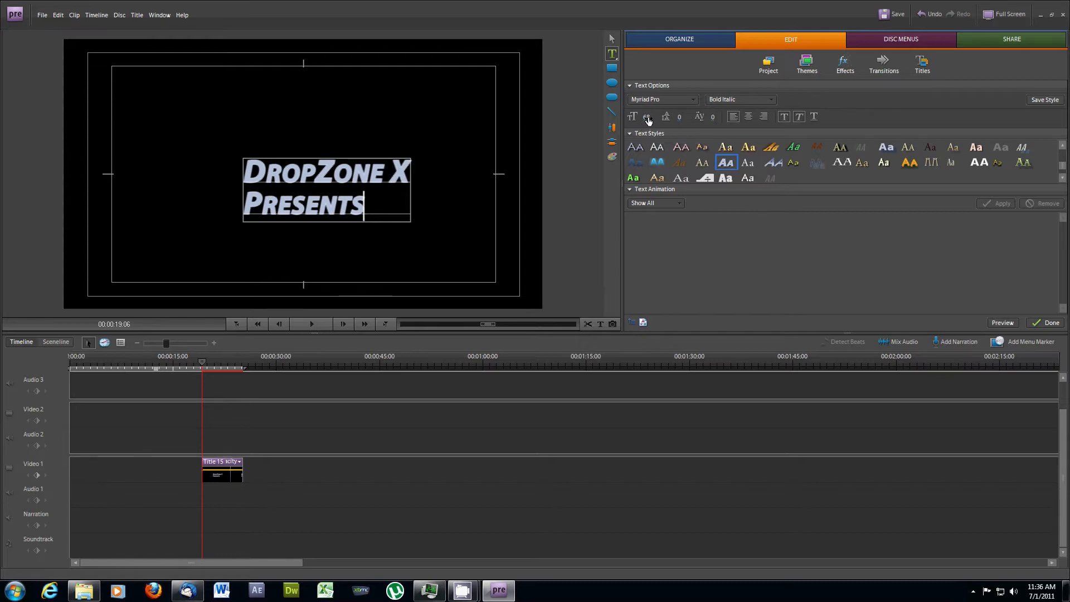
{"action": "mouse_move", "coordinate": [647, 120]}
{"action": "left_mouse_down"}
{"action": "mouse_move", "coordinate": [667, 120]}
{"action": "mouse_move", "coordinate": [647, 123]}
{"action": "left_mouse_up"}
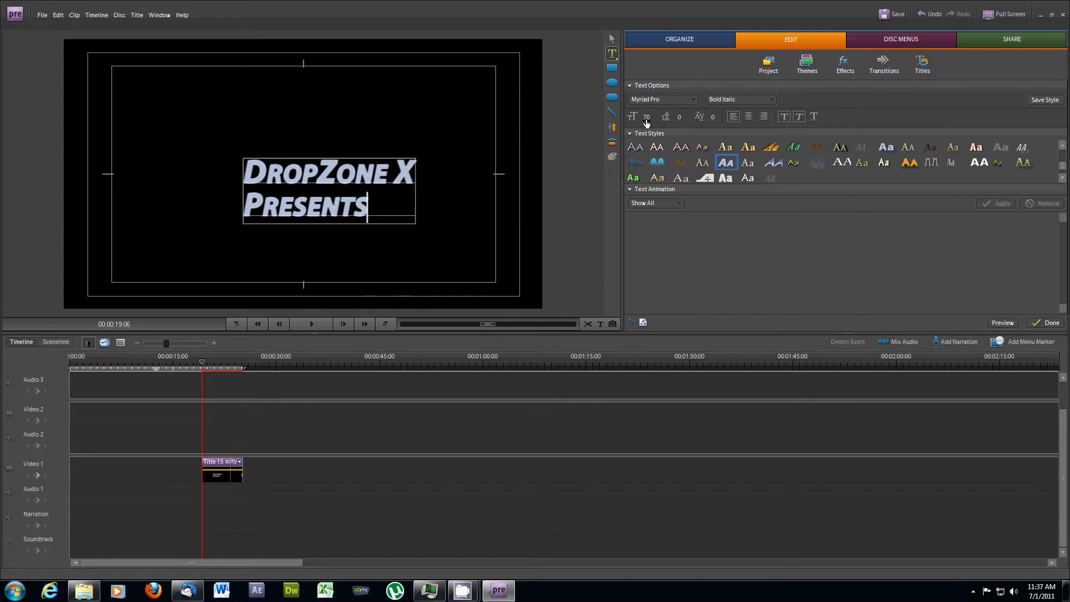
{"action": "left_click", "coordinate": [750, 116]}
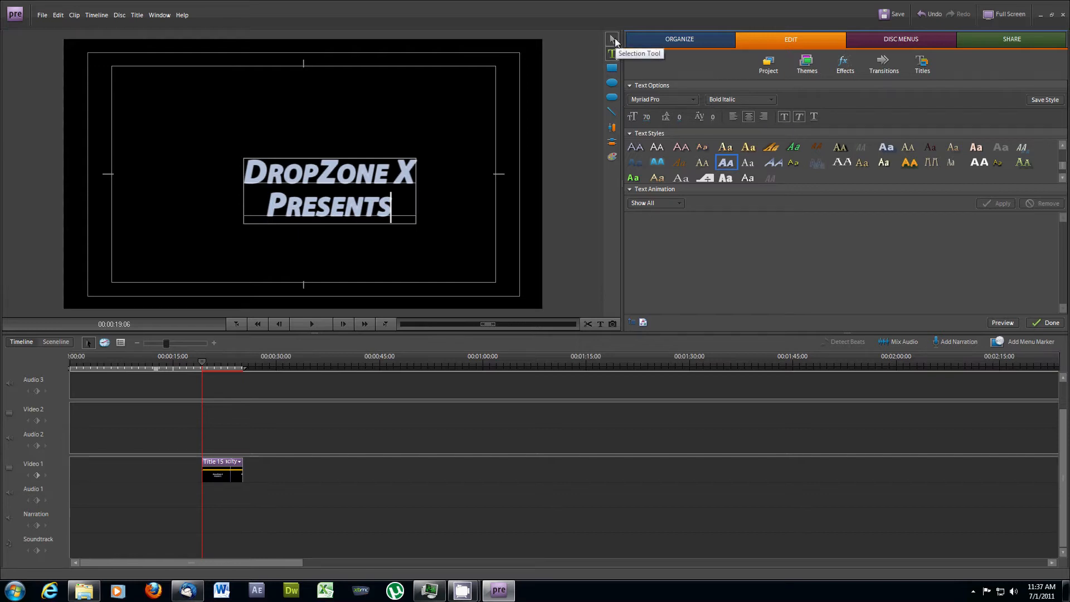
- Centre the "DropZone X Presents" text block vertically and horizontally in the frame and finish the title
{"action": "left_click_drag", "start_coordinate": [330, 205], "coordinate": [371, 234]}
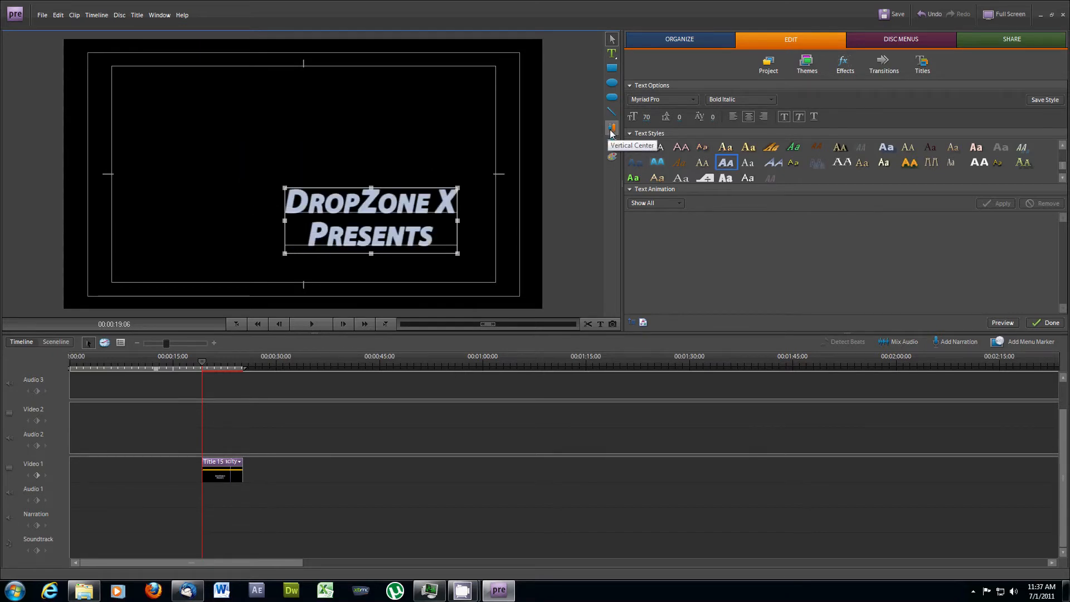
{"action": "left_click", "coordinate": [612, 132]}
{"action": "left_click", "coordinate": [611, 143]}
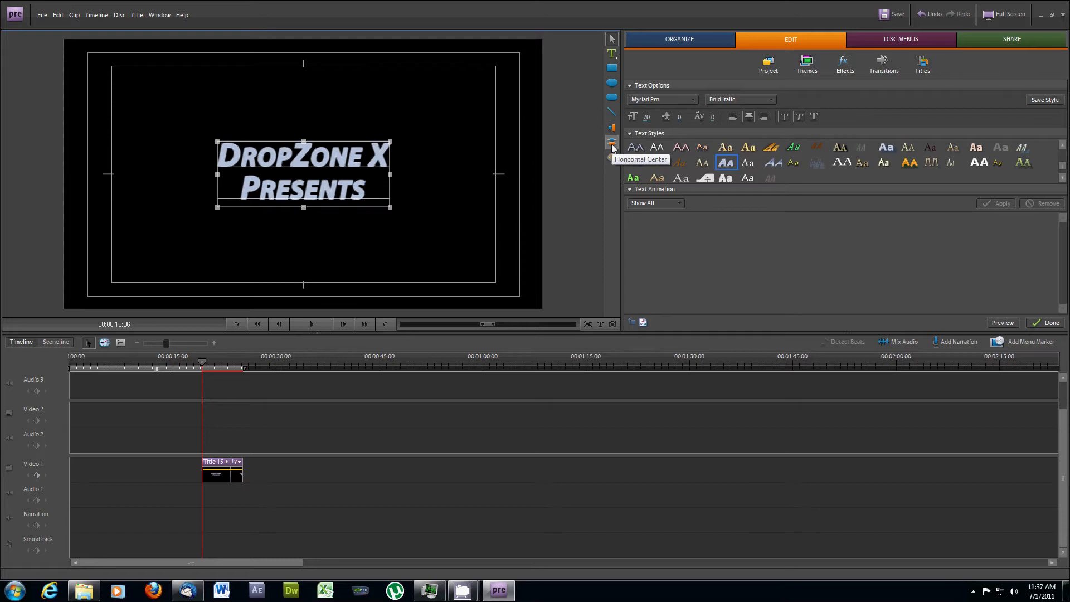
{"action": "left_click", "coordinate": [1048, 323]}
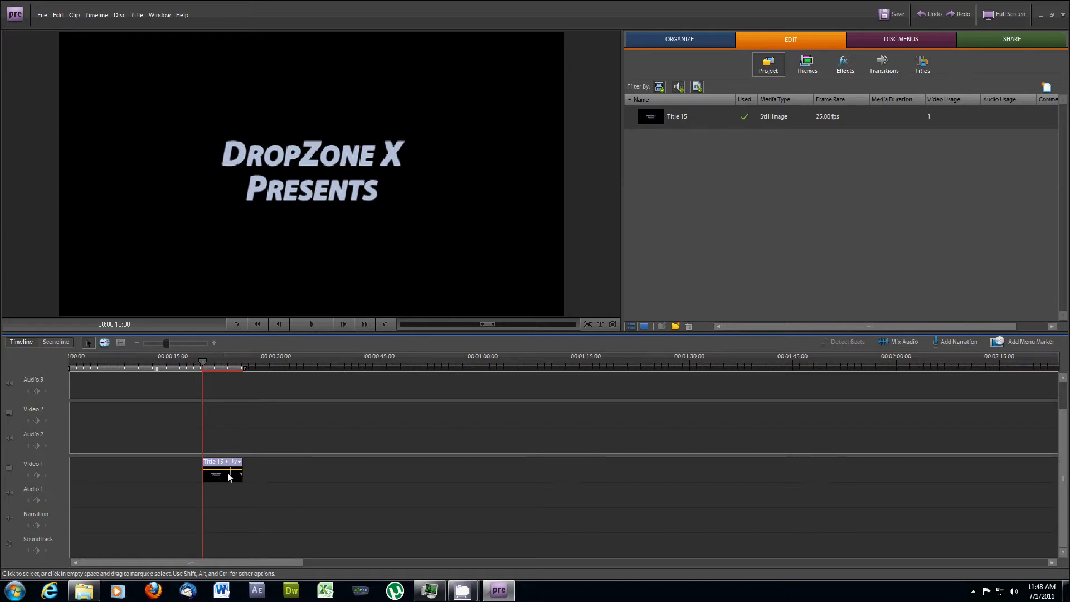
- Move the title clip to the start of the Video 1 track and trim its end to 00:00:06:00
{"action": "left_click_drag", "start_coordinate": [229, 478], "coordinate": [93, 477]}
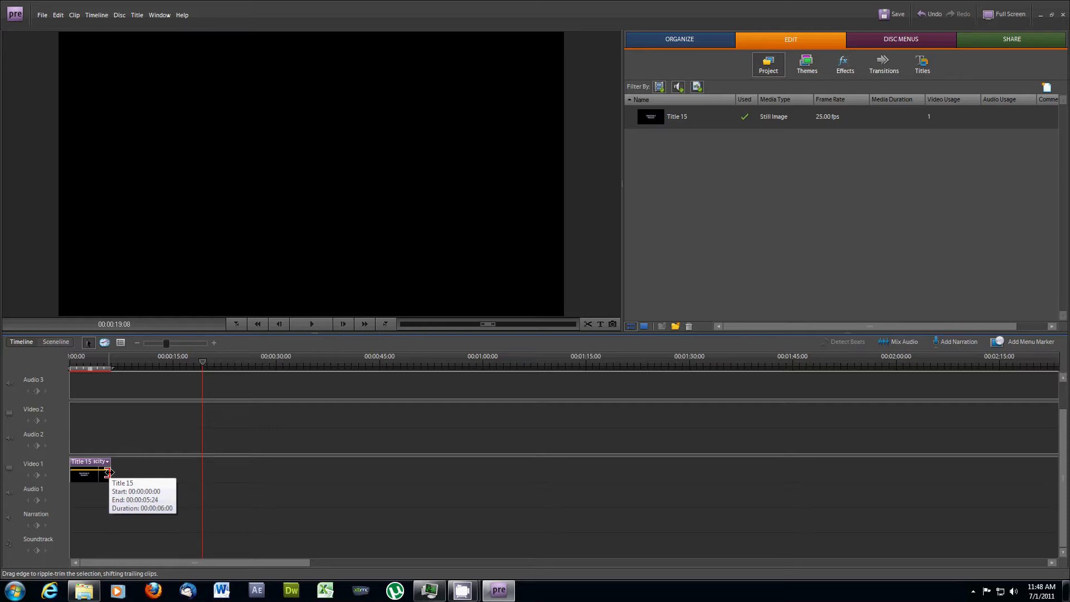
{"action": "left_click_drag", "start_coordinate": [108, 472], "coordinate": [130, 470]}
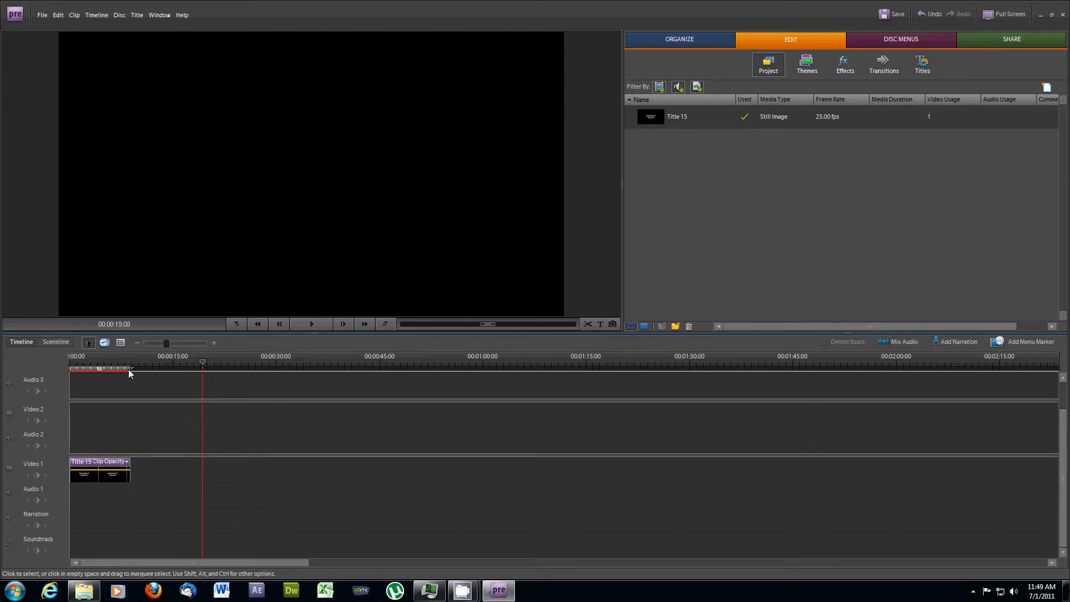
{"action": "left_click_drag", "start_coordinate": [203, 363], "coordinate": [112, 371]}
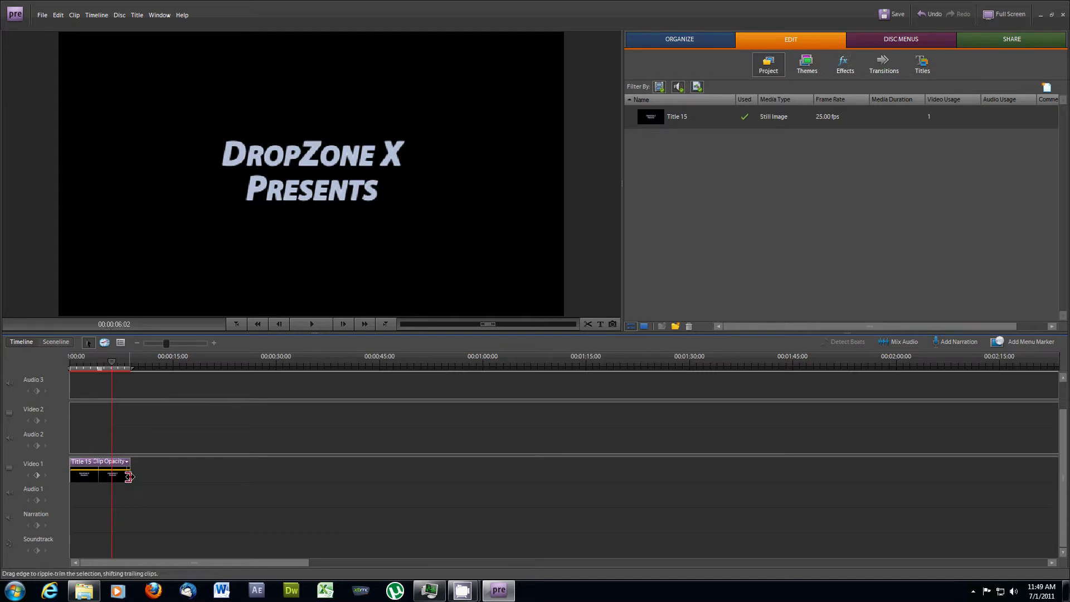
{"action": "left_click_drag", "start_coordinate": [128, 476], "coordinate": [113, 483]}
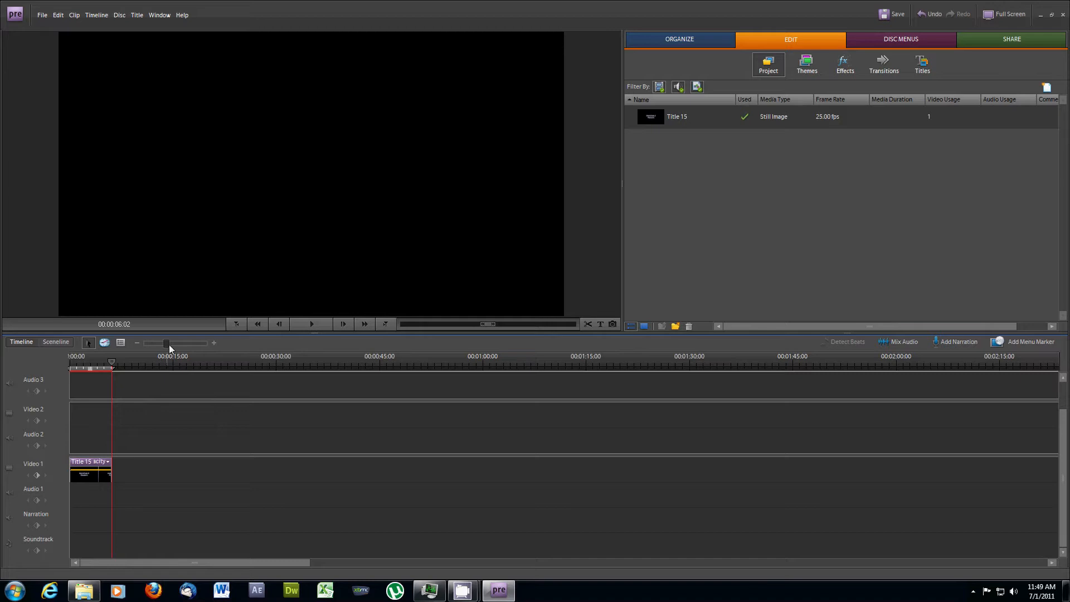
{"action": "left_click_drag", "start_coordinate": [166, 343], "coordinate": [182, 345]}
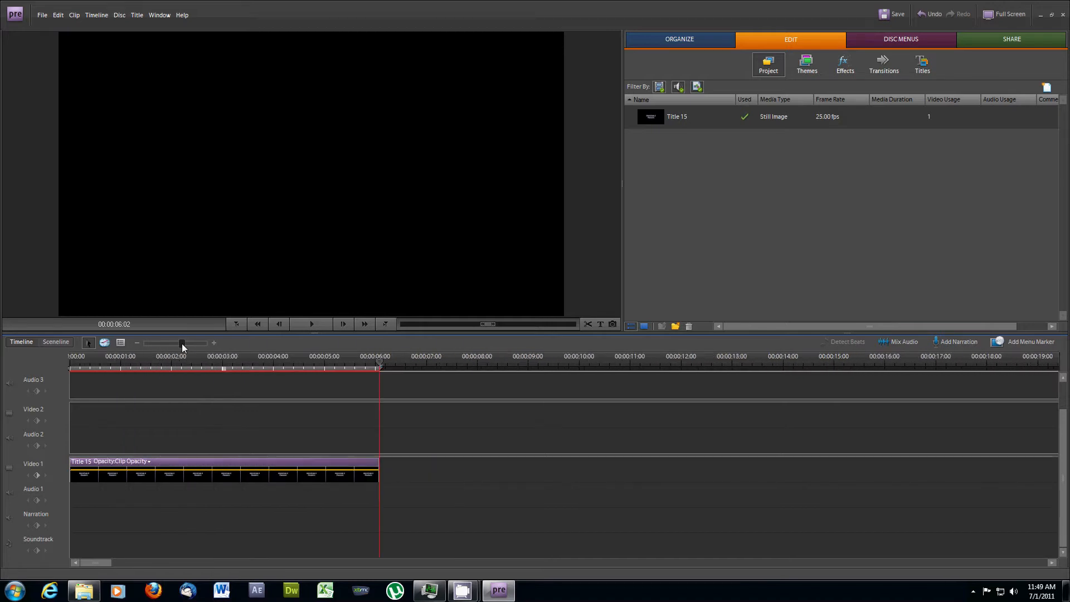
{"action": "left_click", "coordinate": [375, 361]}
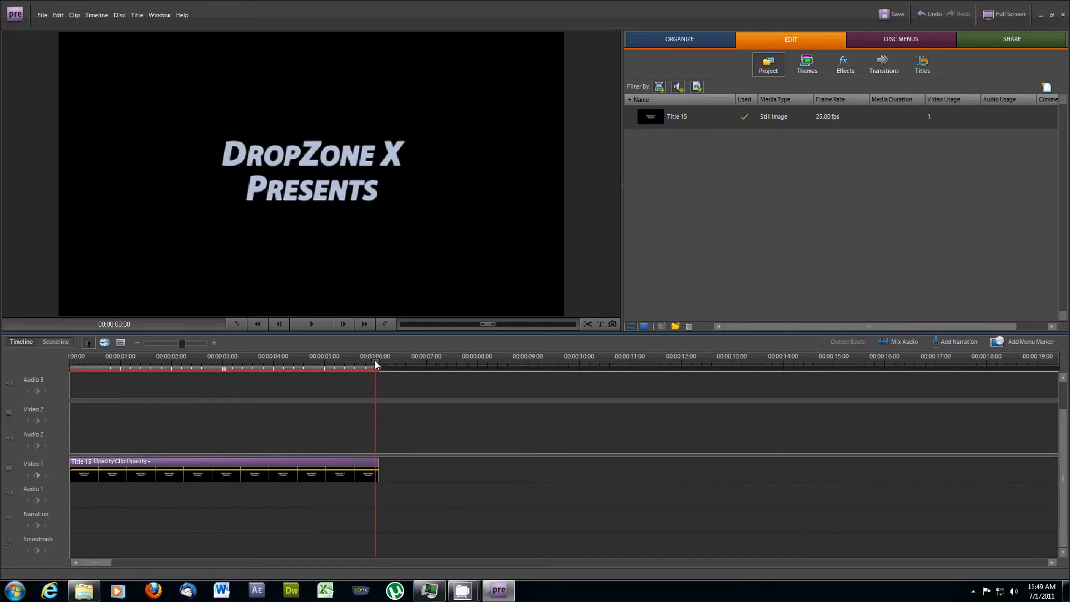
{"action": "left_click_drag", "start_coordinate": [379, 475], "coordinate": [375, 475]}
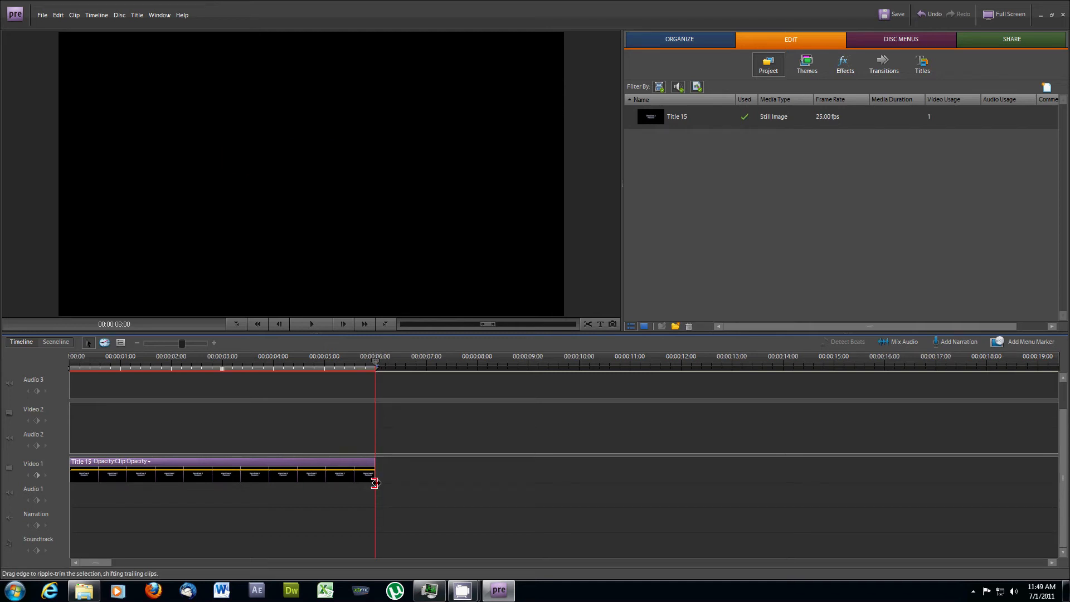
- Add a default still title at 00:00:06:00 in the first title's Myriad Pro style, reading "Person X's" and "Skydive" on two lines
{"action": "left_click", "coordinate": [136, 15]}
{"action": "mouse_move", "coordinate": [183, 33]}
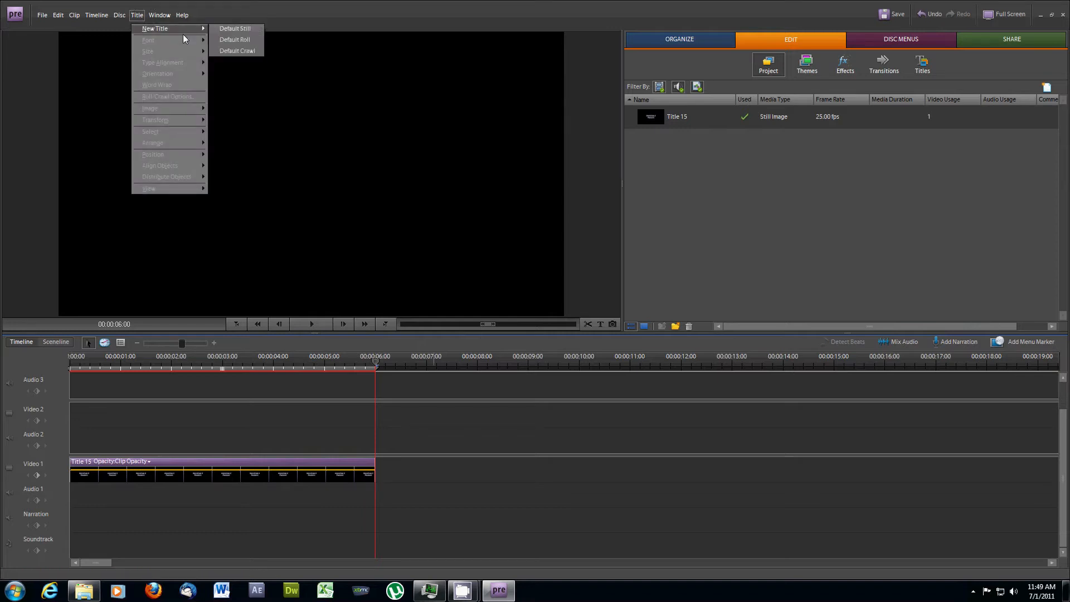
{"action": "left_click", "coordinate": [239, 28]}
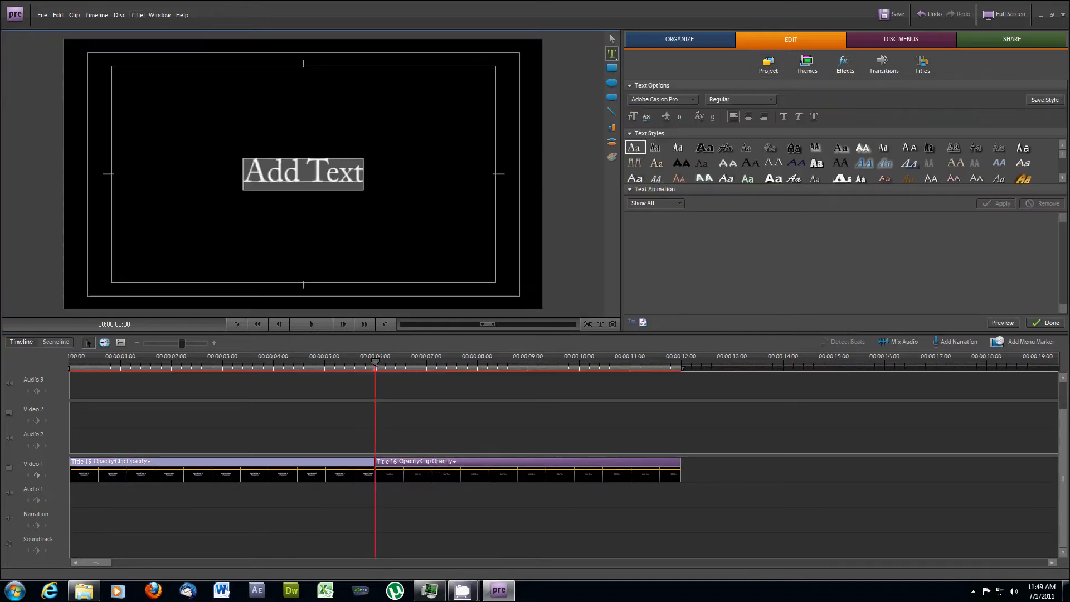
{"action": "scroll", "coordinate": [836, 162], "scroll_direction": "down", "scroll_amount": 3}
{"action": "left_click", "coordinate": [726, 147]}
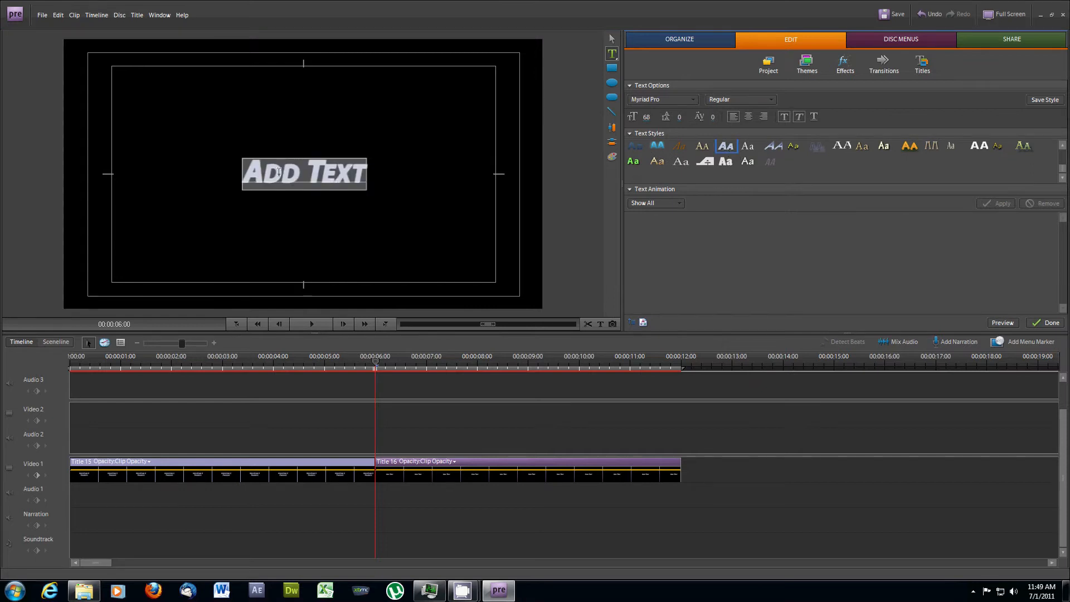
{"action": "type", "text": "Person X's"}
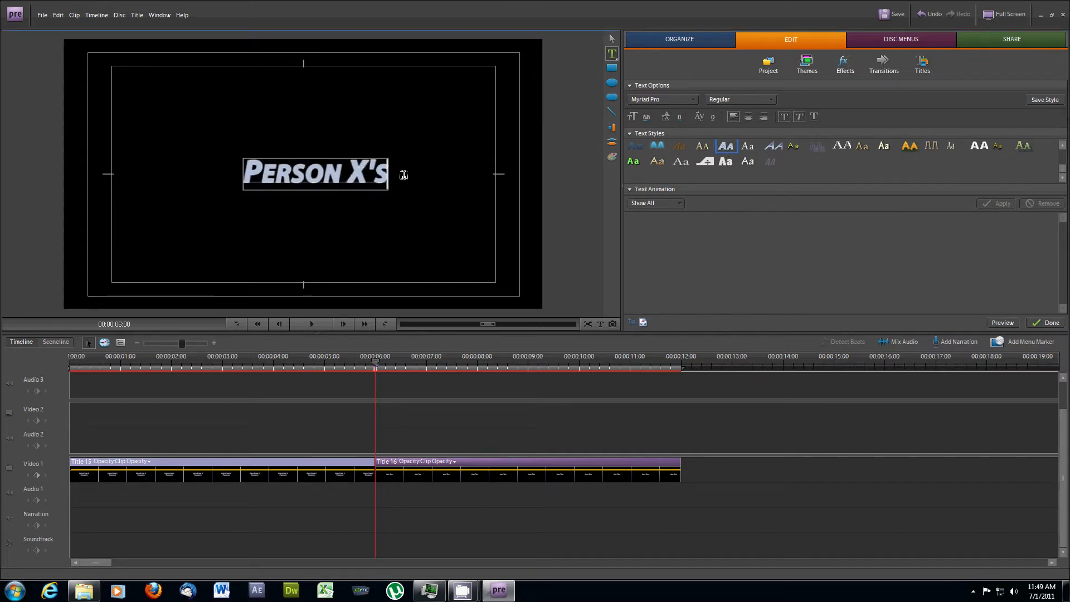
{"action": "key", "text": "Return"}
{"action": "type", "text": "Skydive"}
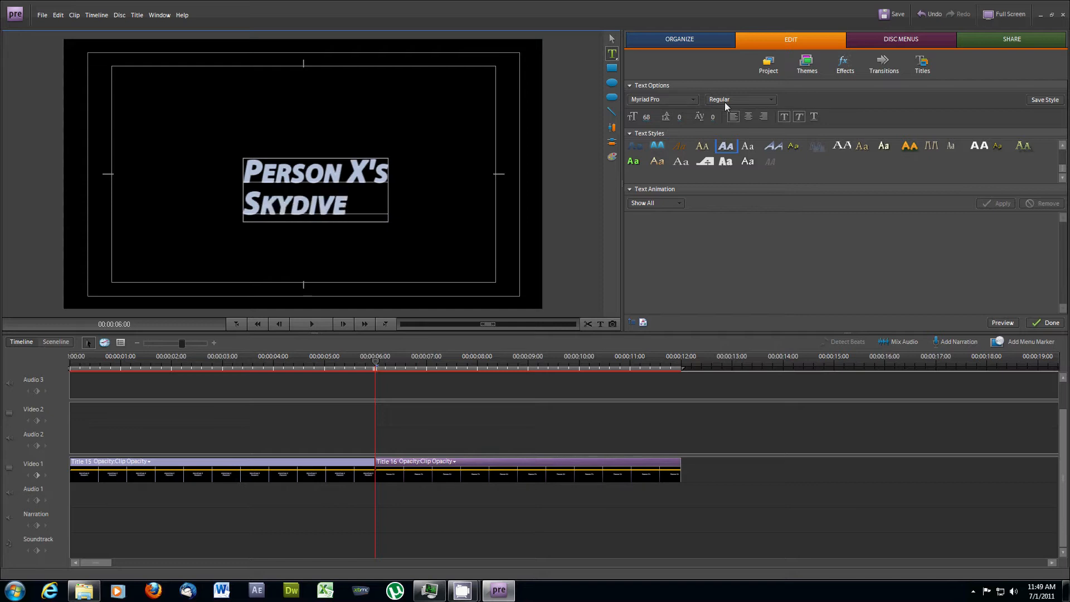
- Centre-align the "Person X's Skydive" text at size 70, centre its block horizontally in the frame and leave title editing
{"action": "left_click", "coordinate": [748, 116]}
{"action": "left_click", "coordinate": [647, 117]}
{"action": "type", "text": "70"}
{"action": "left_click", "coordinate": [701, 243]}
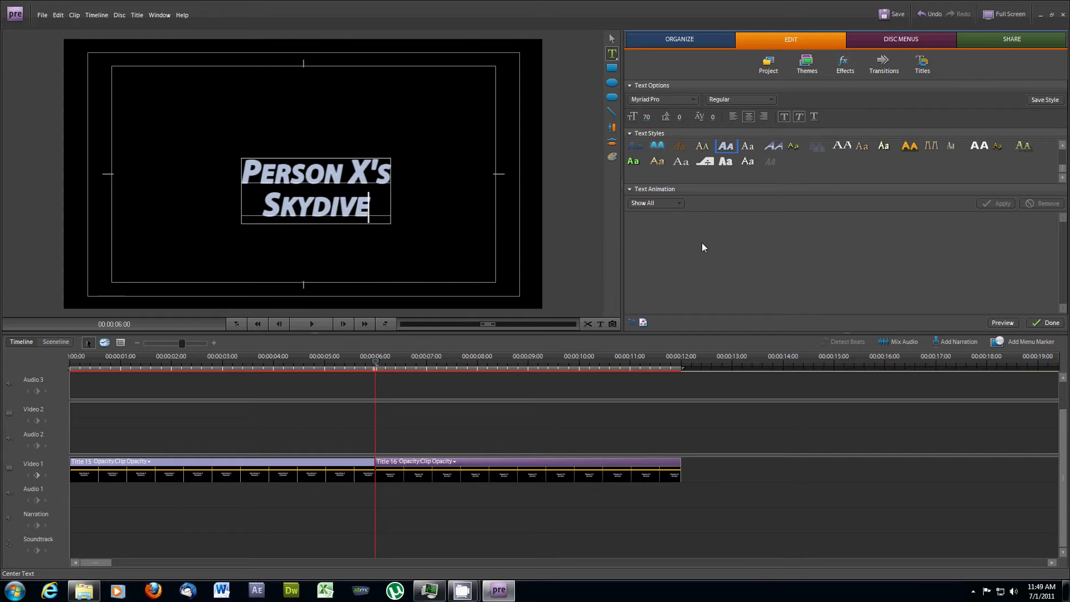
{"action": "left_click", "coordinate": [613, 140]}
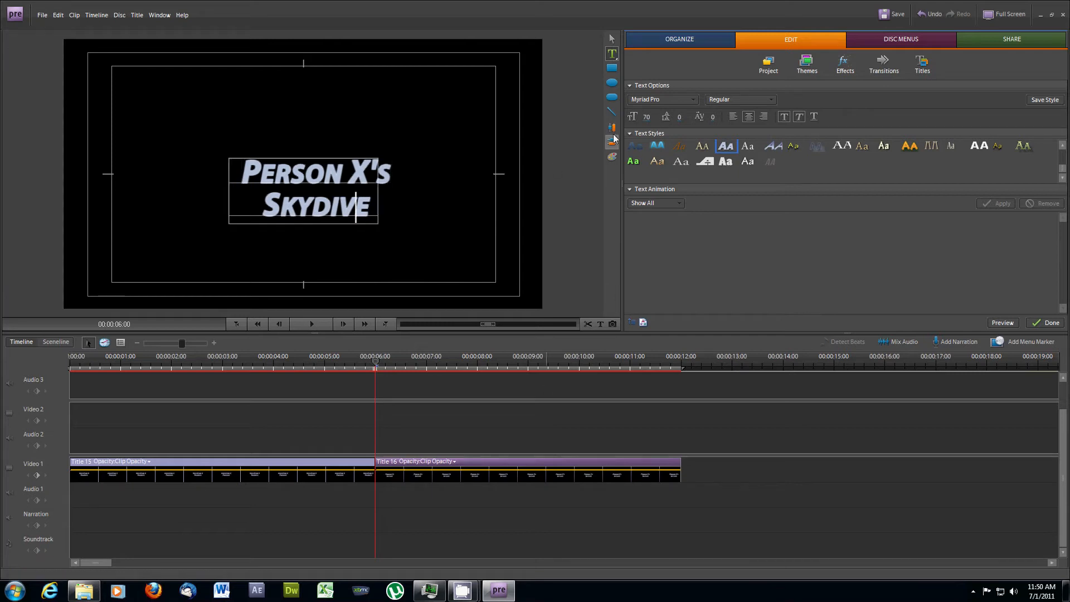
{"action": "left_click", "coordinate": [360, 363]}
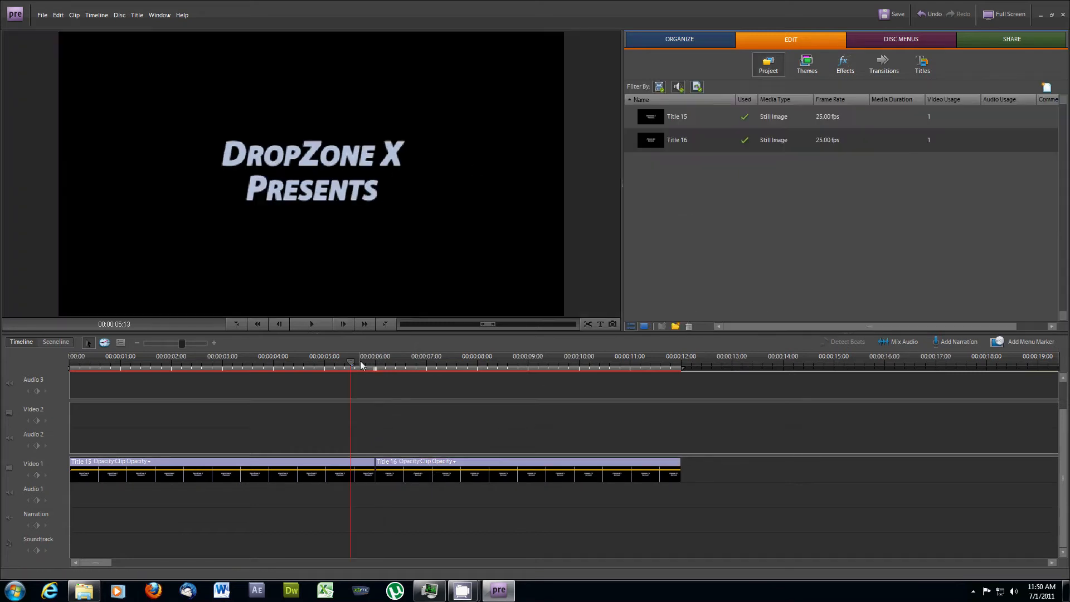
- Add a default still title at 00:01:17:00 reading "Thank You for Choosing" and "DropZone X" on two lines
{"action": "left_click_drag", "start_coordinate": [182, 342], "coordinate": [166, 345]}
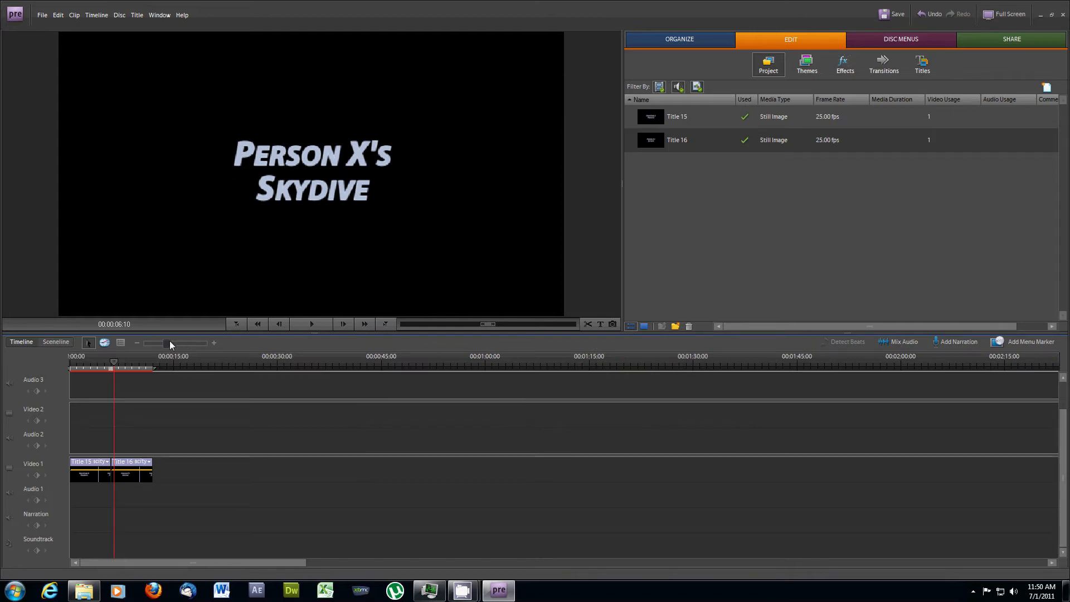
{"action": "left_click", "coordinate": [180, 362]}
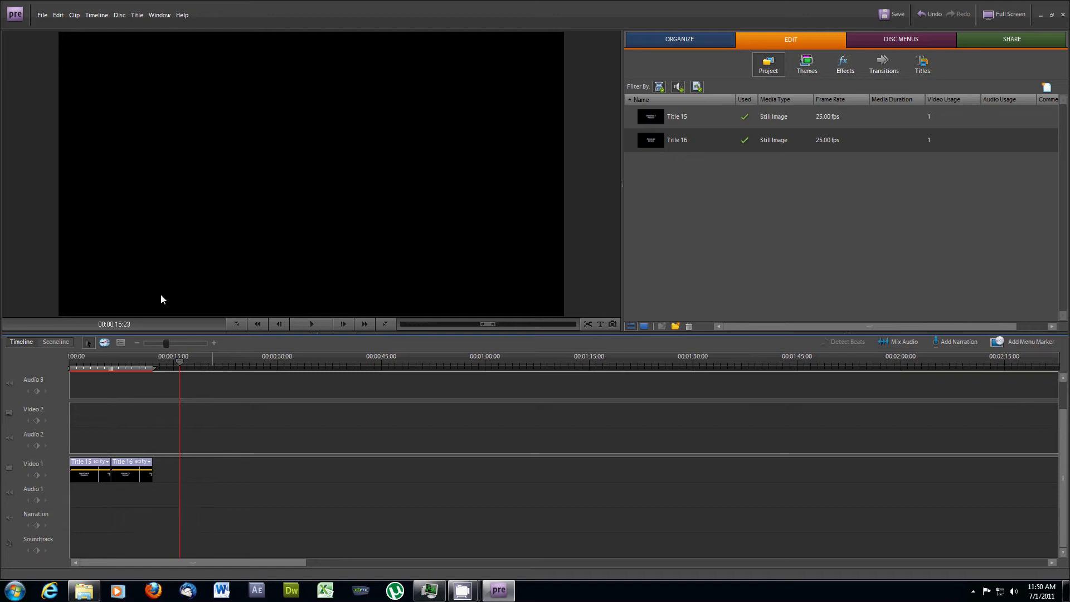
{"action": "left_click_drag", "start_coordinate": [183, 363], "coordinate": [603, 438]}
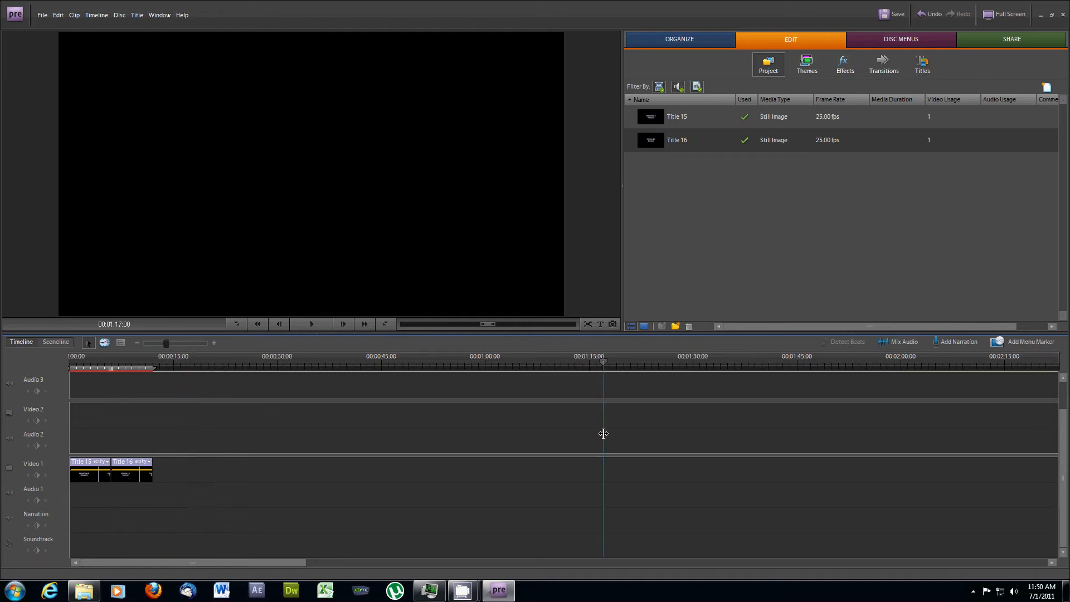
{"action": "left_click", "coordinate": [136, 15]}
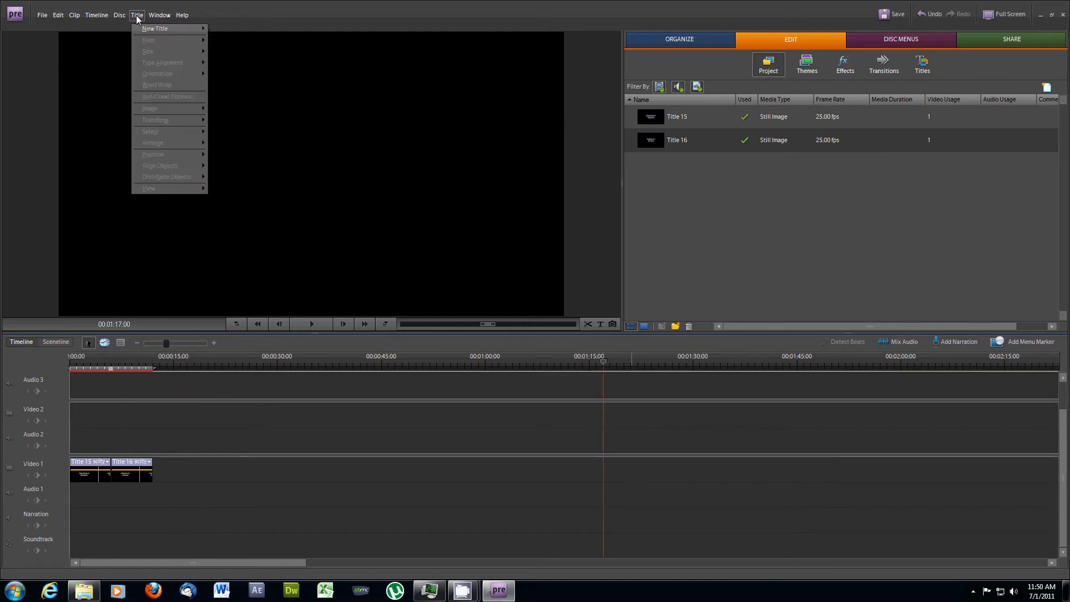
{"action": "mouse_move", "coordinate": [156, 29]}
{"action": "left_click", "coordinate": [236, 29]}
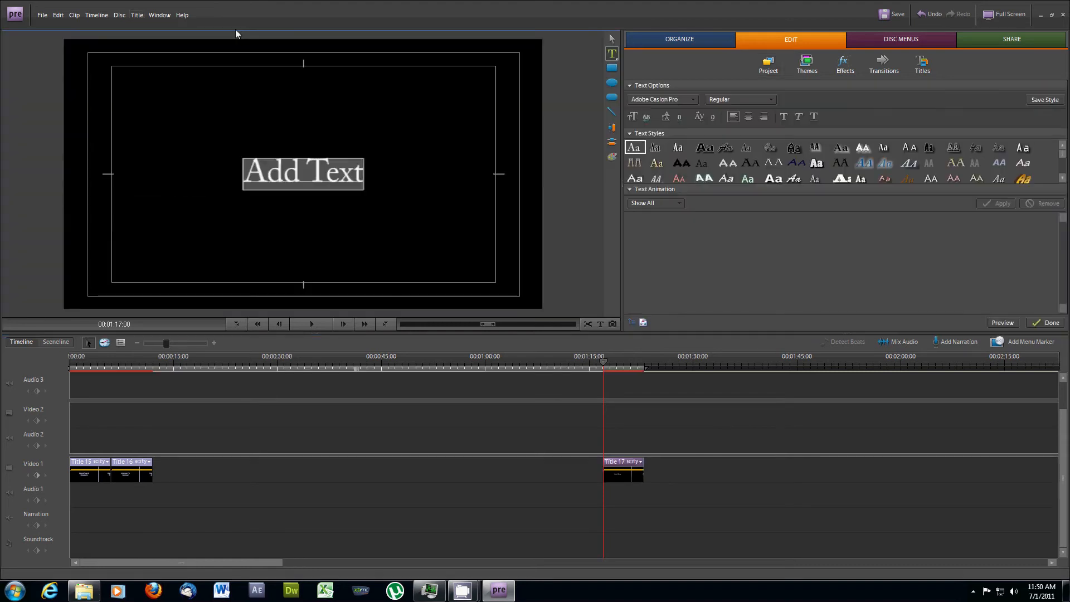
{"action": "type", "text": "Thank Y"}
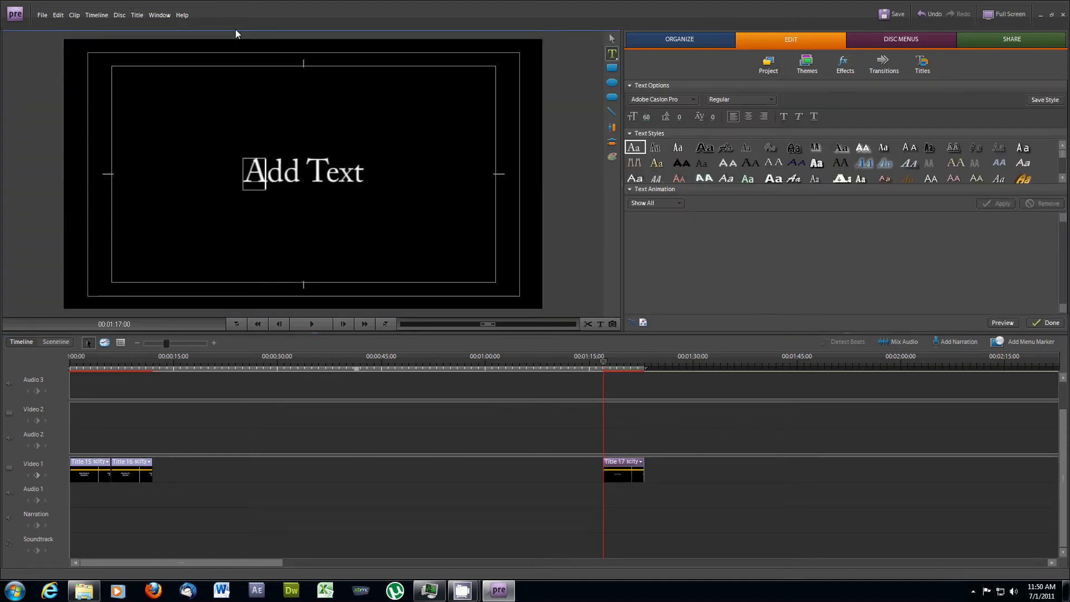
{"action": "type", "text": "ou for Choosing"}
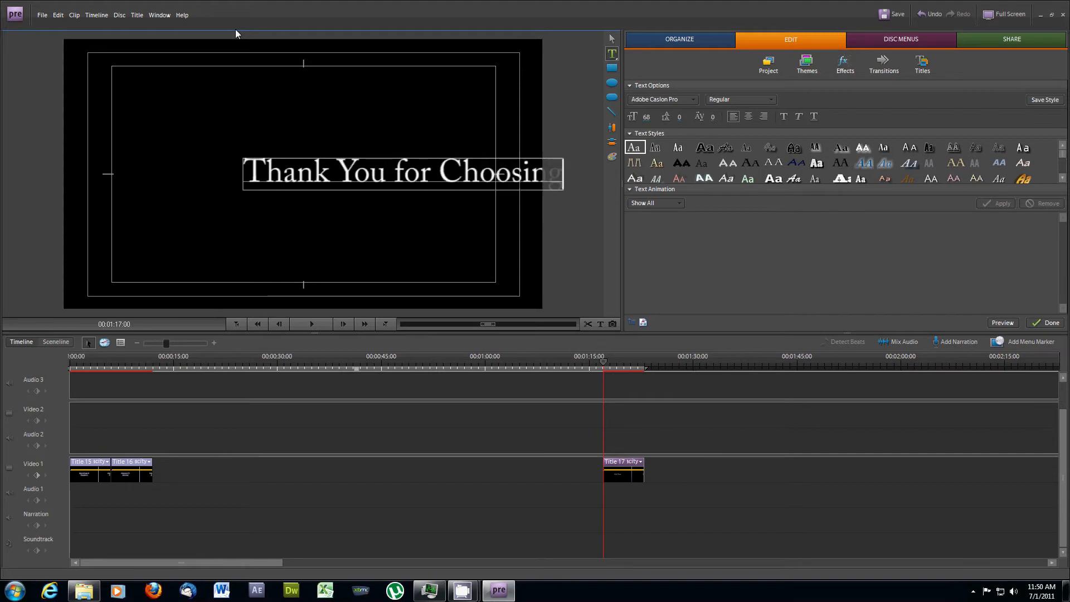
{"action": "key", "text": "Return"}
{"action": "type", "text": "DropZone X"}
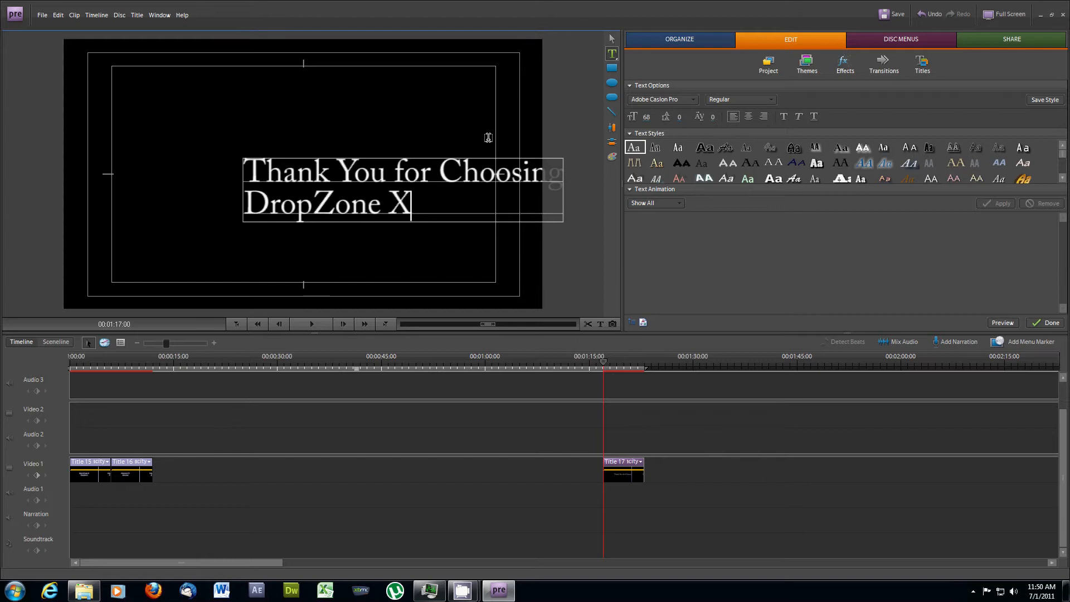
- Centre the thank-you text block in the frame and give it the Myriad Pro style, centre alignment and size 70
{"action": "left_click", "coordinate": [612, 143]}
{"action": "left_click", "coordinate": [612, 128]}
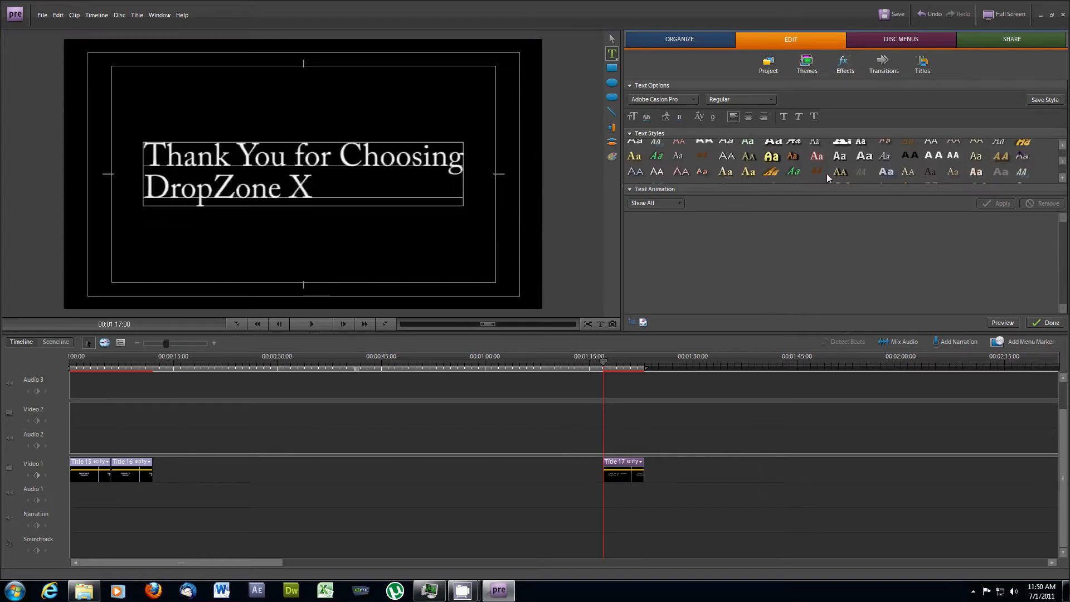
{"action": "scroll", "coordinate": [772, 175], "scroll_direction": "down", "scroll_amount": 3}
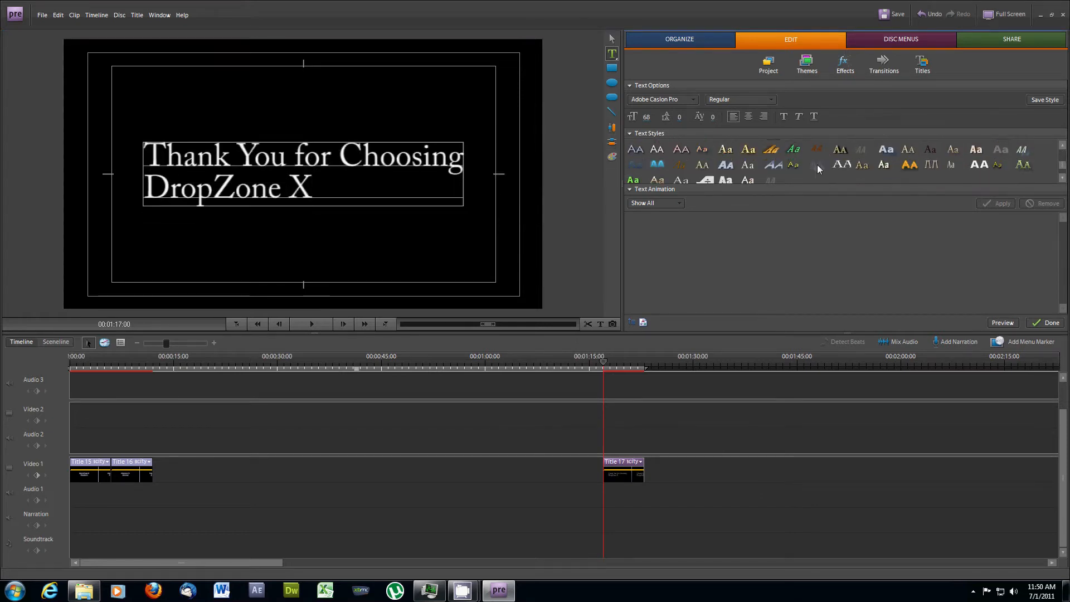
{"action": "left_click", "coordinate": [725, 165]}
{"action": "left_click", "coordinate": [750, 116]}
{"action": "left_click", "coordinate": [645, 117]}
{"action": "type", "text": "70"}
{"action": "key", "text": "Return"}
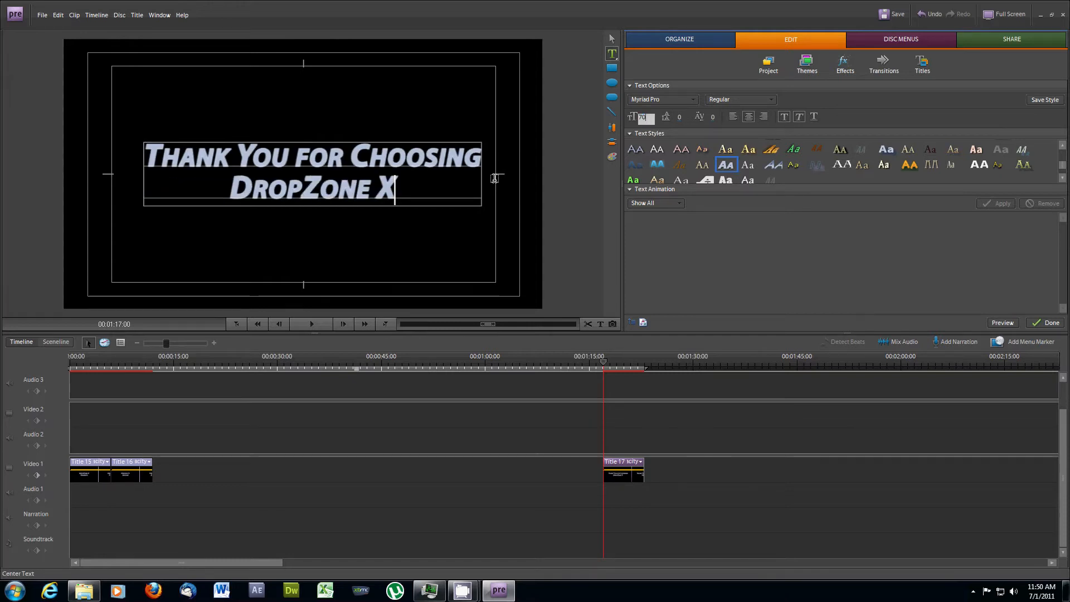
- Enlarge the "DropZone X" line to text size 100 and leave text entry
{"action": "left_click_drag", "start_coordinate": [415, 192], "coordinate": [227, 186]}
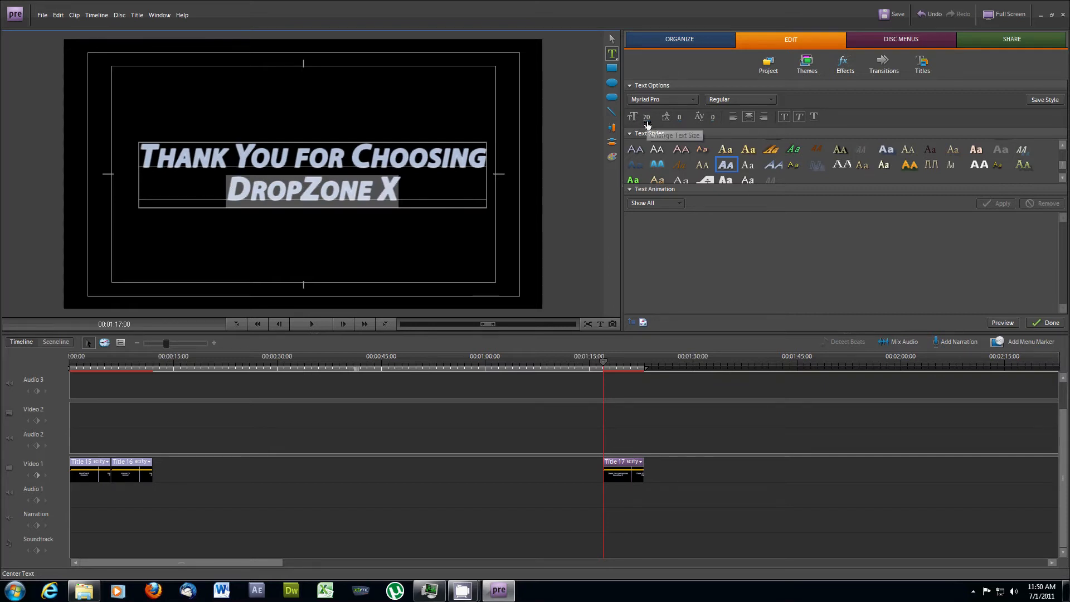
{"action": "left_click_drag", "start_coordinate": [646, 121], "coordinate": [672, 124]}
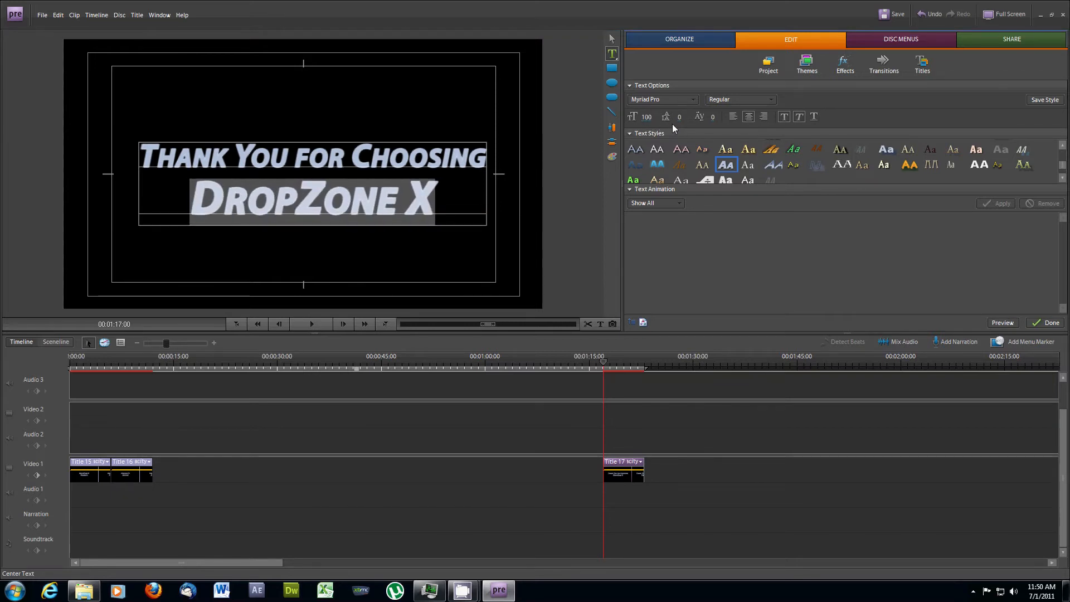
{"action": "left_click", "coordinate": [611, 41]}
{"action": "left_click", "coordinate": [426, 290]}
{"action": "left_click", "coordinate": [411, 189]}
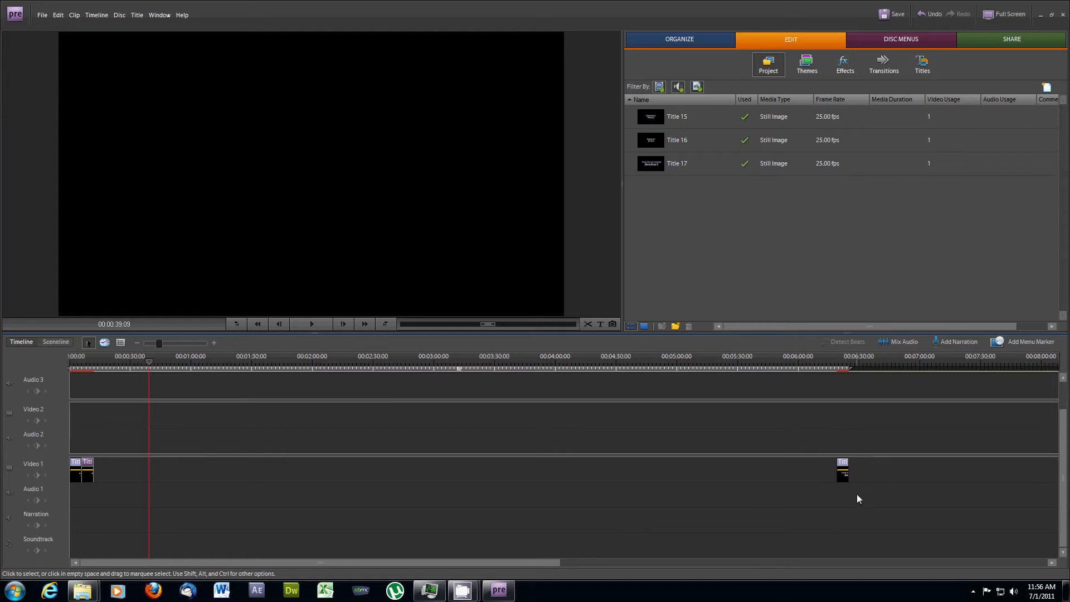
- Shift the second title along the Video 1 track and return it directly against the end of the first title
{"action": "left_click_drag", "start_coordinate": [88, 477], "coordinate": [121, 480]}
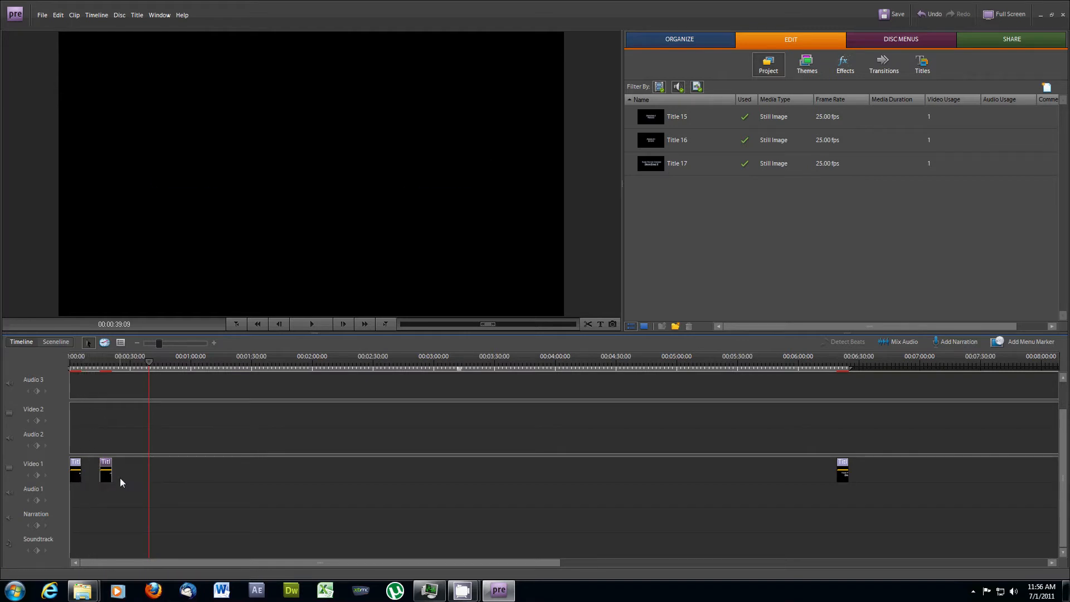
{"action": "left_click_drag", "start_coordinate": [103, 476], "coordinate": [88, 477]}
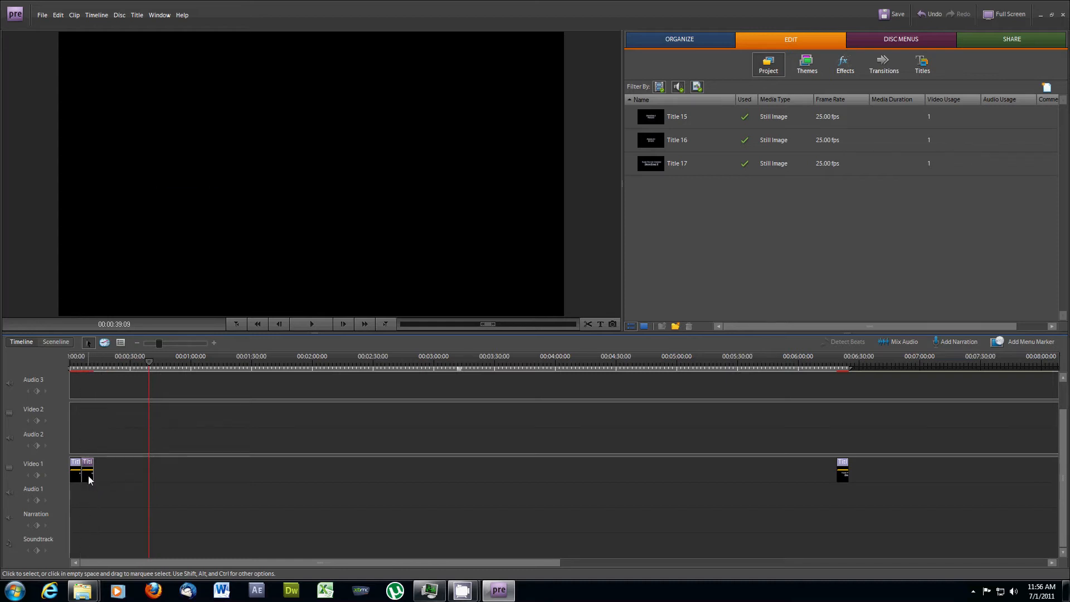
{"action": "left_click", "coordinate": [77, 366]}
{"action": "left_click_drag", "start_coordinate": [77, 366], "coordinate": [86, 366]}
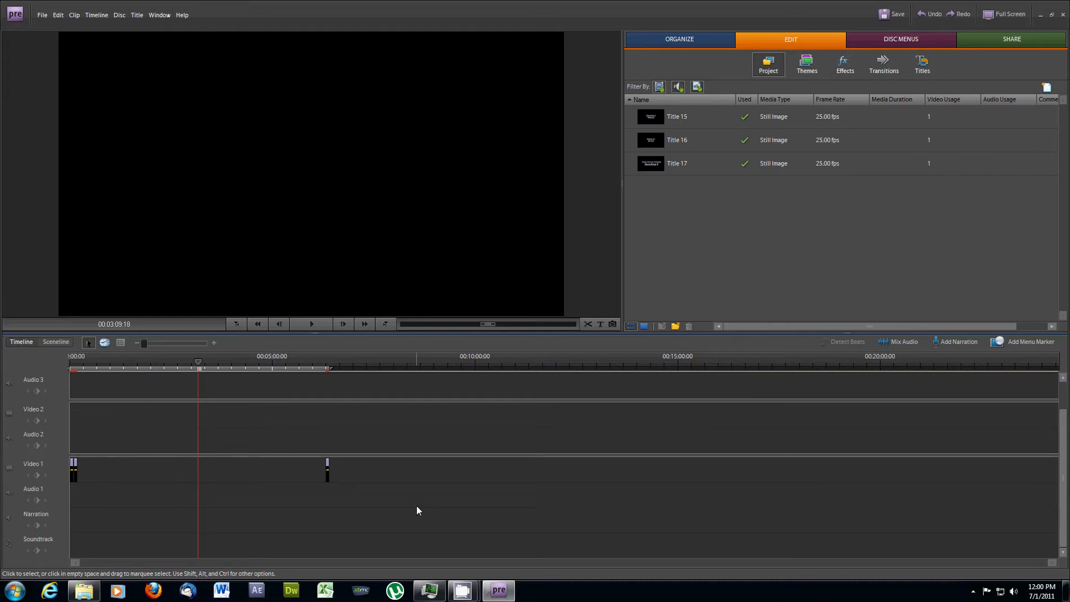
- Move the closing thank-you title on the Video 1 track to about 00:17:30:00
{"action": "left_click", "coordinate": [74, 366]}
{"action": "left_click_drag", "start_coordinate": [74, 366], "coordinate": [329, 371]}
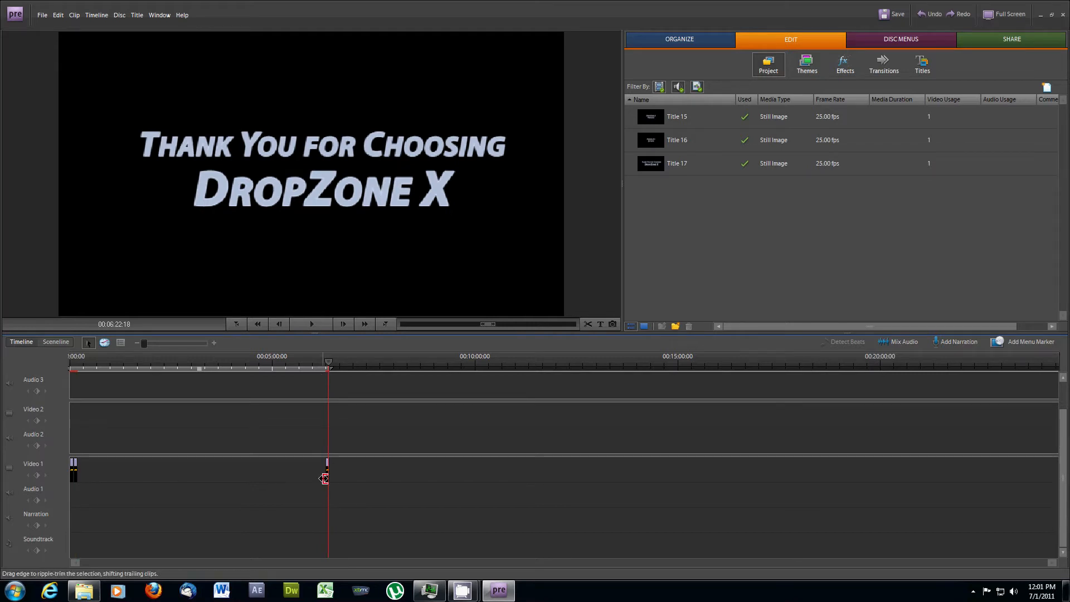
{"action": "left_click_drag", "start_coordinate": [328, 477], "coordinate": [781, 501]}
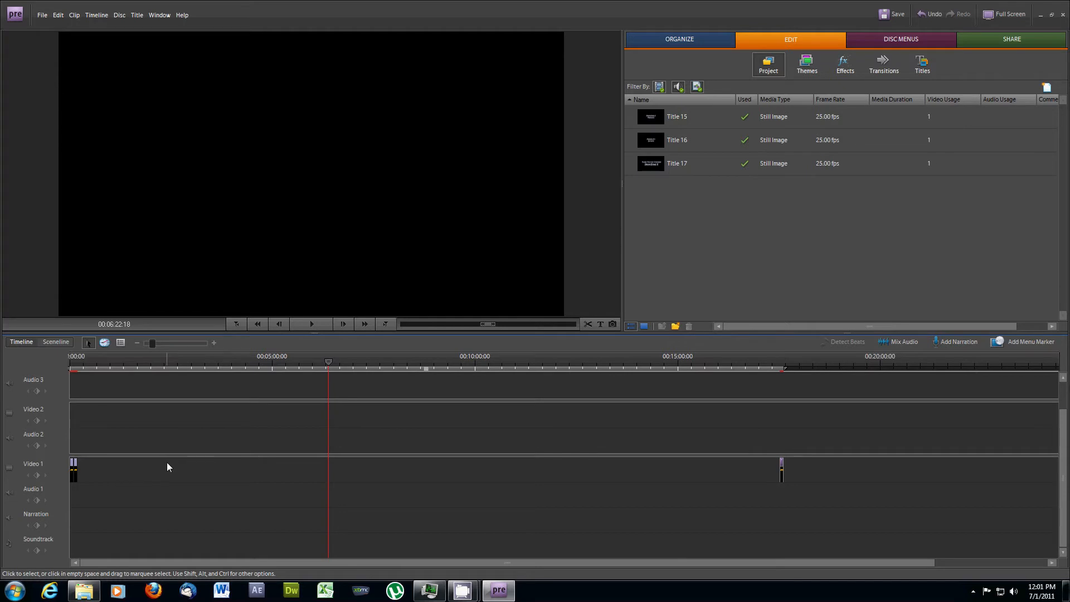
- Import the five MP3 songs from the MASTER-FILES MUSIC folder in Windows Explorer into the project media
{"action": "left_click", "coordinate": [83, 591]}
{"action": "left_click_drag", "start_coordinate": [498, 374], "coordinate": [939, 227]}
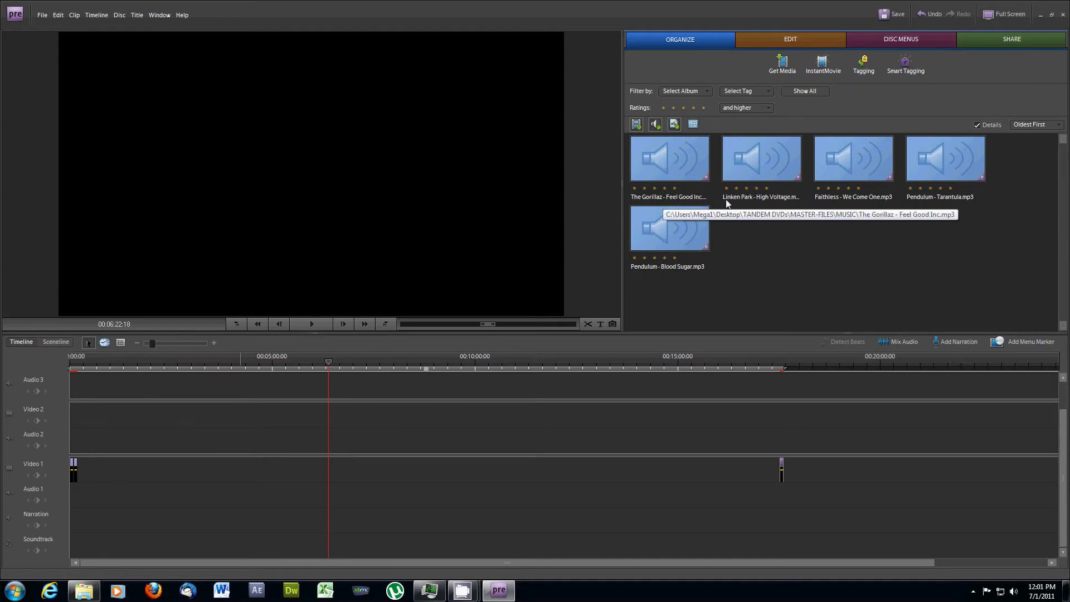
{"action": "left_click", "coordinate": [977, 125]}
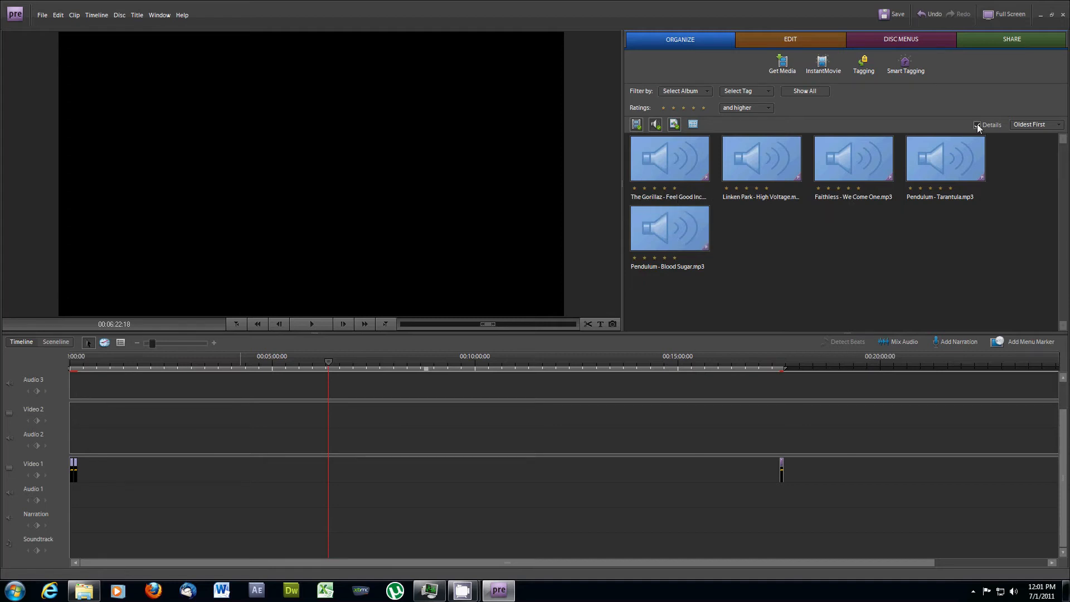
{"action": "left_click", "coordinate": [977, 125]}
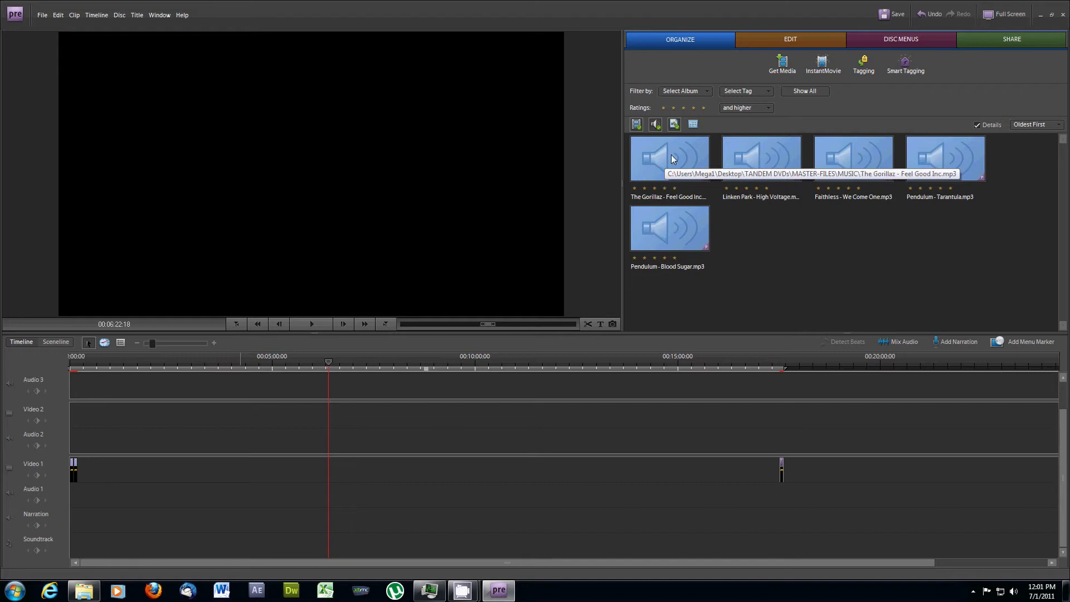
- Place The Gorillaz - Feel Good Inc, Pendulum - Tarantula and Pendulum - Blood Sugar back to back from the start of the Soundtrack track
{"action": "left_click_drag", "start_coordinate": [674, 158], "coordinate": [72, 556]}
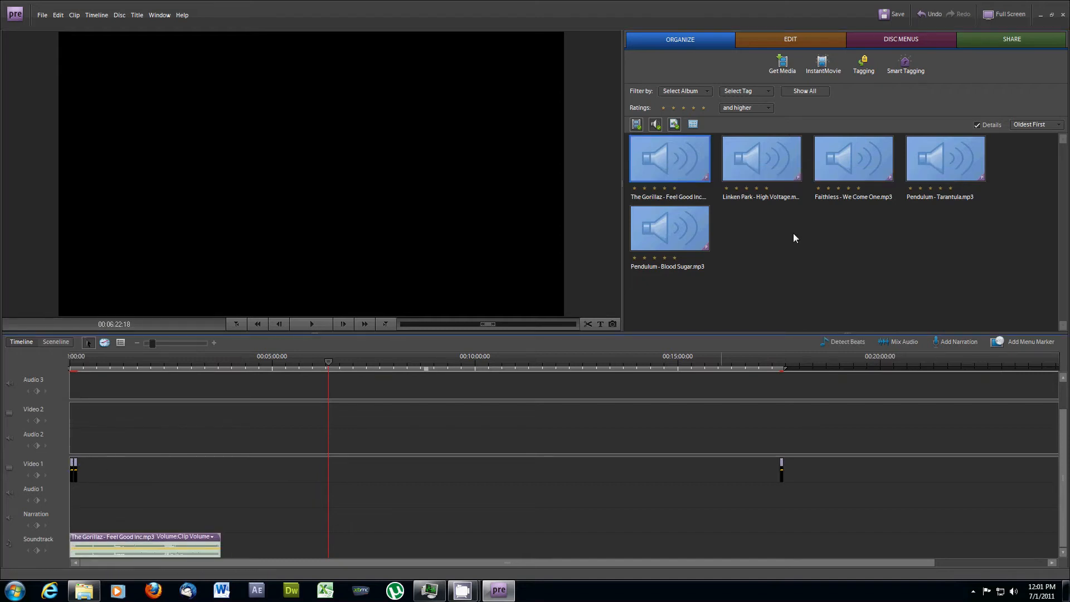
{"action": "left_click_drag", "start_coordinate": [942, 165], "coordinate": [315, 527]}
{"action": "left_click_drag", "start_coordinate": [668, 235], "coordinate": [311, 544]}
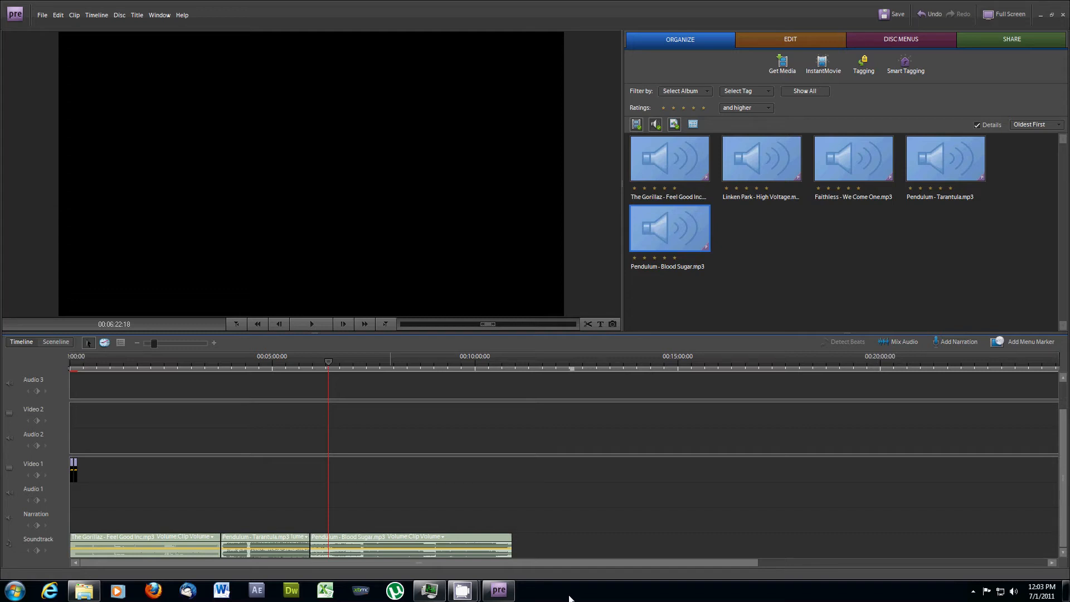
- Normalize the audio gain of the Feel Good Inc clip on the Soundtrack track
{"action": "left_click", "coordinate": [136, 552]}
{"action": "right_click", "coordinate": [136, 551]}
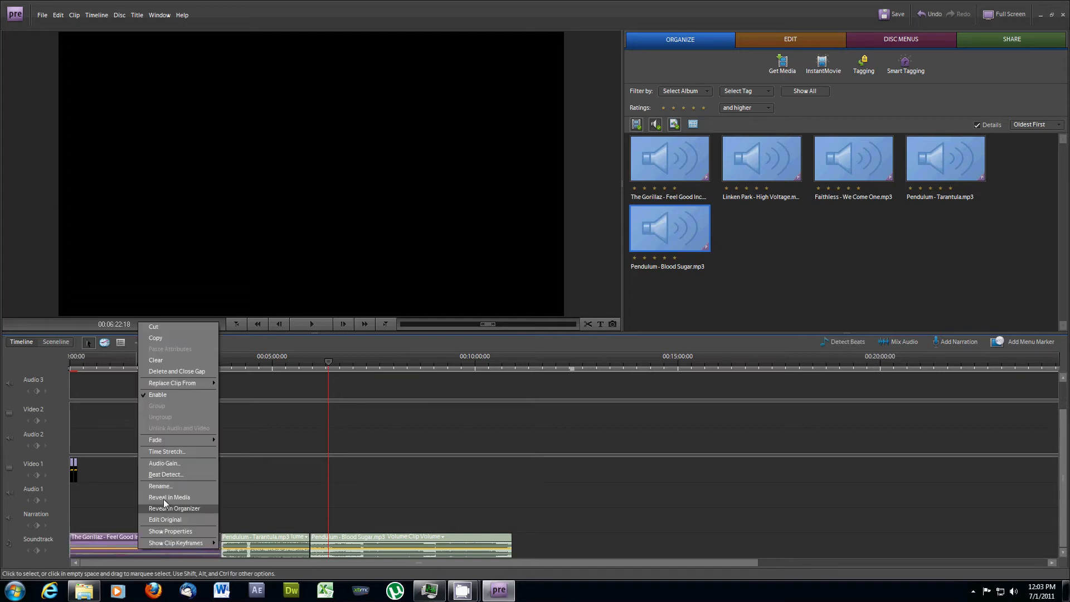
{"action": "left_click", "coordinate": [173, 464]}
{"action": "left_click", "coordinate": [562, 290]}
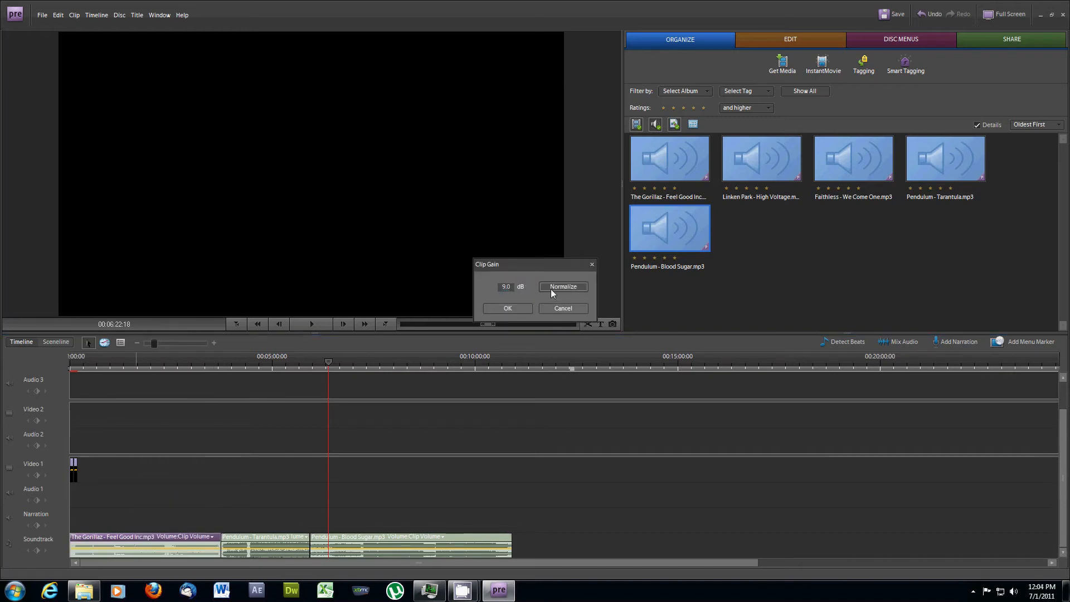
{"action": "left_click", "coordinate": [507, 309]}
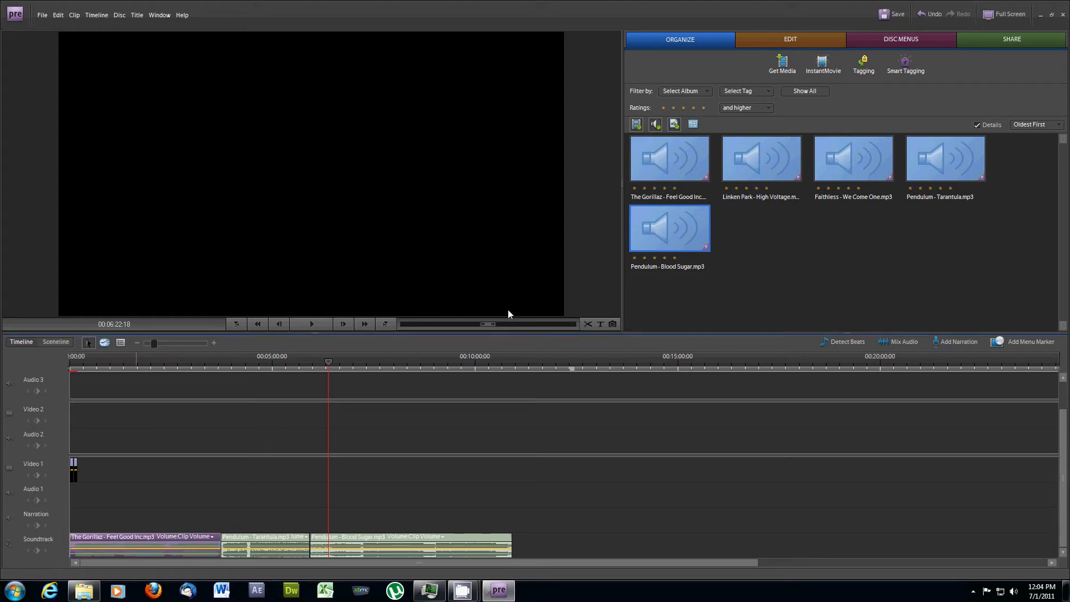
- Normalize the audio gain of the Tarantula clip on the Soundtrack track
{"action": "left_click", "coordinate": [276, 552]}
{"action": "right_click", "coordinate": [276, 552]}
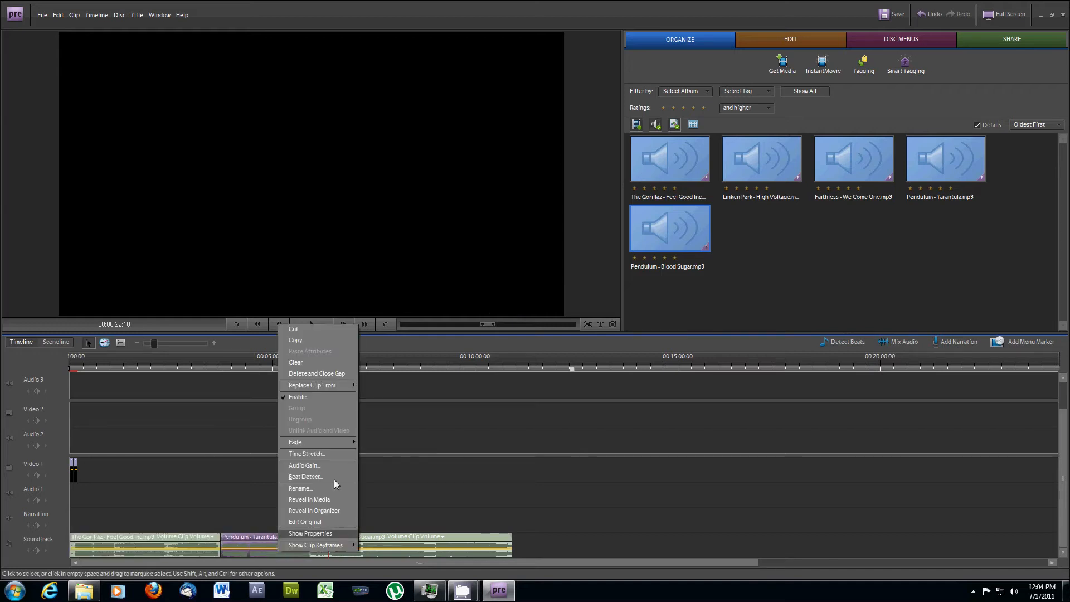
{"action": "left_click", "coordinate": [337, 464]}
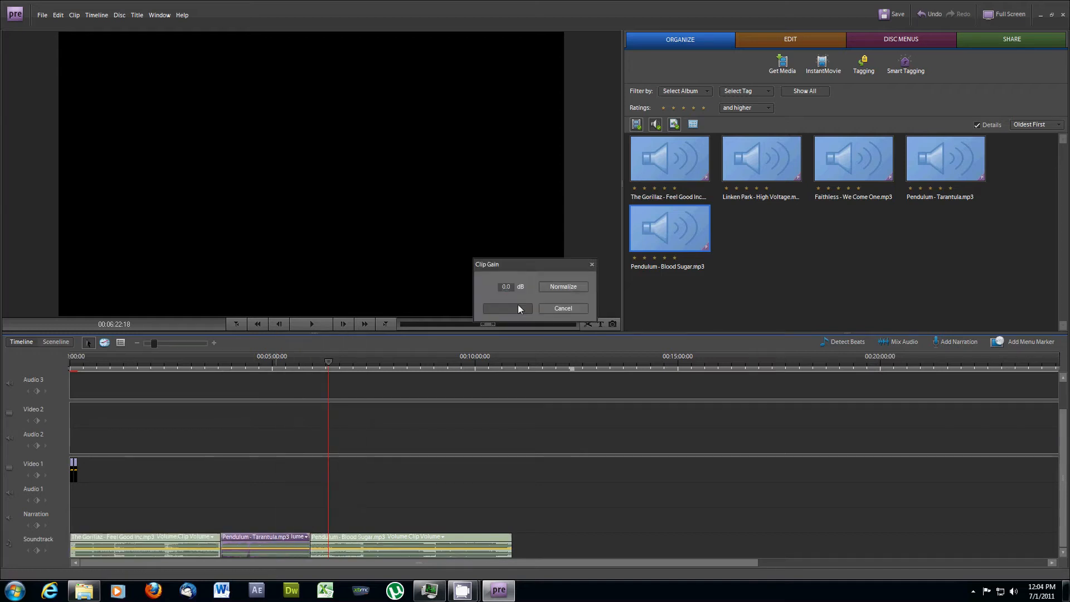
{"action": "left_click", "coordinate": [561, 289]}
{"action": "left_click", "coordinate": [518, 307]}
- Normalize the audio gain of the Blood Sugar clip on the Soundtrack track
{"action": "right_click", "coordinate": [384, 551]}
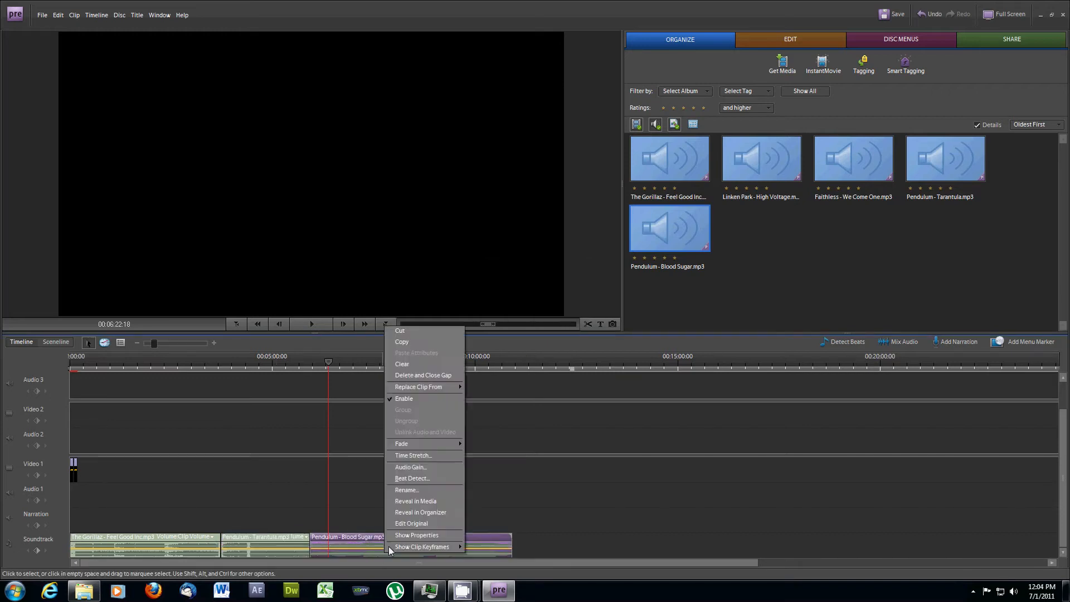
{"action": "left_click", "coordinate": [415, 467]}
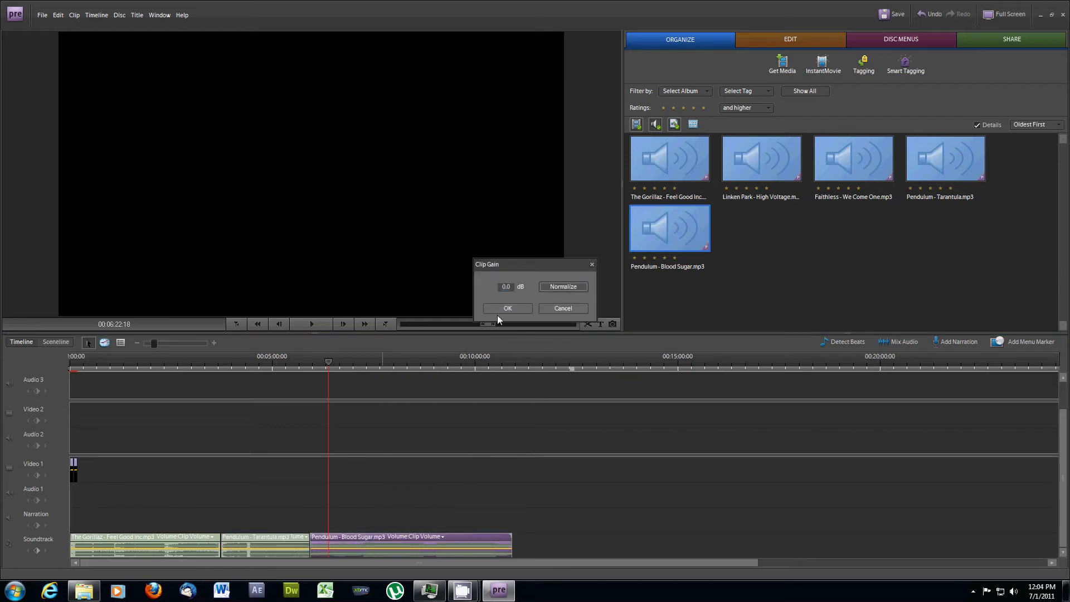
{"action": "left_click", "coordinate": [500, 308]}
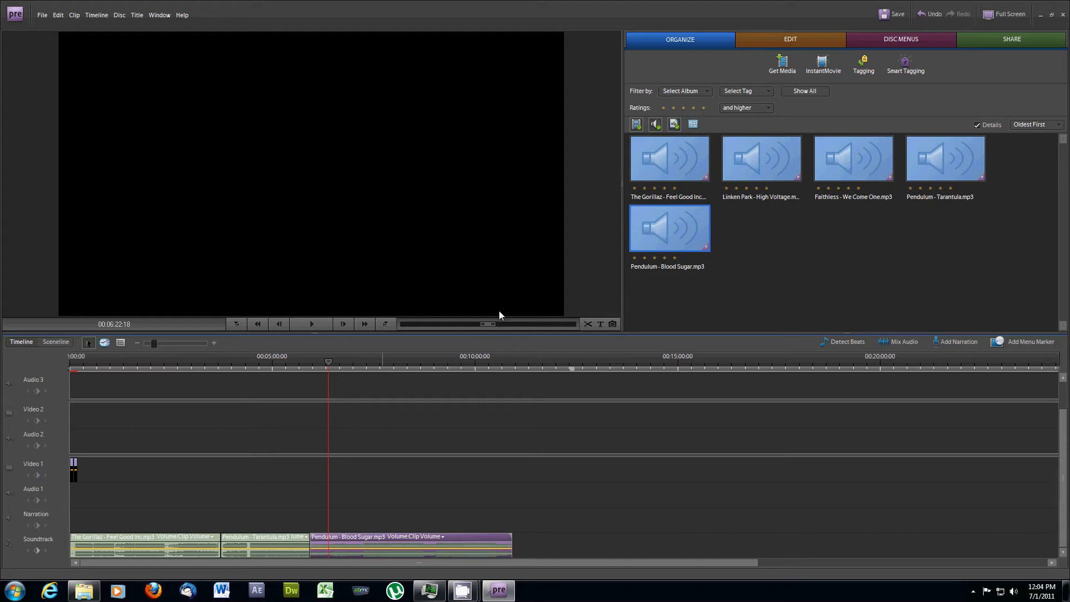
- Save the project and import all nine video clips from the SetupFootage folder in Windows Explorer
{"action": "left_click", "coordinate": [47, 16]}
{"action": "left_click", "coordinate": [57, 76]}
{"action": "left_click", "coordinate": [83, 590]}
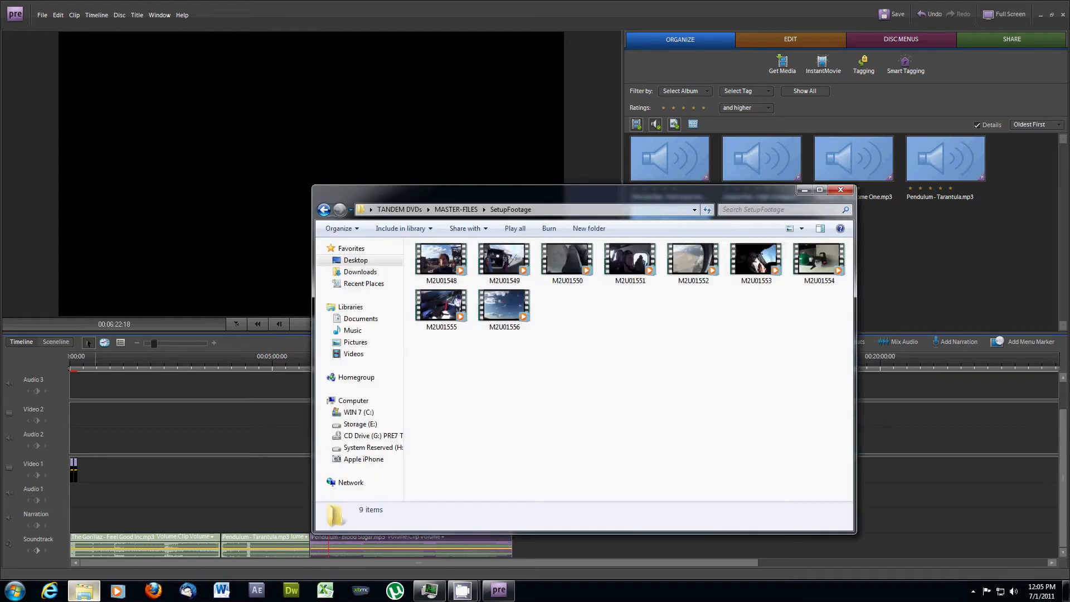
{"action": "left_click_drag", "start_coordinate": [422, 352], "coordinate": [852, 249]}
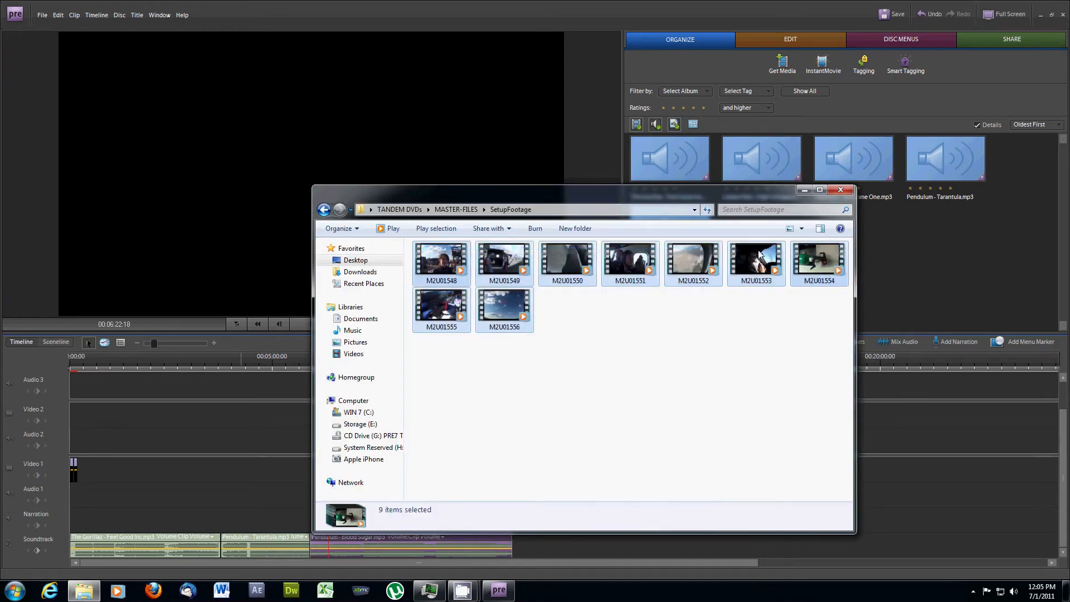
{"action": "left_click_drag", "start_coordinate": [453, 260], "coordinate": [978, 248]}
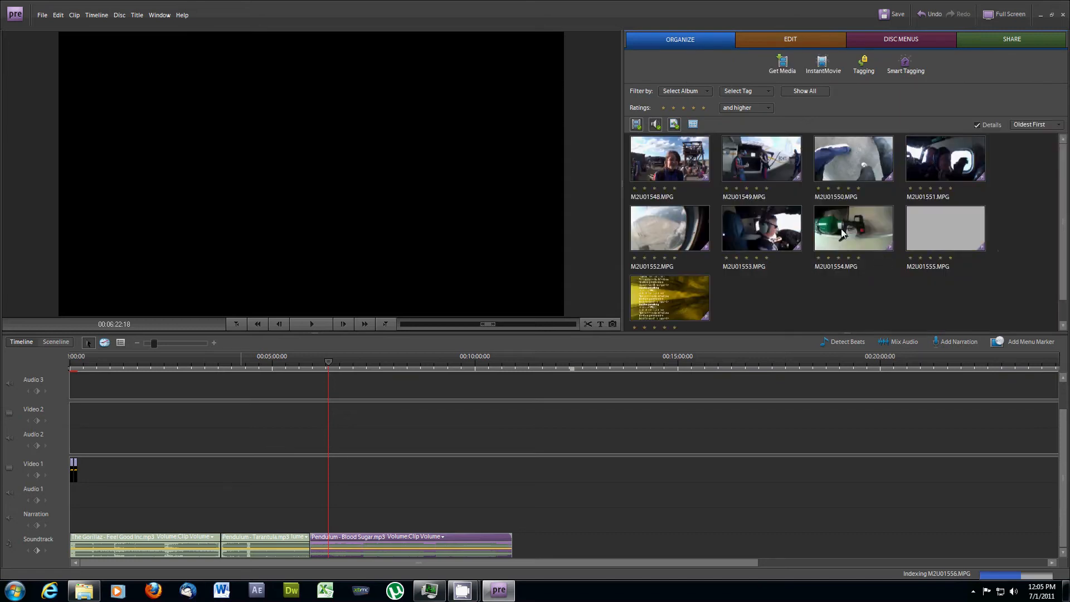
- Remove the clips M2U01554.MPG and M2U01550.MPG from the project media
{"action": "left_click", "coordinate": [851, 232]}
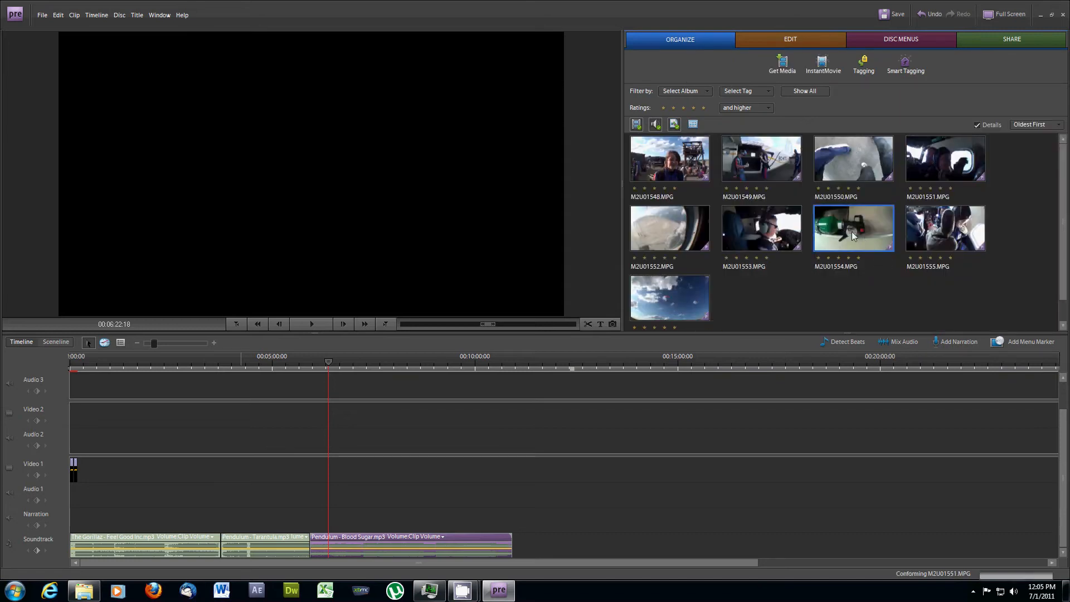
{"action": "key", "text": "Delete"}
{"action": "left_click", "coordinate": [842, 170]}
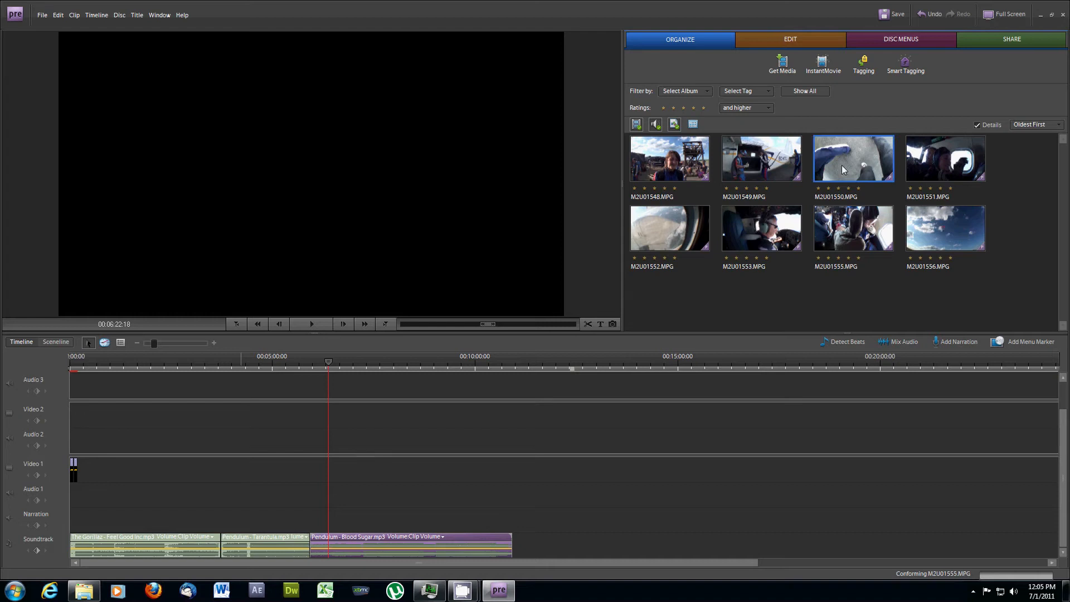
{"action": "key", "text": "Delete"}
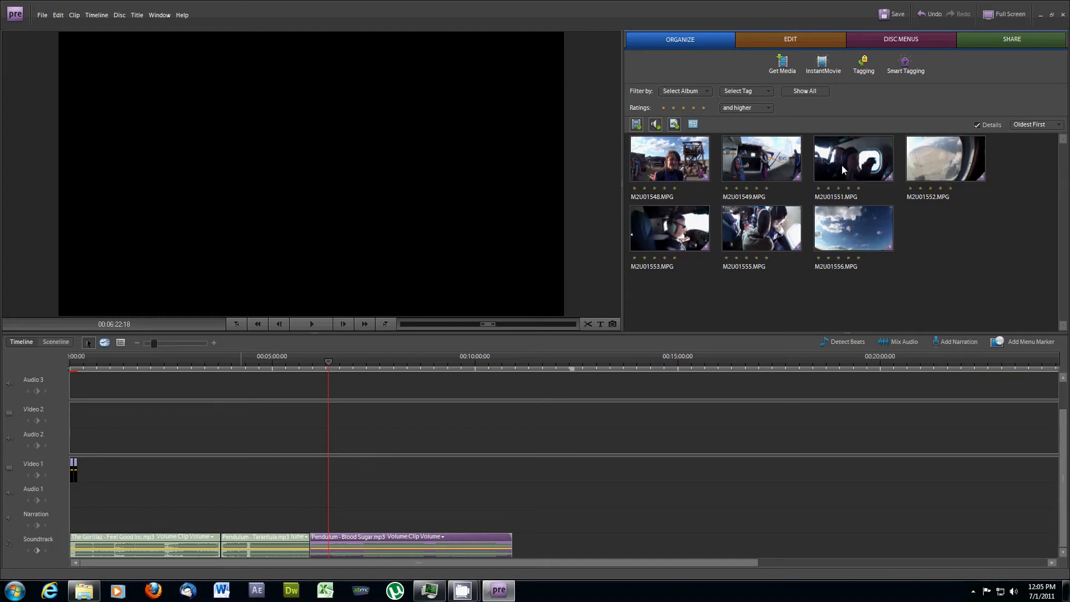
- Place all seven remaining footage clips, oldest first, on the Video 1 track directly after the second title
{"action": "left_click", "coordinate": [676, 171]}
{"action": "key", "text": "ctrl+a"}
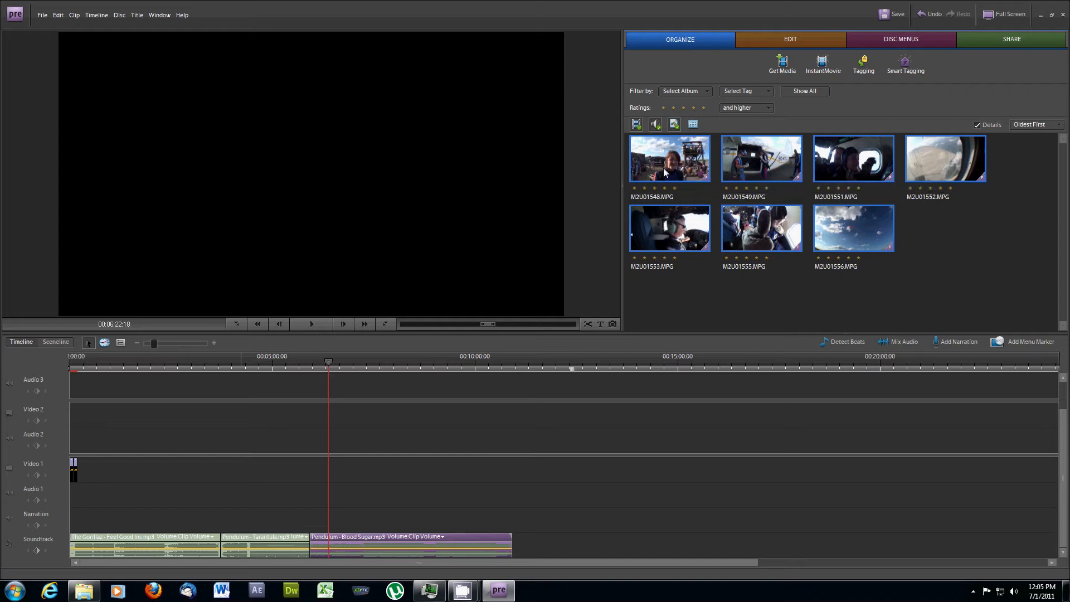
{"action": "left_click", "coordinate": [1038, 129]}
{"action": "left_click_drag", "start_coordinate": [572, 284], "coordinate": [173, 474]}
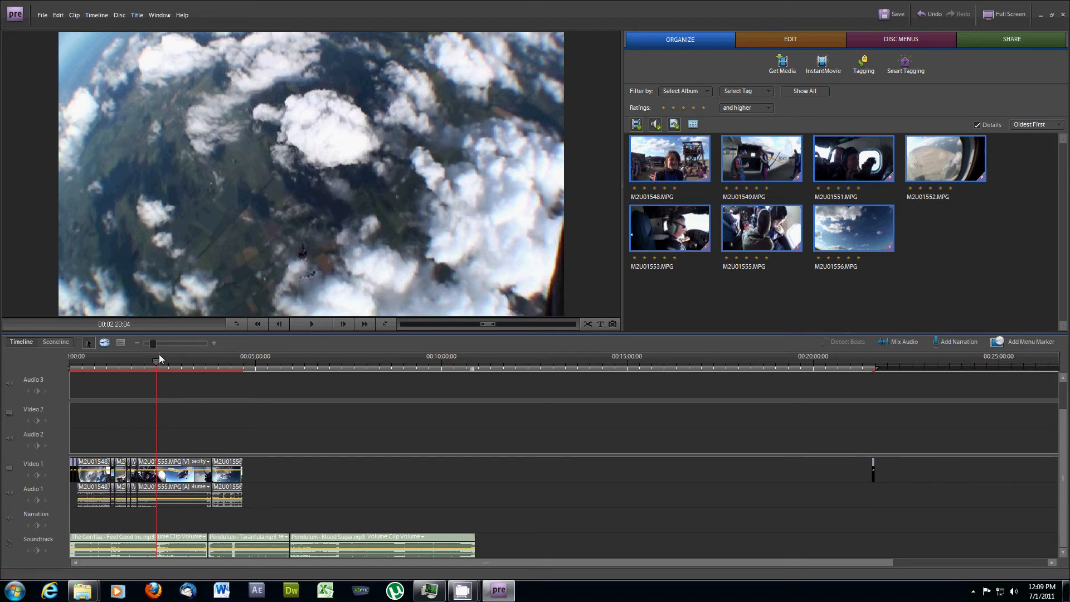
- Delete the audio of all Video 1 clips between M2U01548.MPG and M2U01556.MPG, keeping their video
{"action": "left_click_drag", "start_coordinate": [152, 343], "coordinate": [163, 343]}
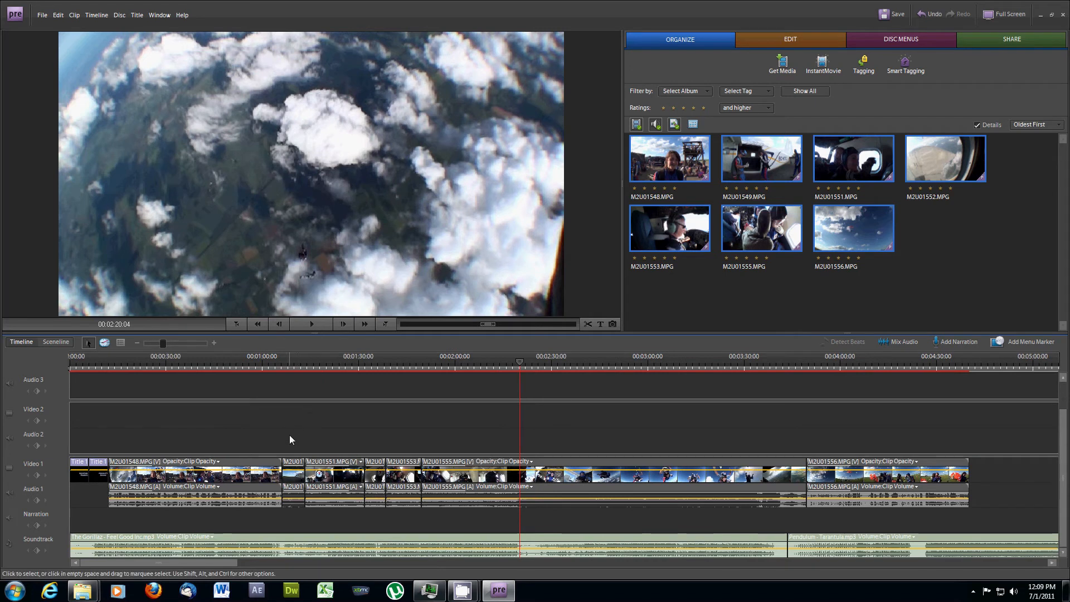
{"action": "left_click_drag", "start_coordinate": [291, 435], "coordinate": [750, 505]}
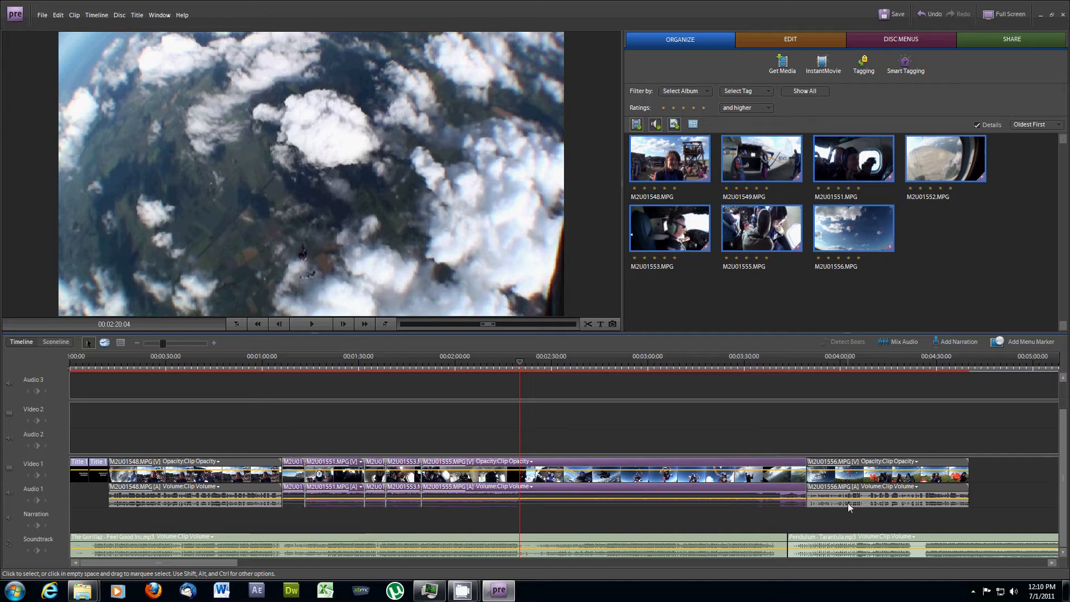
{"action": "left_click_drag", "start_coordinate": [294, 439], "coordinate": [661, 480]}
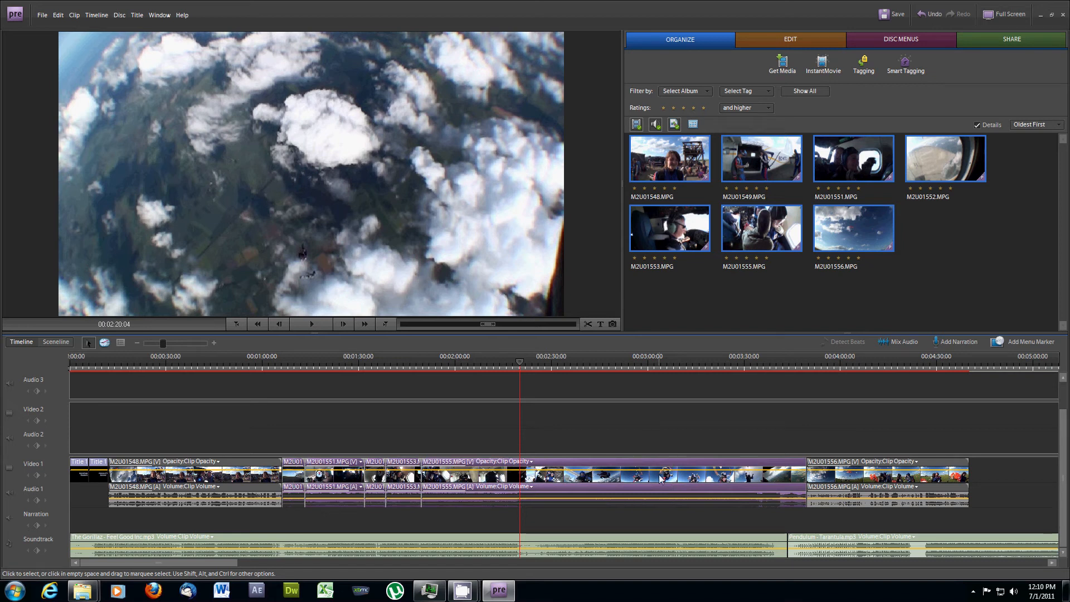
{"action": "right_click", "coordinate": [661, 479]}
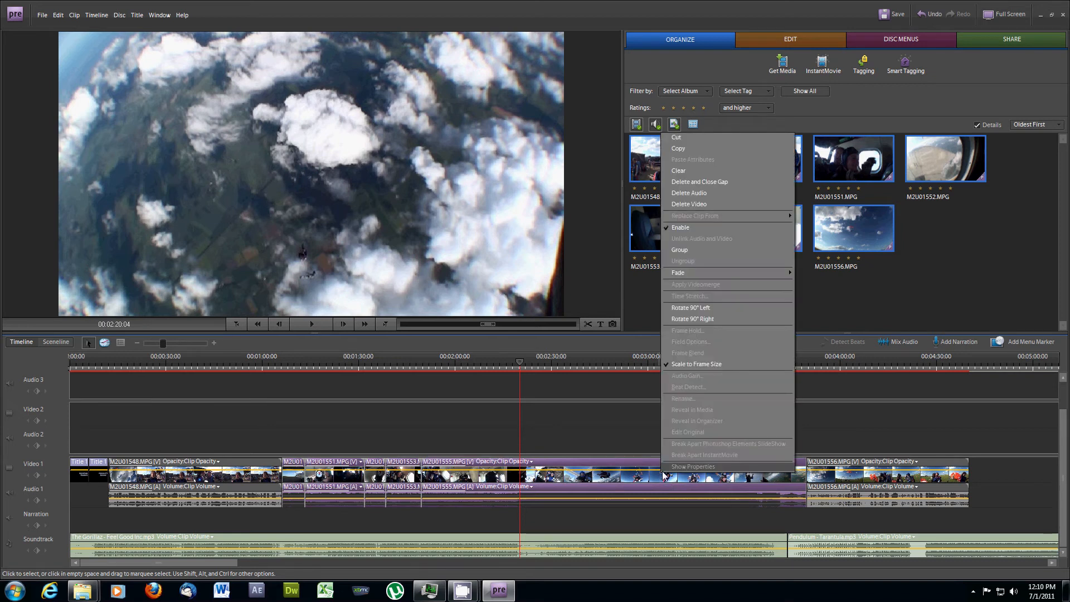
{"action": "left_click", "coordinate": [697, 192]}
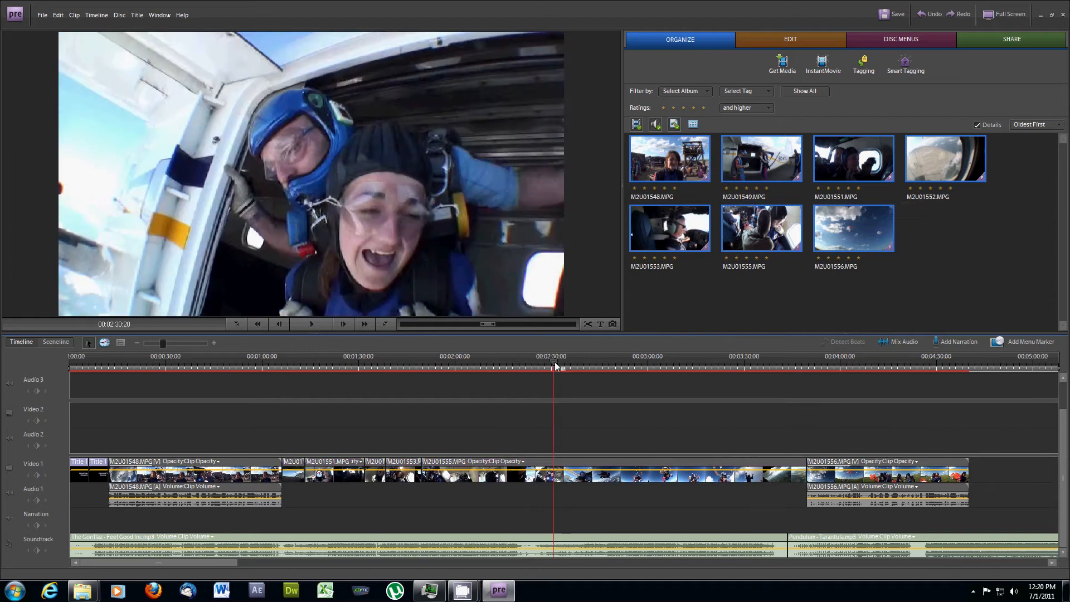
- Lower the Feel Good Inc soundtrack volume at the start of M2U01548.MPG using two volume keyframes
{"action": "left_click_drag", "start_coordinate": [554, 362], "coordinate": [112, 369]}
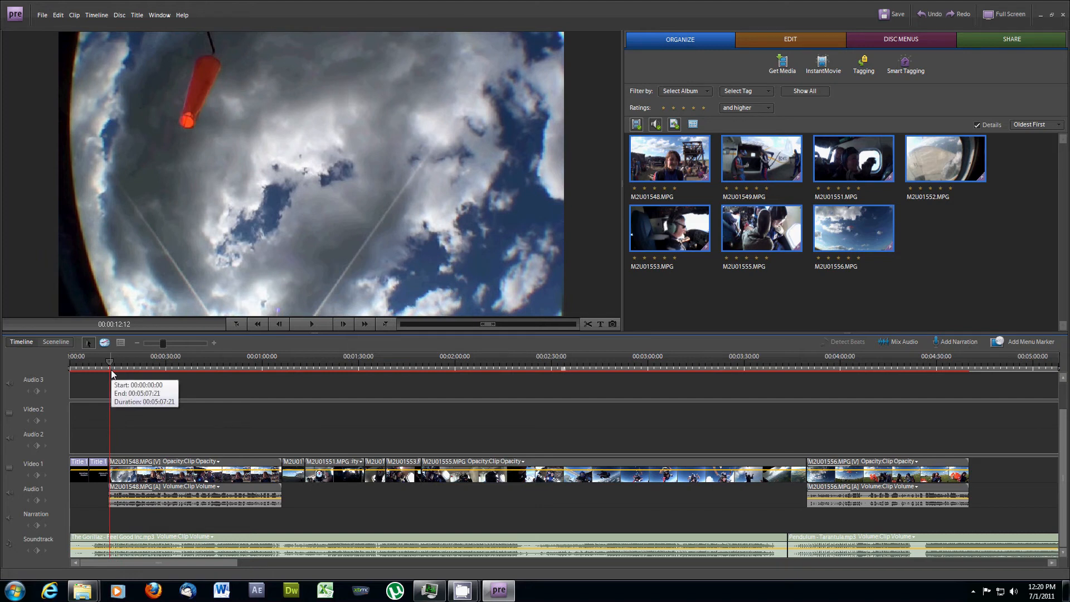
{"action": "left_click", "coordinate": [103, 550]}
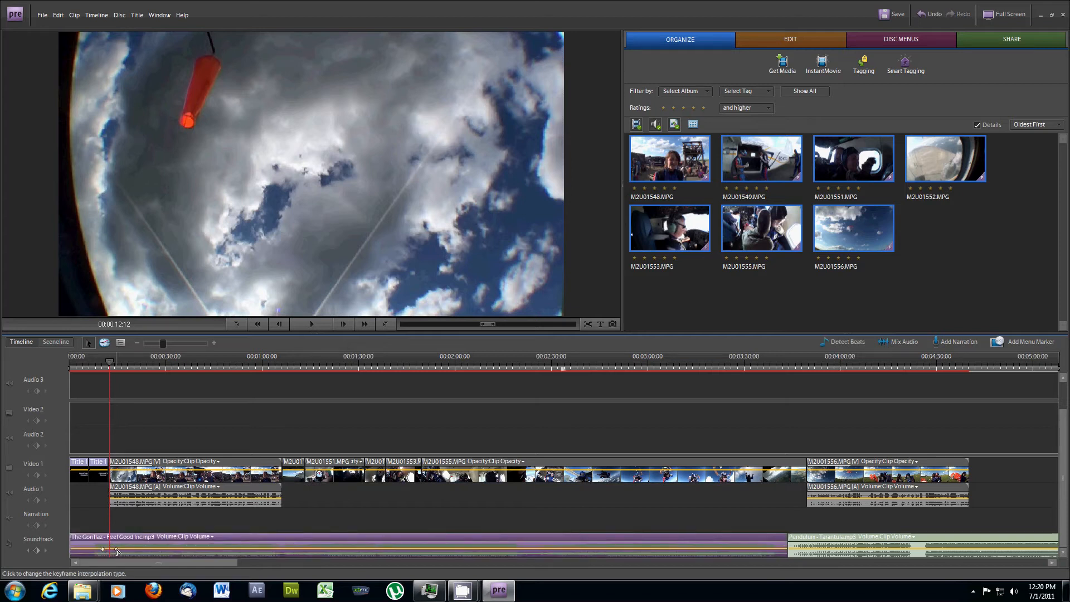
{"action": "left_click_drag", "start_coordinate": [116, 550], "coordinate": [116, 564]}
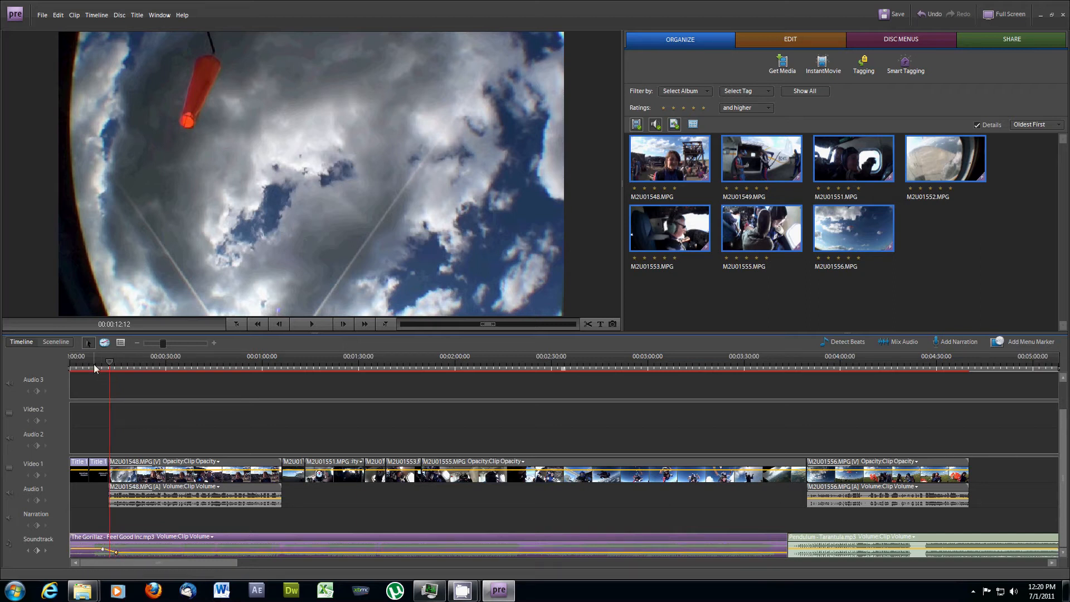
{"action": "left_click_drag", "start_coordinate": [98, 358], "coordinate": [115, 359]}
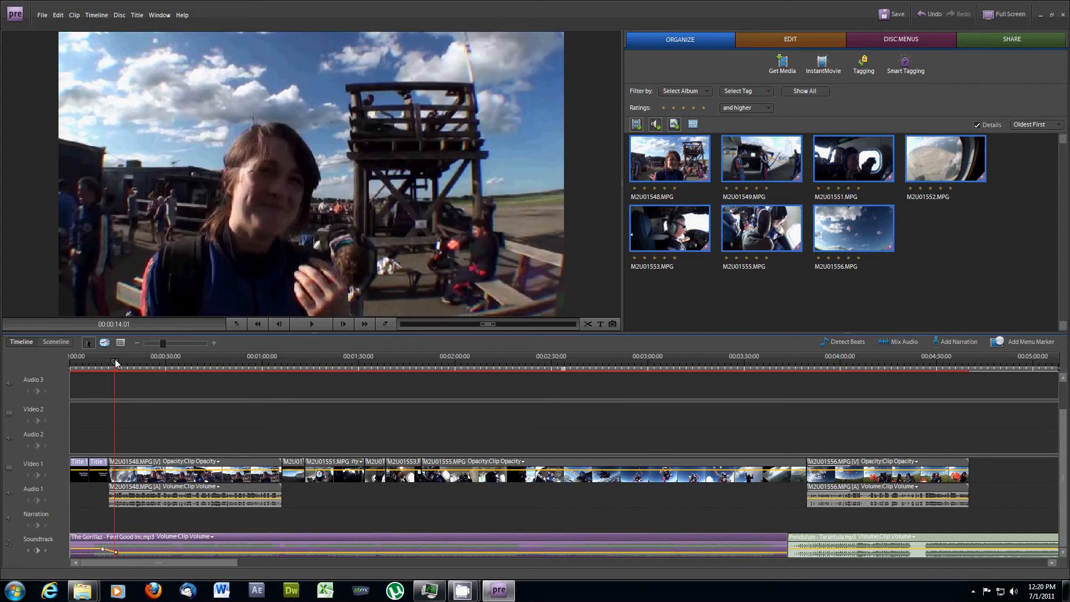
- Apply a Fade In Audio and Video to the M2U01548.MPG clip
{"action": "left_click", "coordinate": [153, 477]}
{"action": "right_click", "coordinate": [154, 478]}
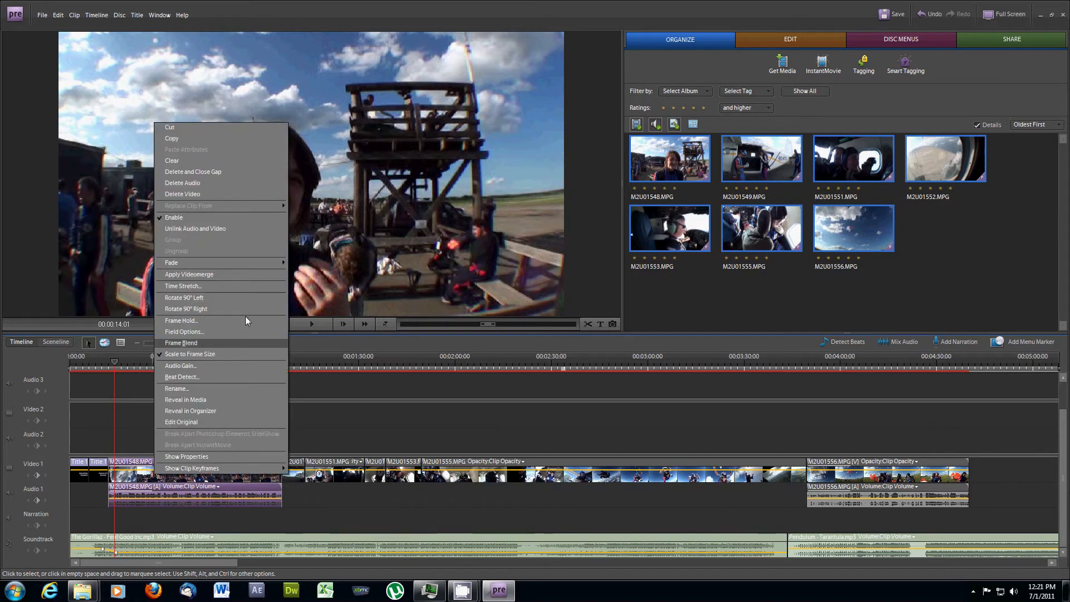
{"action": "mouse_move", "coordinate": [219, 261]}
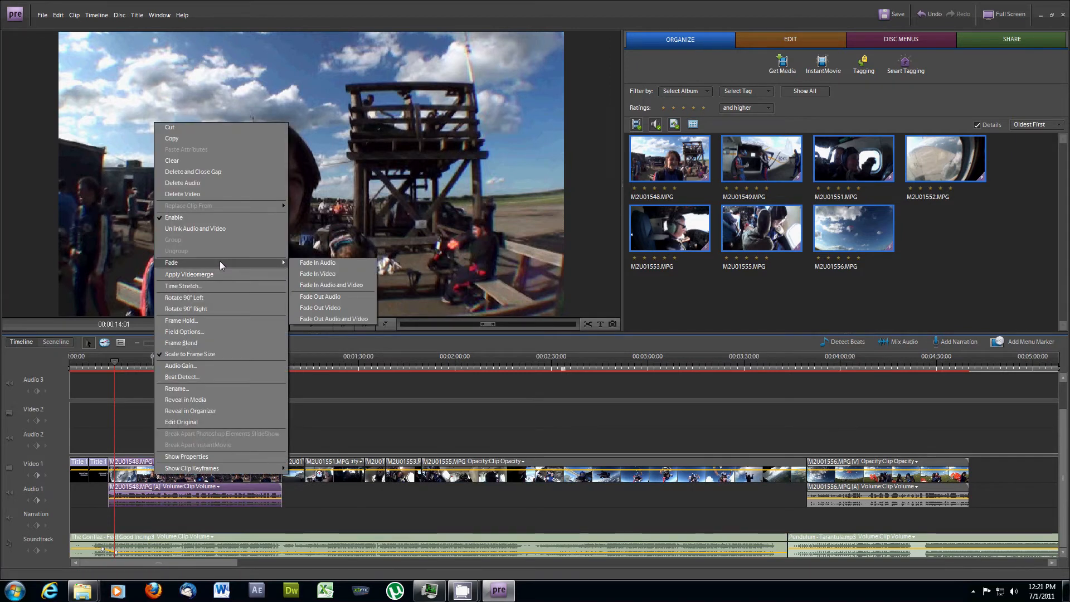
{"action": "left_click", "coordinate": [321, 285]}
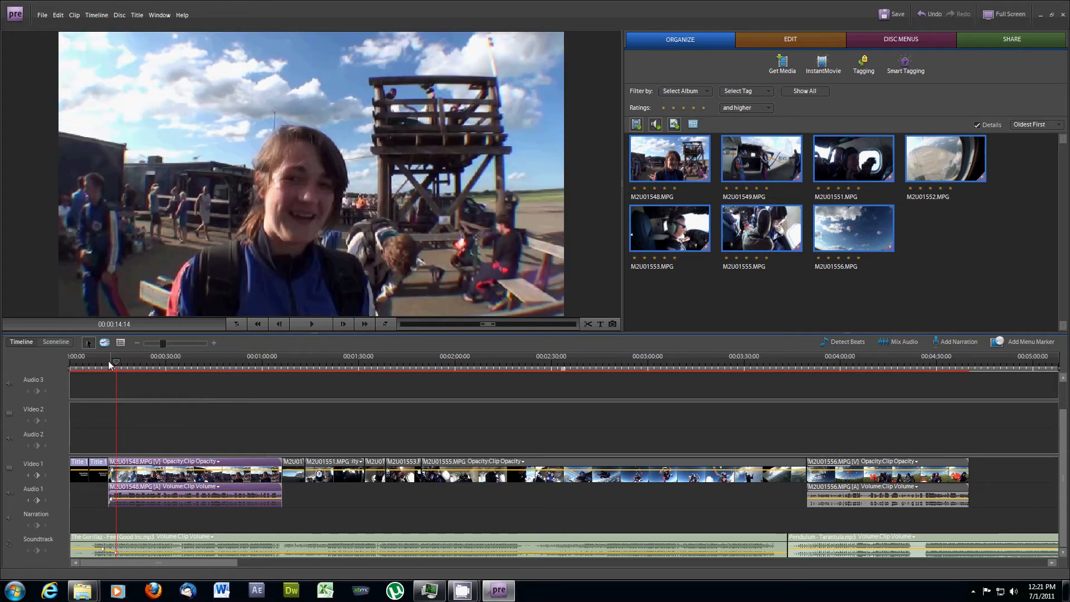
- Raise the Feel Good Inc volume with two keyframes around the end of M2U01548.MPG and fade out that clip's own audio
{"action": "left_click_drag", "start_coordinate": [104, 365], "coordinate": [271, 389]}
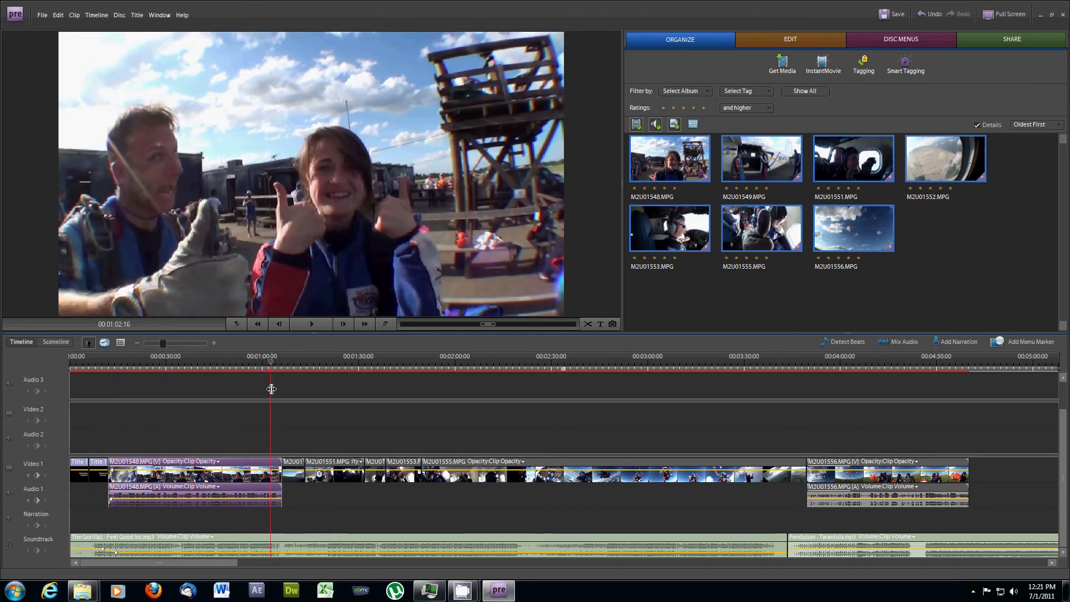
{"action": "left_click", "coordinate": [271, 553], "text": "ctrl"}
{"action": "left_click", "coordinate": [282, 552], "text": "ctrl"}
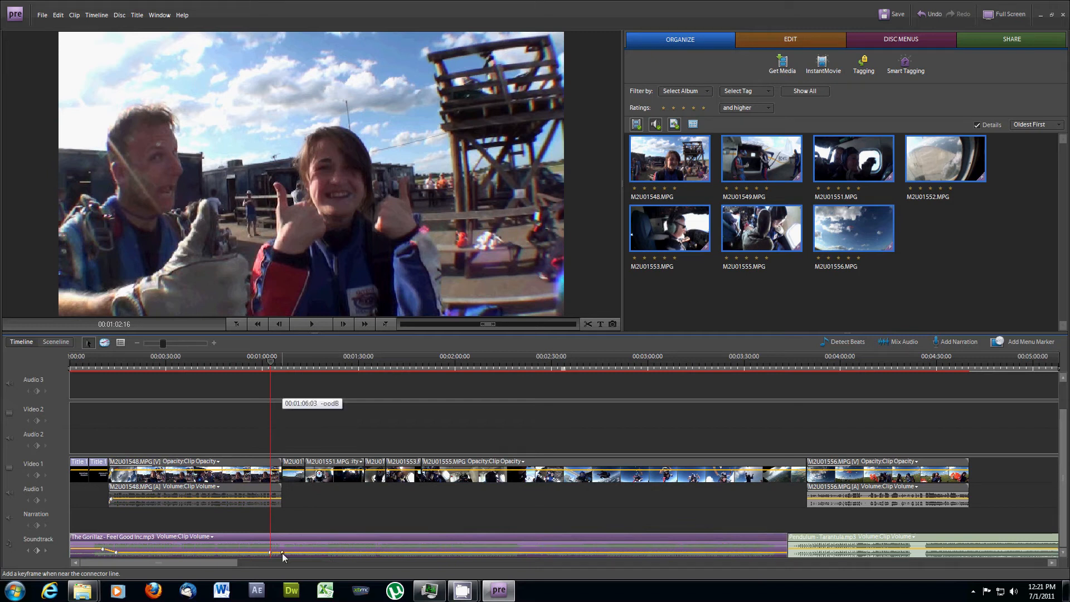
{"action": "left_click_drag", "start_coordinate": [283, 552], "coordinate": [283, 550]}
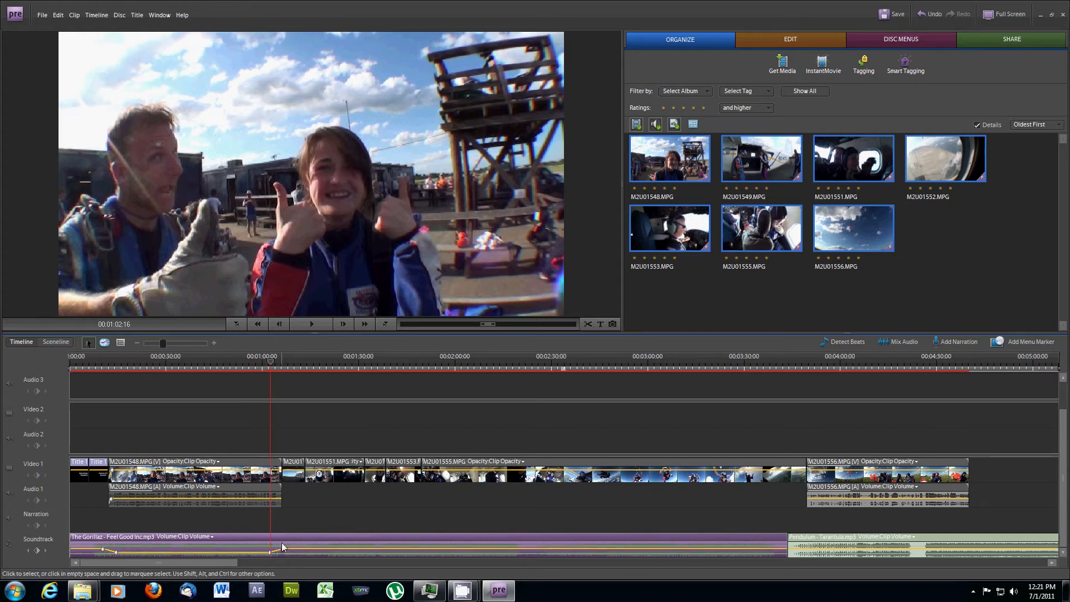
{"action": "left_click", "coordinate": [274, 499]}
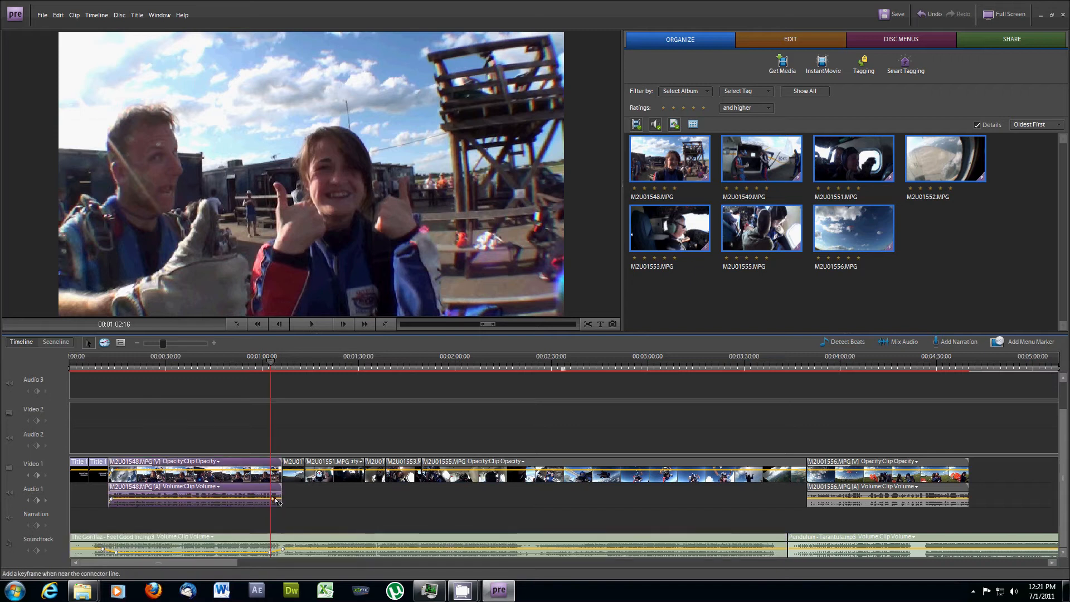
{"action": "left_click", "coordinate": [303, 524]}
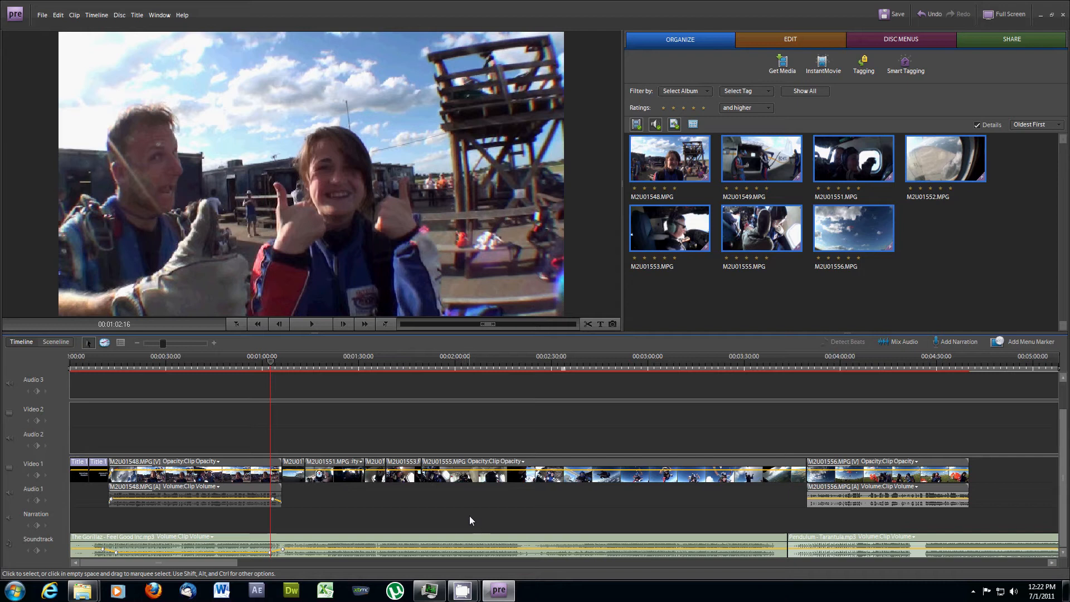
- Play back the transition from the second title into M2U01548.MPG to check the fades
{"action": "scroll", "coordinate": [103, 368], "scroll_direction": "down", "scroll_amount": 1}
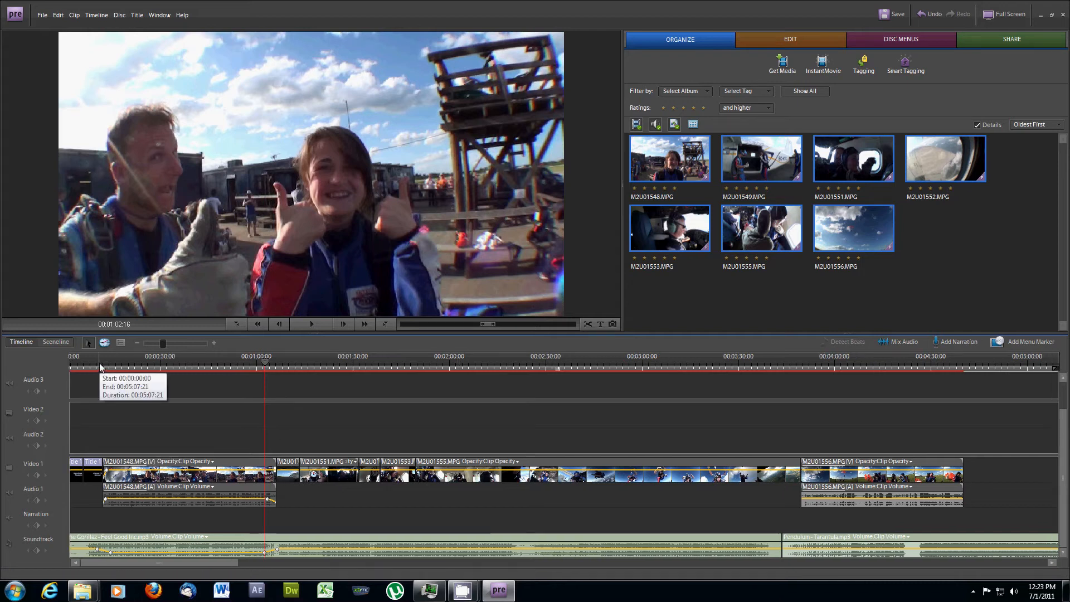
{"action": "left_click", "coordinate": [93, 363]}
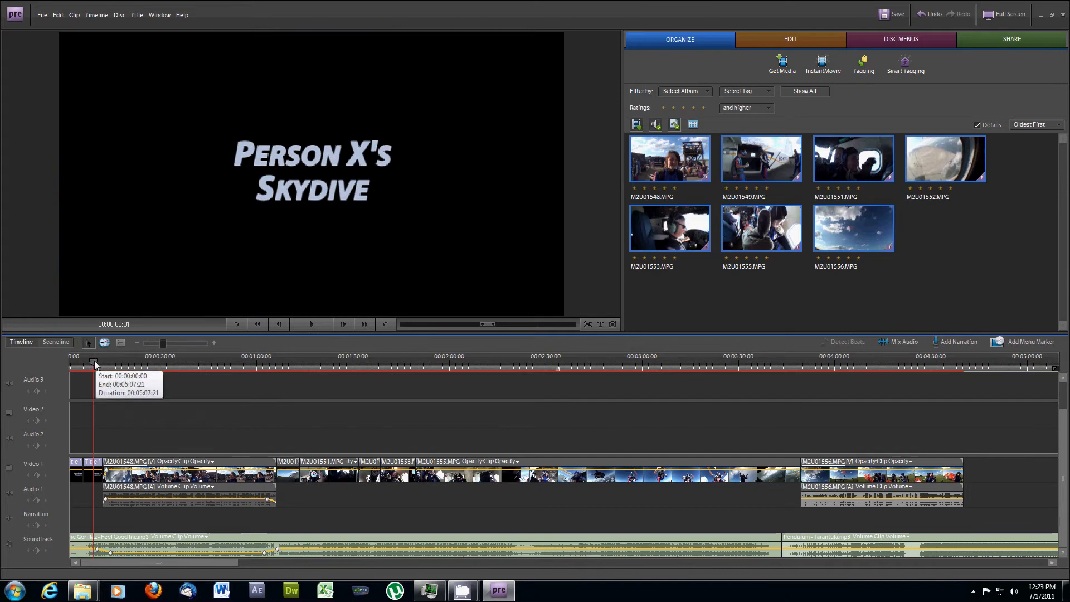
{"action": "key", "text": "space"}
{"action": "scroll", "coordinate": [94, 359], "scroll_direction": "up", "scroll_amount": 1}
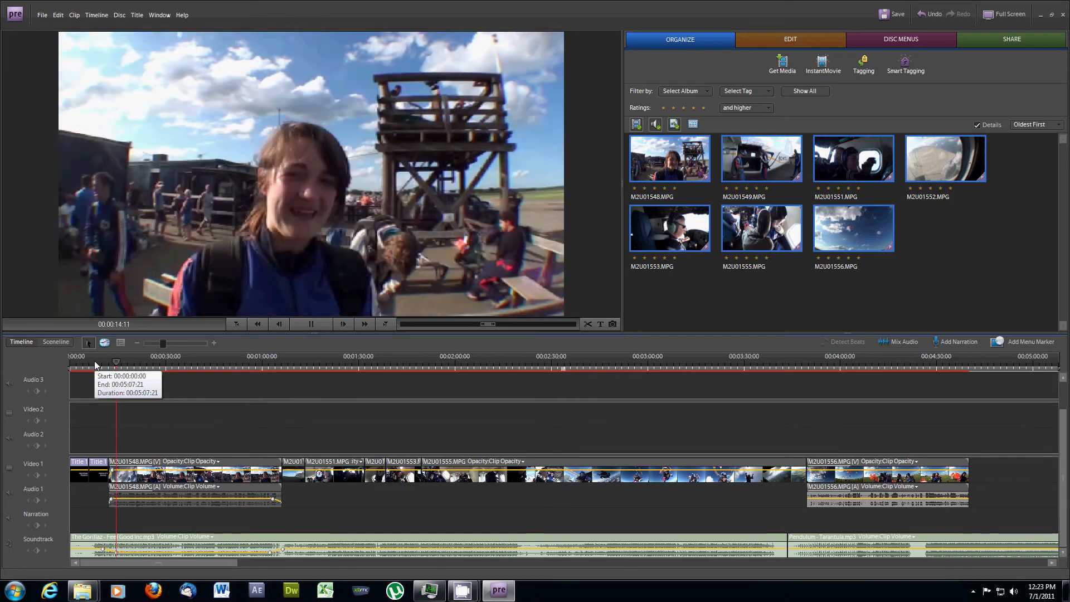
{"action": "key", "text": "space"}
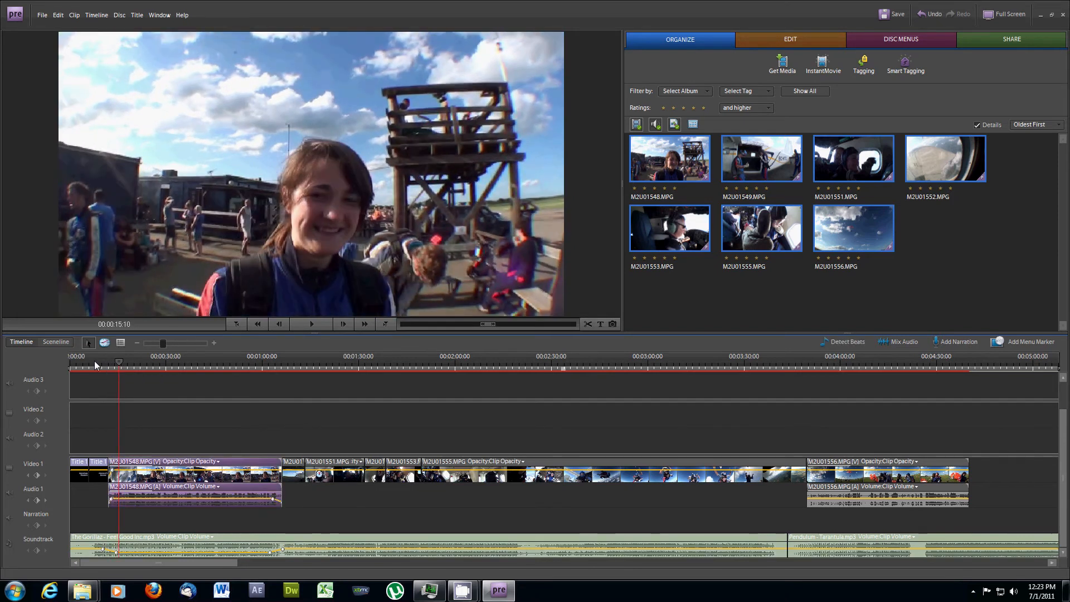
{"action": "left_click", "coordinate": [568, 425]}
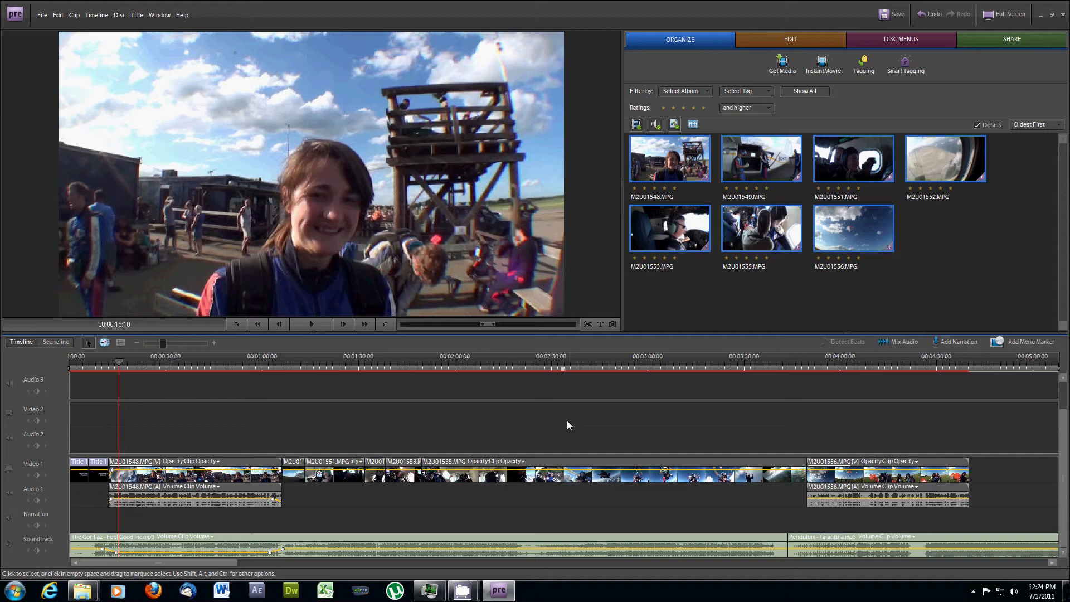
- Move the Tarantula music to the Narration track starting at 00:02:26:16, and fade down Feel Good Inc there with two volume keyframes
{"action": "left_click_drag", "start_coordinate": [270, 364], "coordinate": [540, 366]}
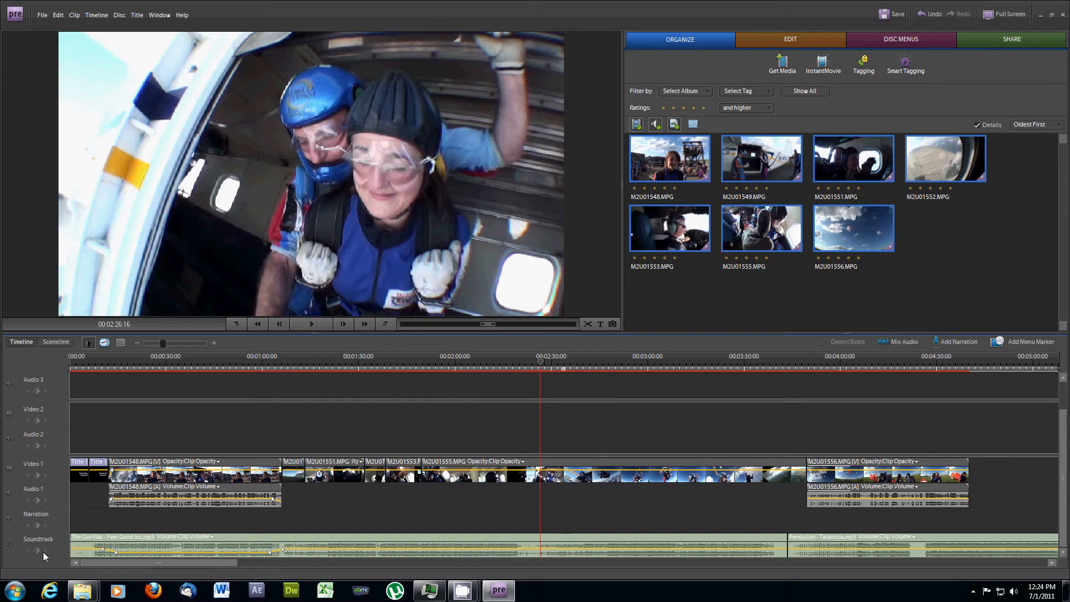
{"action": "left_click_drag", "start_coordinate": [810, 553], "coordinate": [560, 526]}
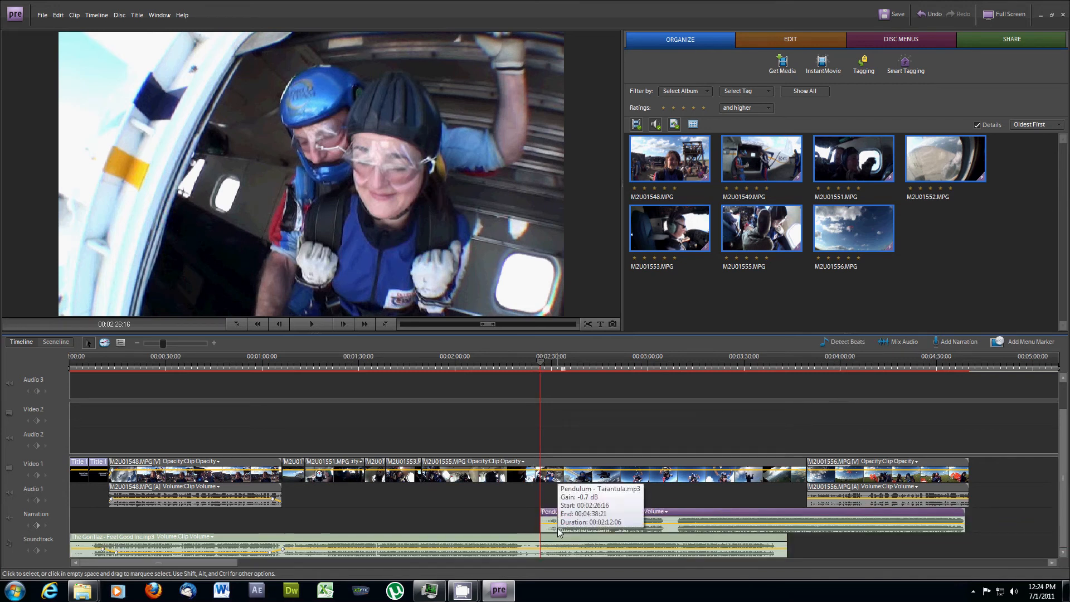
{"action": "left_click", "coordinate": [532, 552]}
{"action": "left_click", "coordinate": [525, 549], "text": "ctrl"}
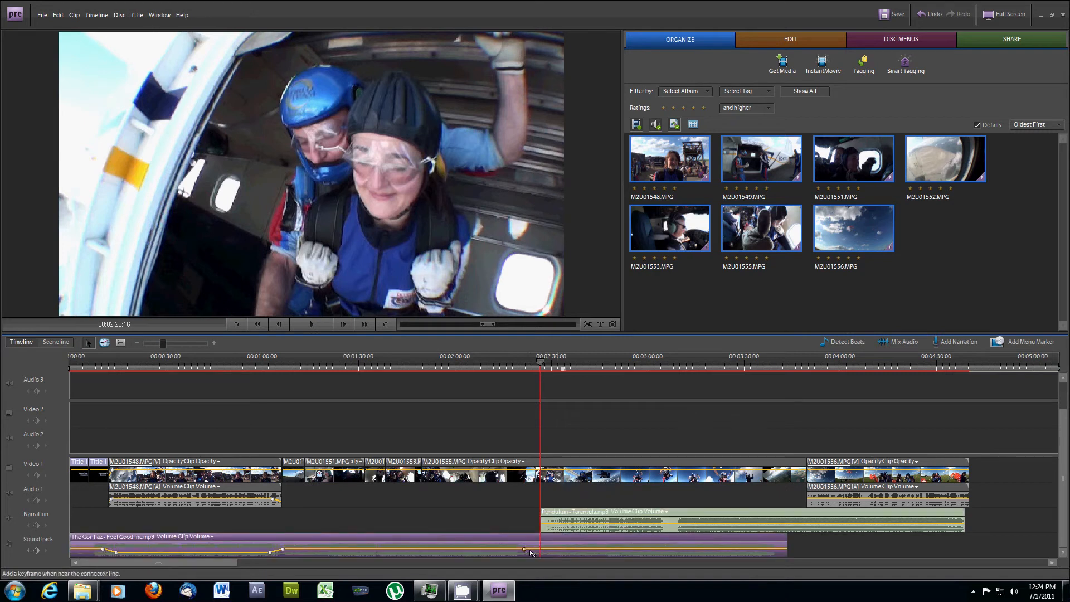
{"action": "left_click_drag", "start_coordinate": [536, 550], "coordinate": [545, 561]}
- Fade in the start of Tarantula with volume keyframes and shift the clip about two seconds earlier, to 00:02:24:14
{"action": "left_click", "coordinate": [554, 526]}
{"action": "mouse_move", "coordinate": [550, 523]}
{"action": "left_mouse_down"}
{"action": "mouse_move", "coordinate": [541, 536]}
{"action": "mouse_move", "coordinate": [563, 525]}
{"action": "left_mouse_up"}
{"action": "left_click", "coordinate": [565, 526]}
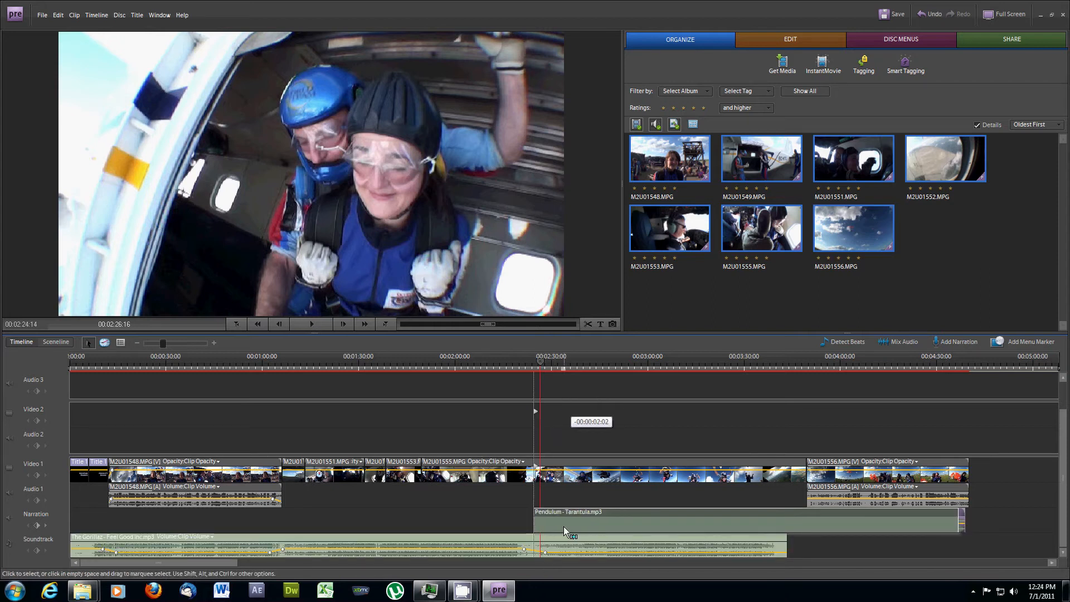
- Play back the crossfade between Feel Good Inc and Tarantula from about 00:02:20
{"action": "left_click", "coordinate": [519, 364]}
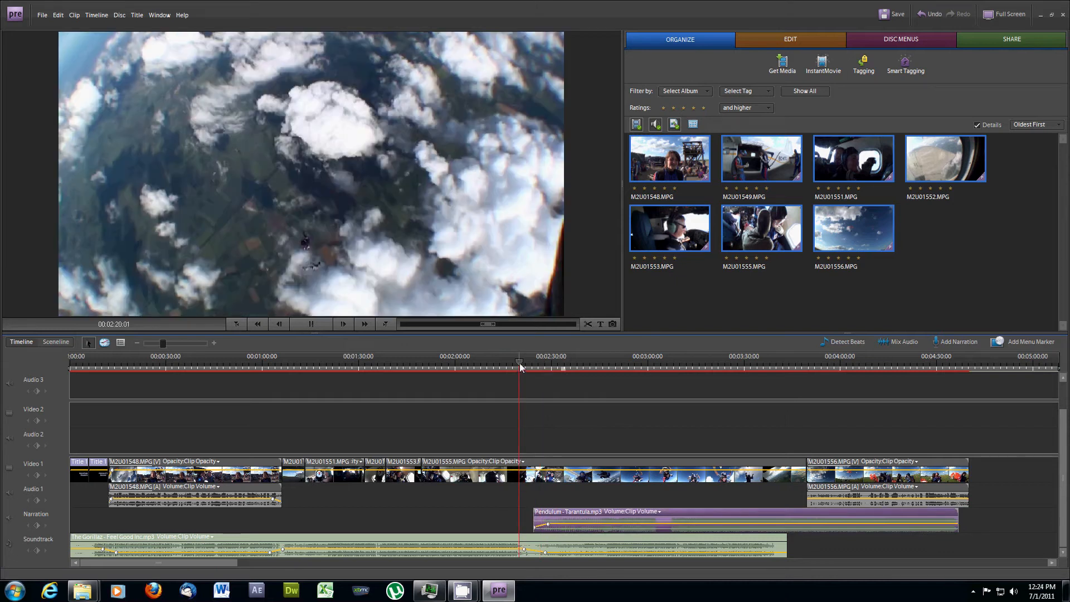
{"action": "key", "text": "space"}
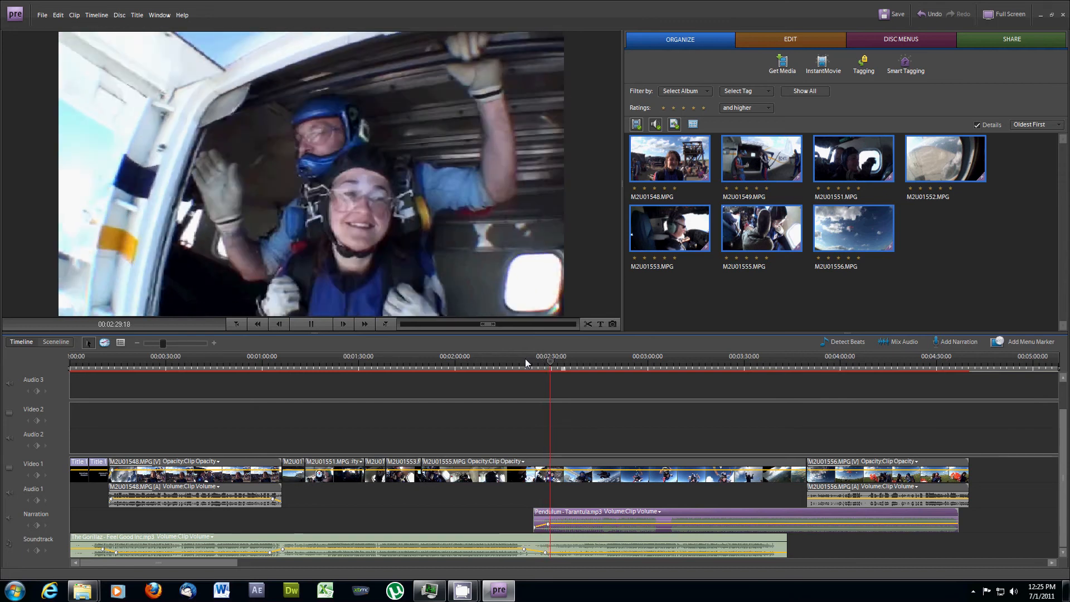
{"action": "left_click", "coordinate": [661, 503]}
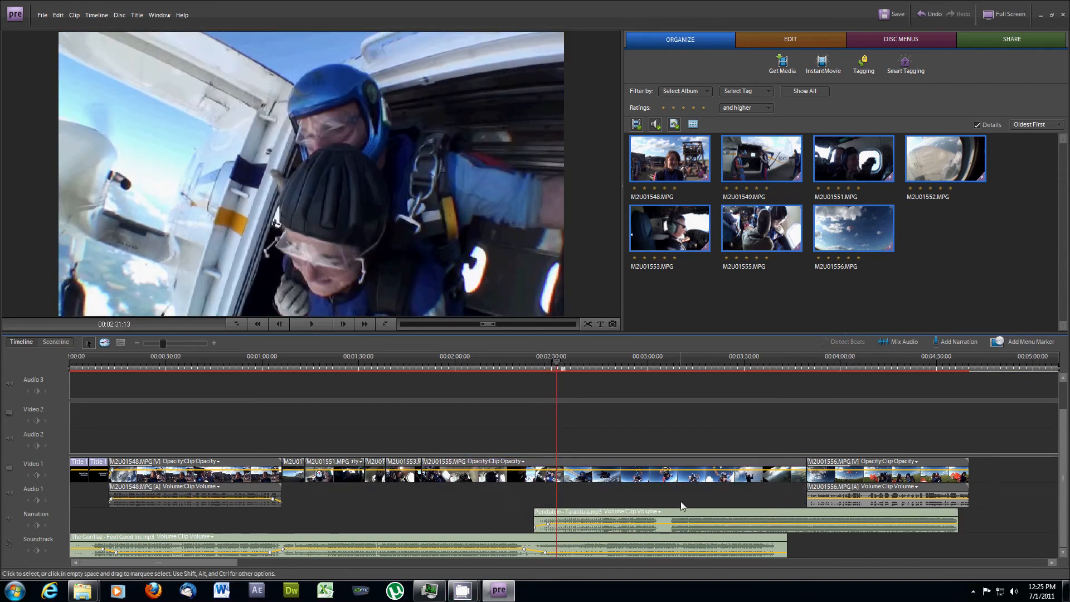
- Move M2U01556.MPG along Video 1 to about 00:07:43, leaving free space after M2U01555.MPG
{"action": "left_click_drag", "start_coordinate": [162, 343], "coordinate": [157, 343]}
{"action": "left_click_drag", "start_coordinate": [373, 472], "coordinate": [639, 484]}
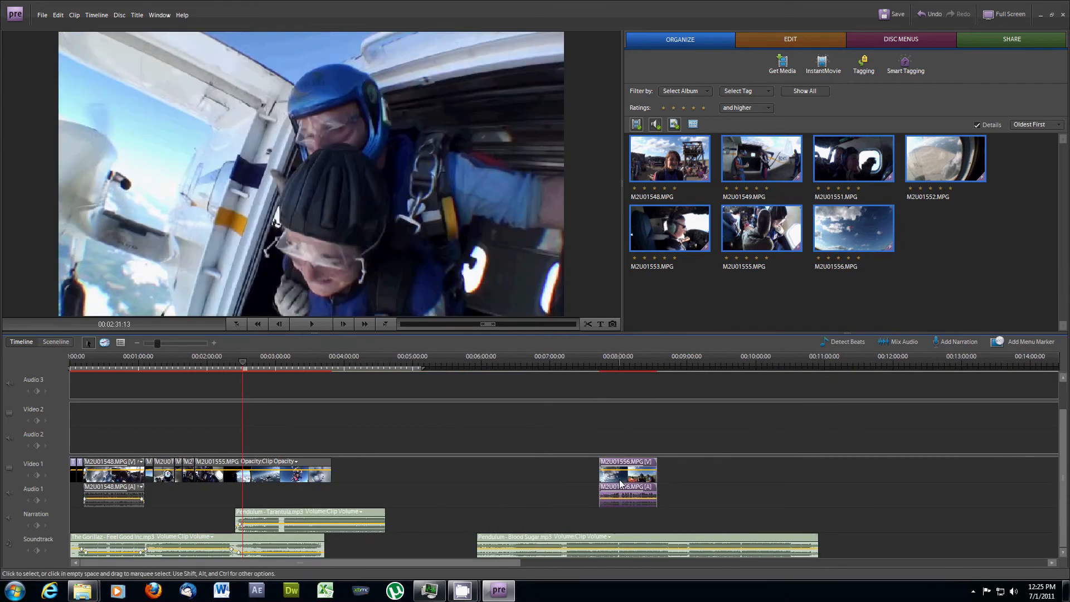
- Copy the M2U01555.MPG jump clip on Video 1 and paste the copy at 00:03:52:00
{"action": "left_click", "coordinate": [268, 483]}
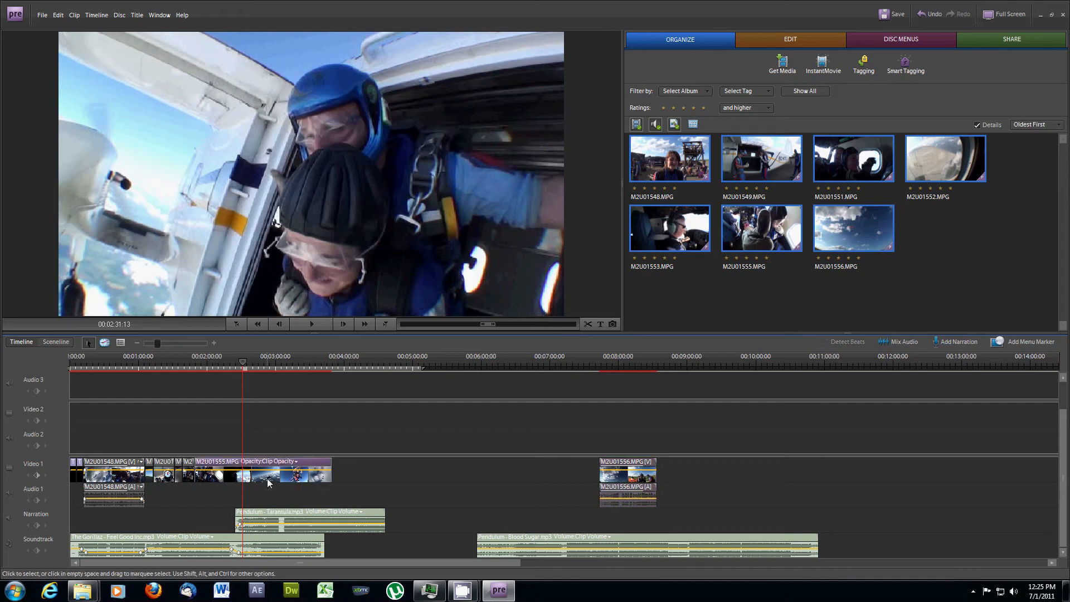
{"action": "key", "text": "ctrl"}
{"action": "left_click", "coordinate": [58, 15]}
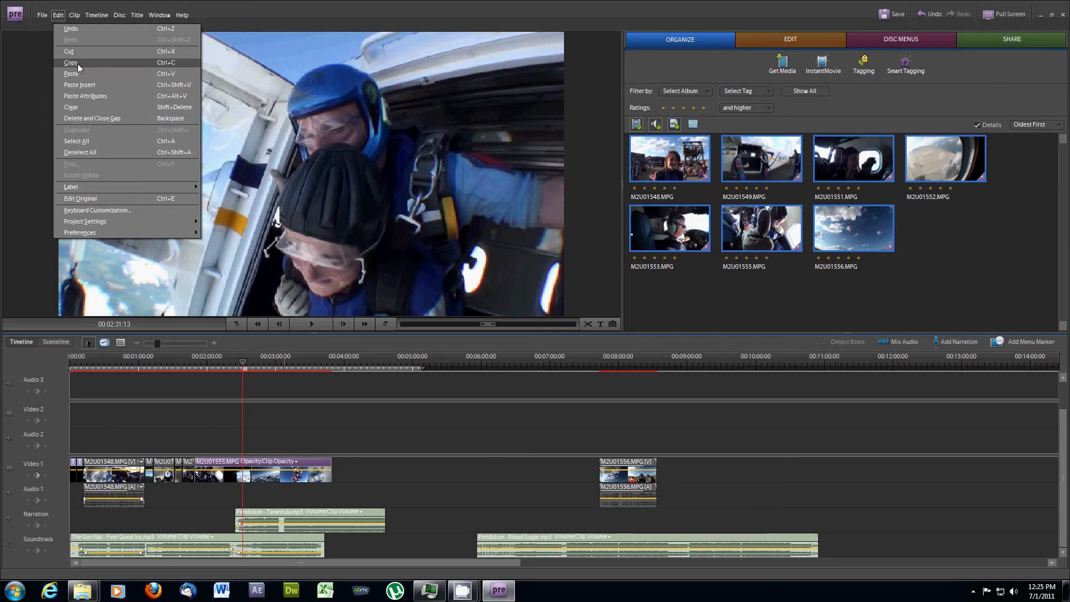
{"action": "left_click", "coordinate": [268, 480]}
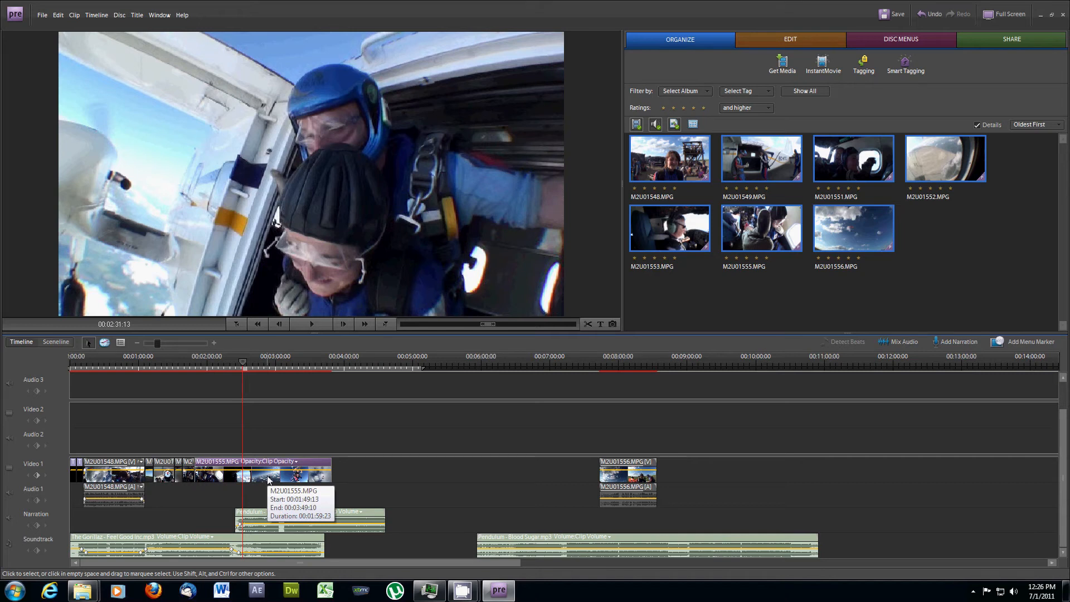
{"action": "left_click_drag", "start_coordinate": [329, 363], "coordinate": [335, 364]}
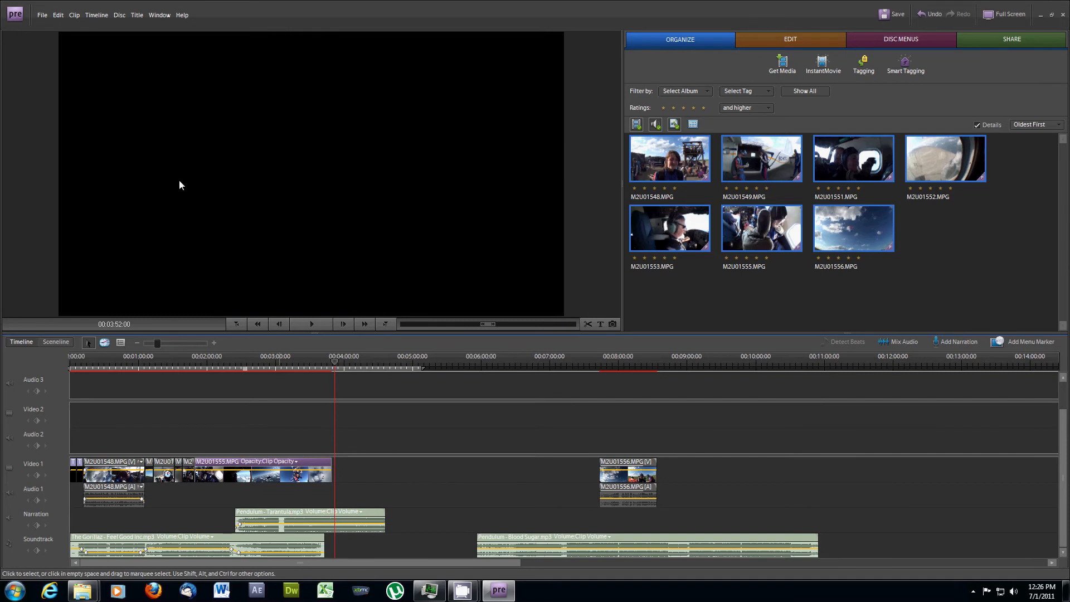
{"action": "left_click", "coordinate": [58, 16]}
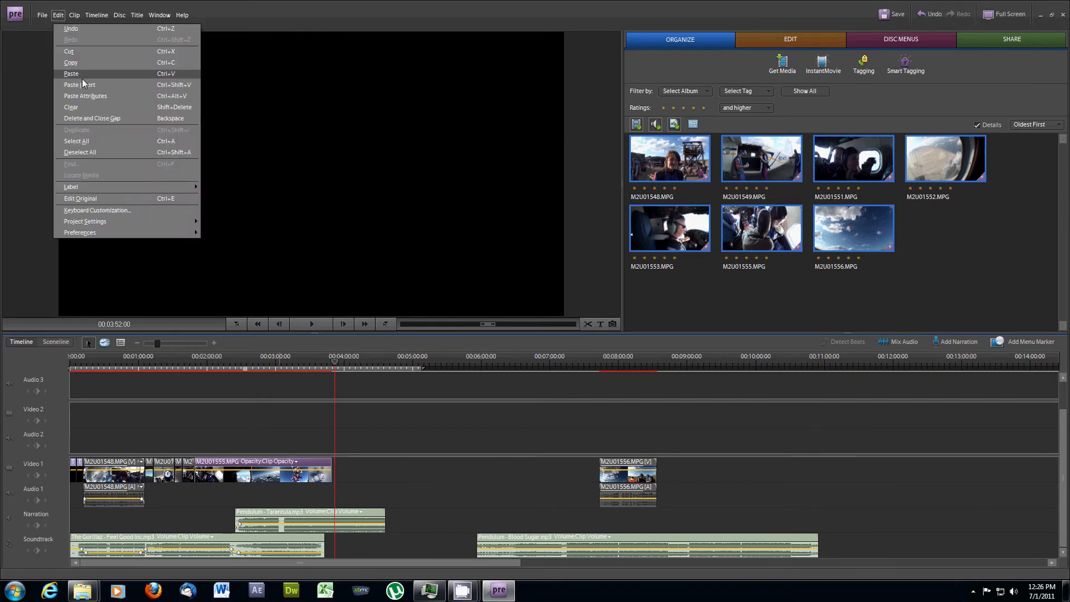
{"action": "left_click", "coordinate": [162, 75]}
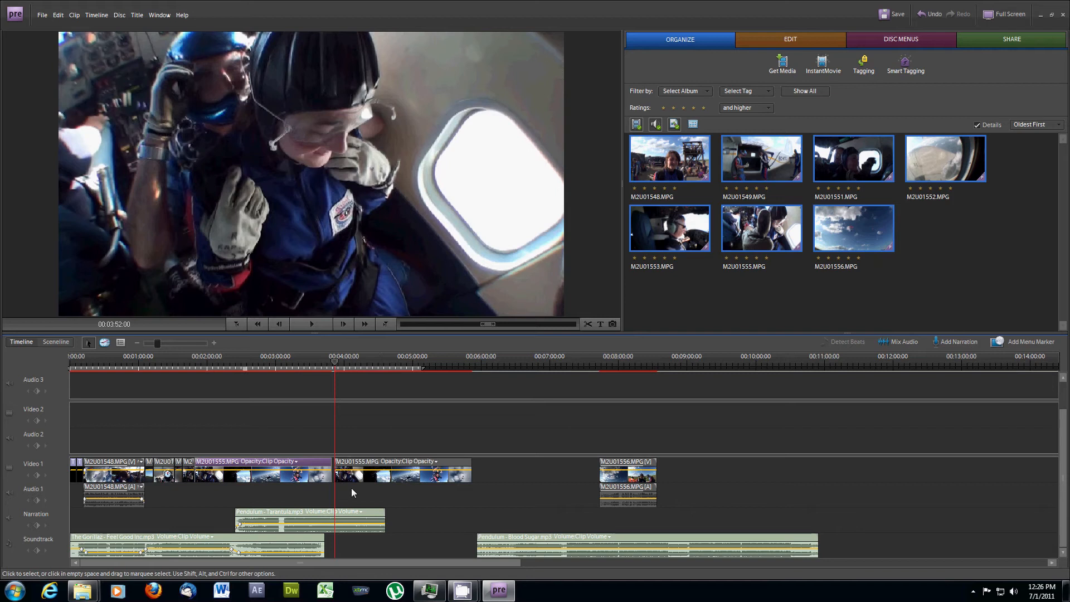
- Trim the start of the copied M2U01555.MPG so it follows the original without a gap, and time-stretch it to 50% speed
{"action": "left_click_drag", "start_coordinate": [338, 475], "coordinate": [370, 480]}
{"action": "left_click", "coordinate": [365, 363]}
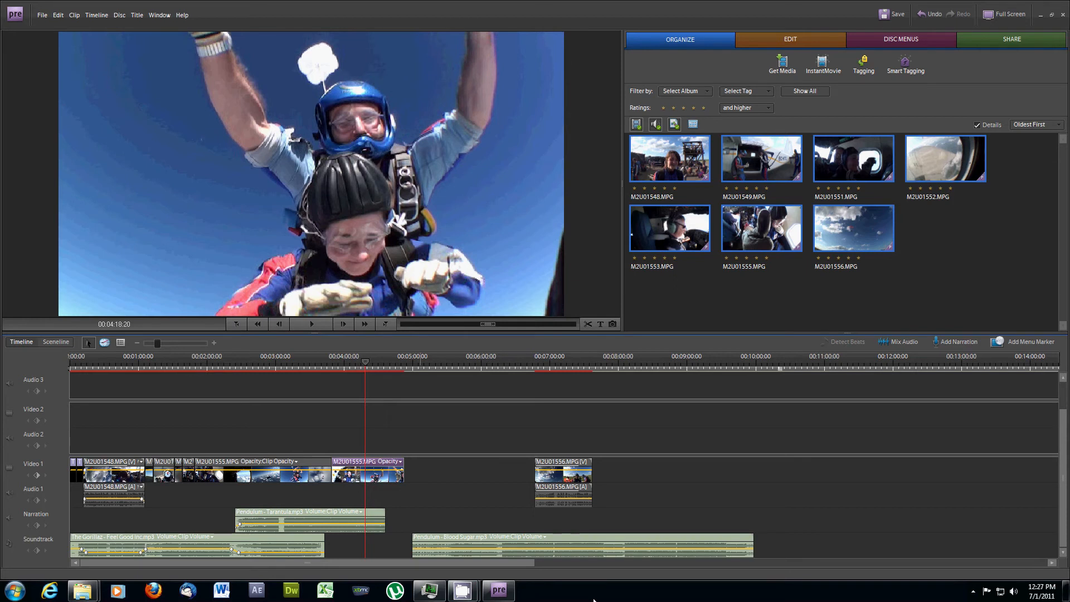
{"action": "right_click", "coordinate": [373, 477]}
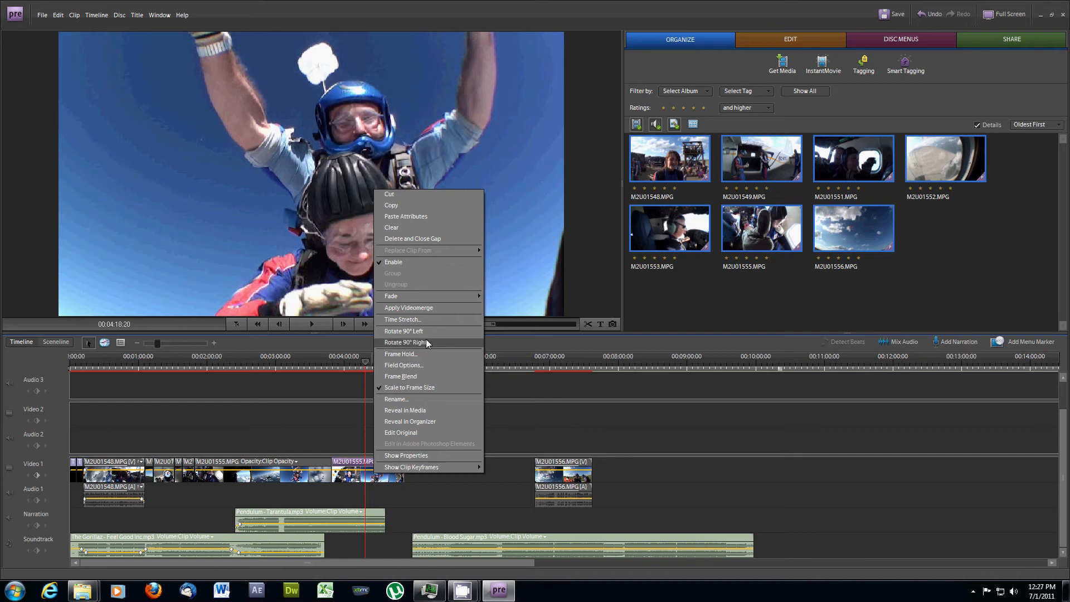
{"action": "left_click", "coordinate": [429, 317]}
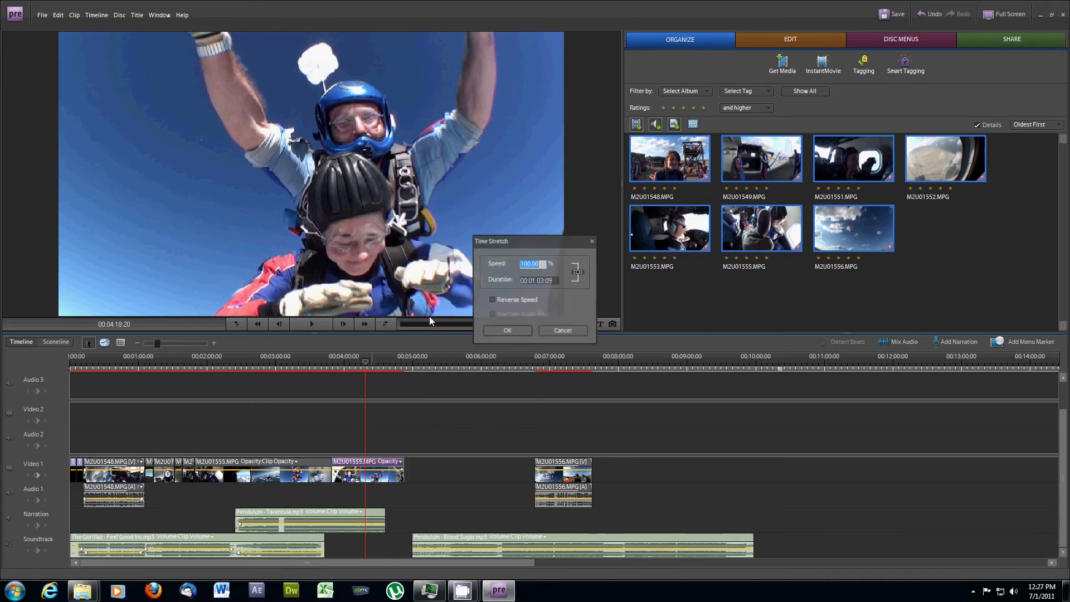
{"action": "type", "text": "50"}
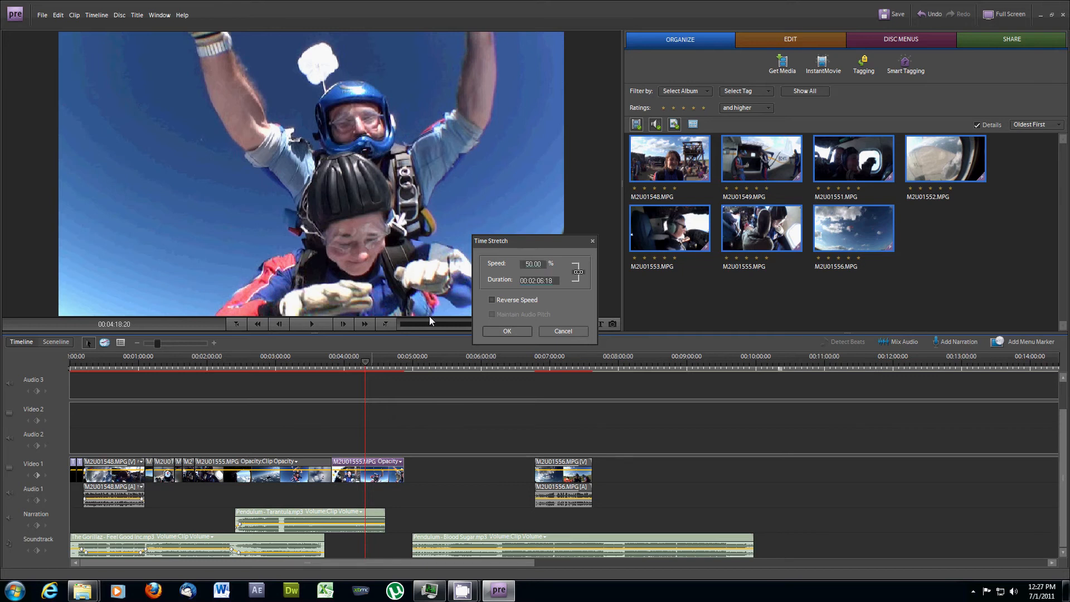
{"action": "key", "text": "Return"}
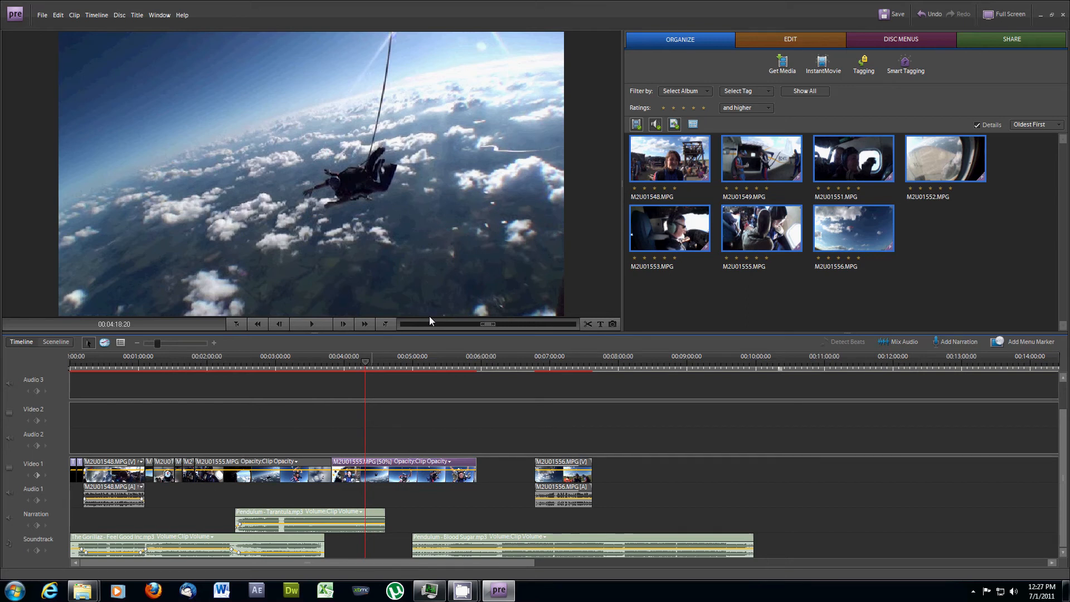
- Add opacity keyframes around the cut between the two M2U01555.MPG clips to fade the first out and the slowed one in
{"action": "left_click_drag", "start_coordinate": [159, 344], "coordinate": [167, 343]}
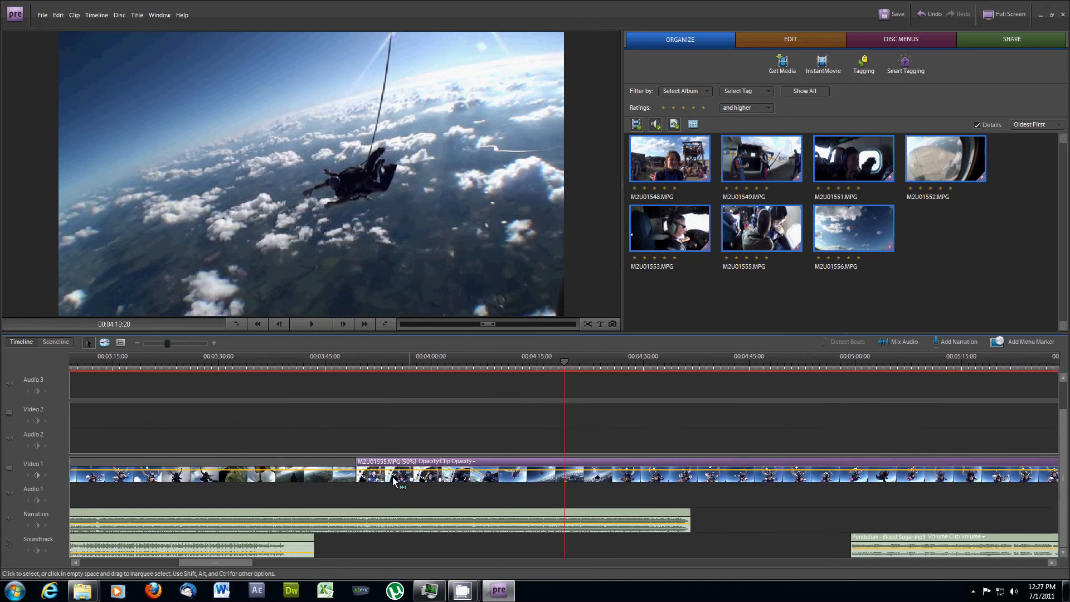
{"action": "left_click", "coordinate": [342, 471], "text": "ctrl"}
{"action": "left_click", "coordinate": [348, 470], "text": "ctrl"}
{"action": "left_click", "coordinate": [362, 472]}
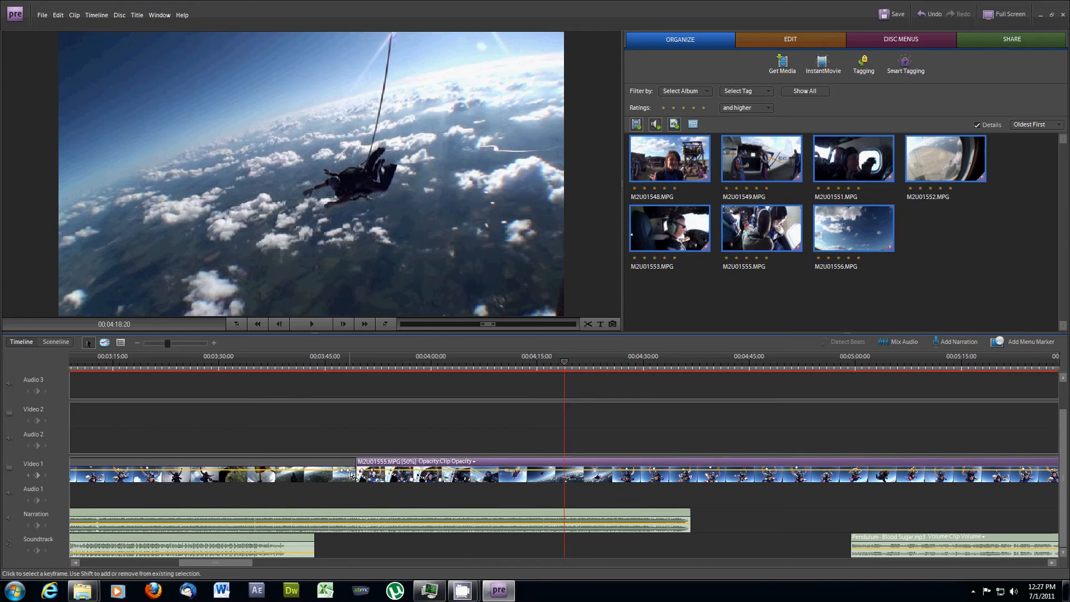
{"action": "left_click", "coordinate": [350, 473]}
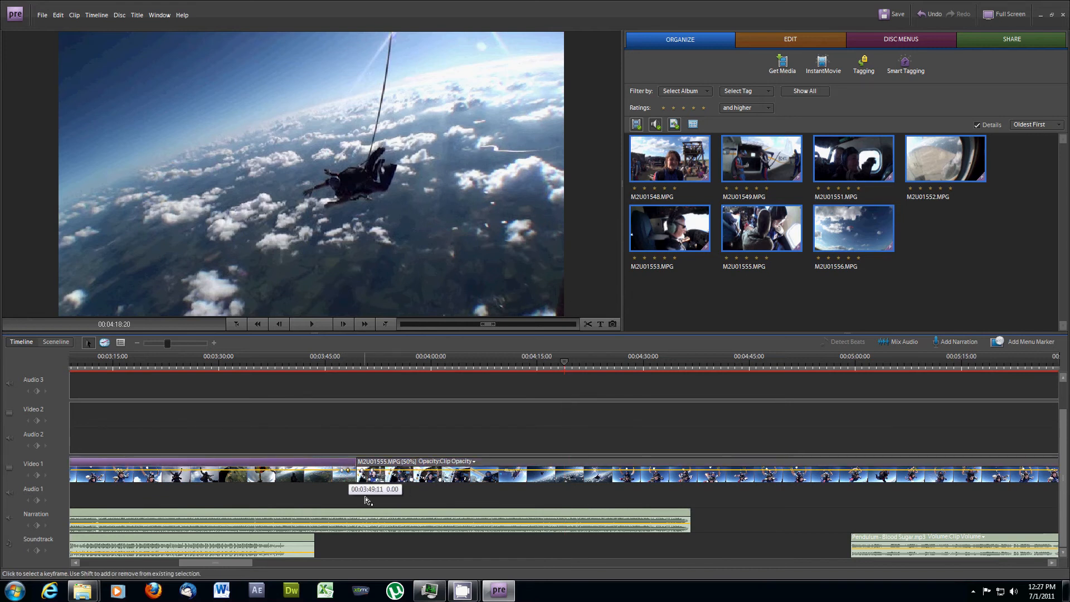
{"action": "left_click", "coordinate": [362, 474]}
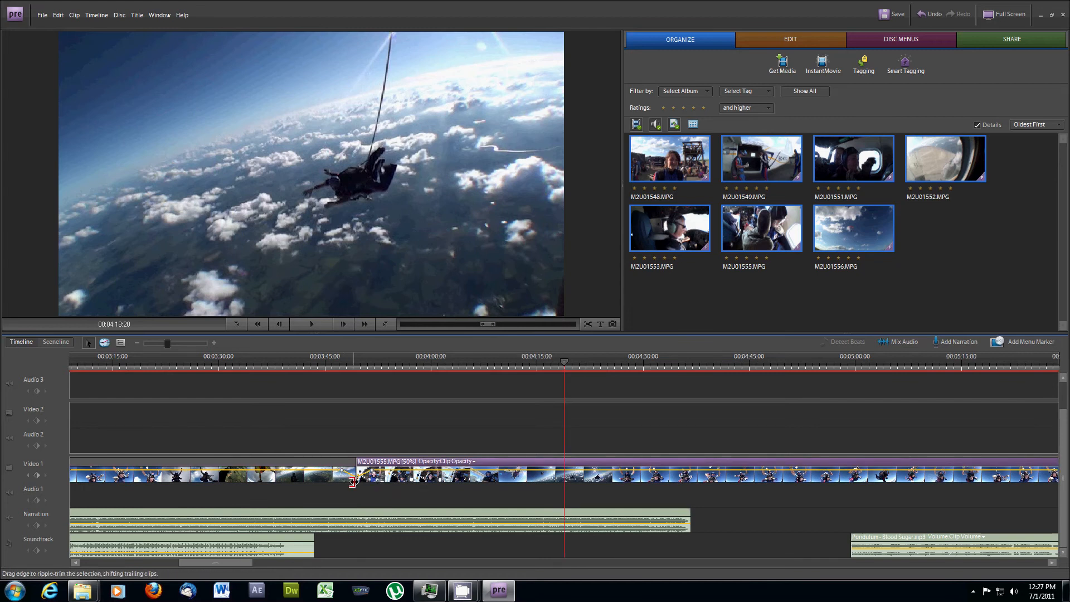
- Play back the fade between the original and slowed M2U01555.MPG clips
{"action": "left_click_drag", "start_coordinate": [328, 365], "coordinate": [375, 368]}
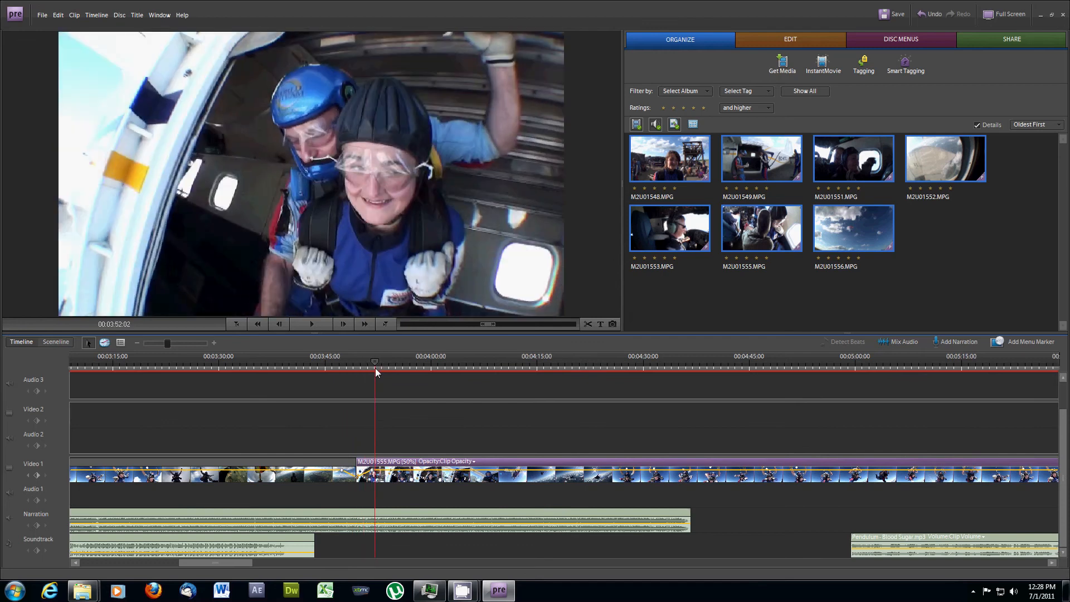
{"action": "left_click", "coordinate": [333, 360]}
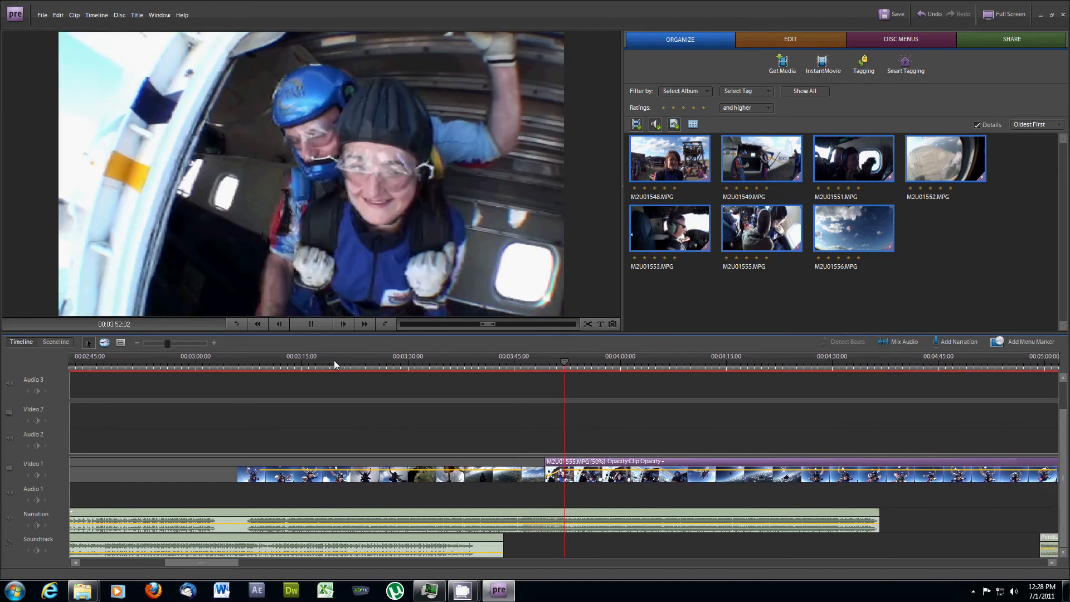
{"action": "key", "text": "space"}
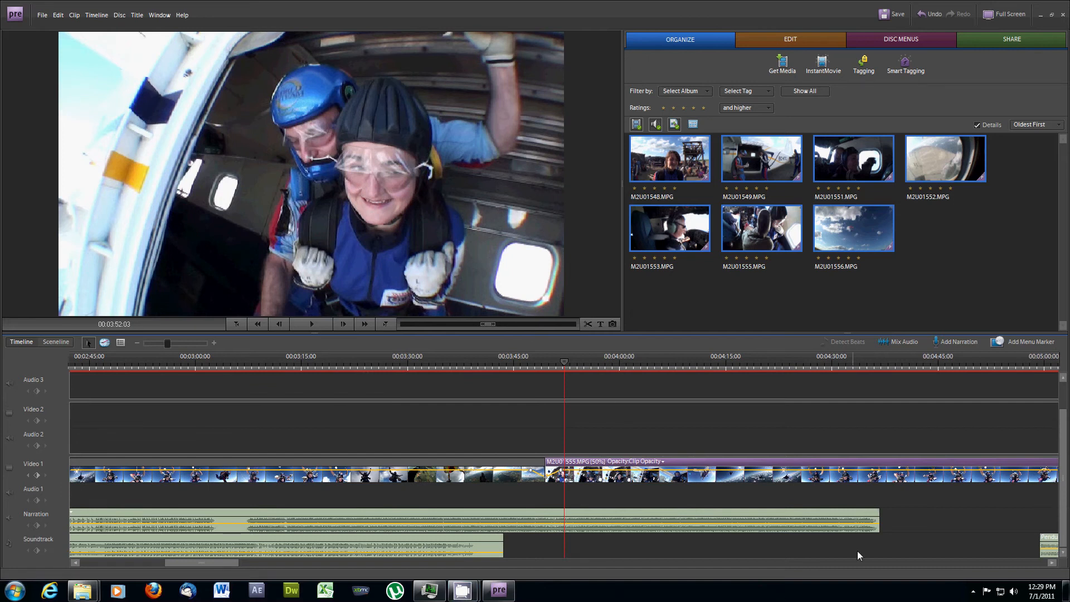
- Ripple-trim the end of Tarantula to the start of the slowed clip and fade it out with two volume keyframes from 00:03:47:10
{"action": "left_click", "coordinate": [880, 526]}
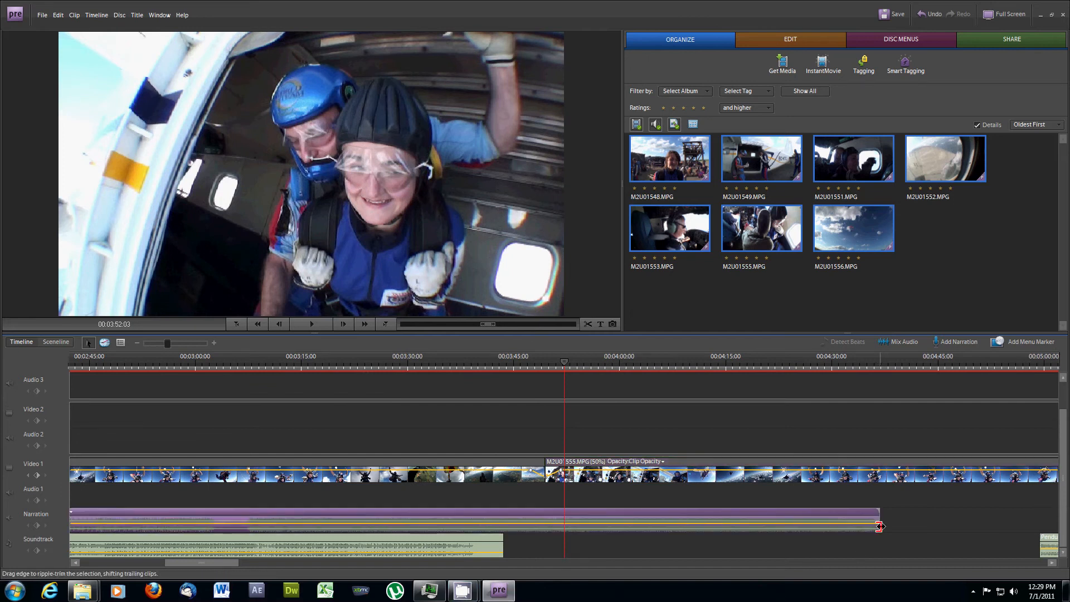
{"action": "left_click_drag", "start_coordinate": [880, 526], "coordinate": [545, 520]}
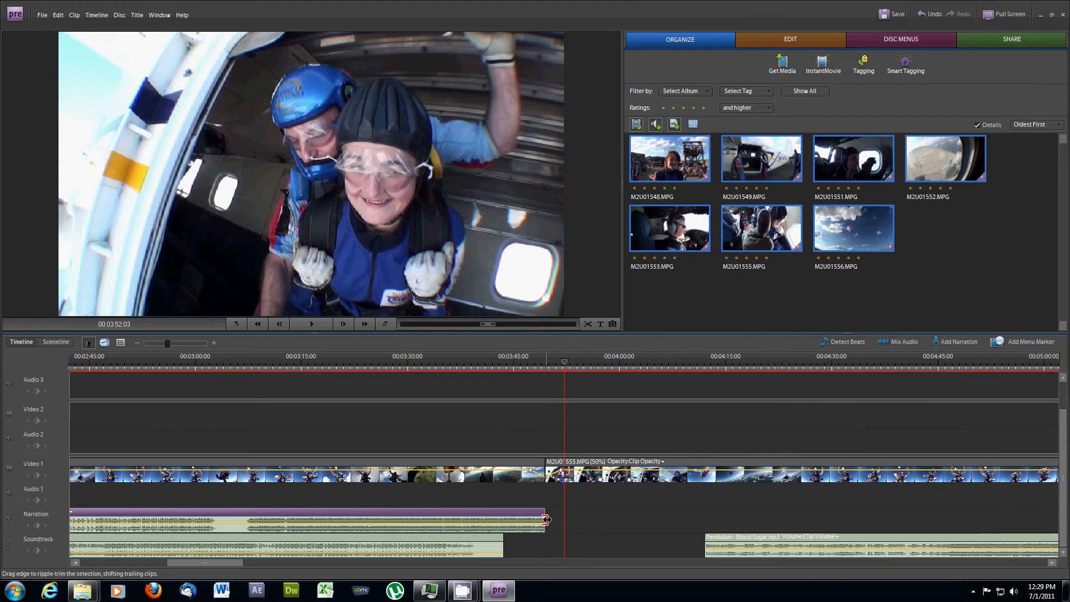
{"action": "left_click", "coordinate": [532, 360]}
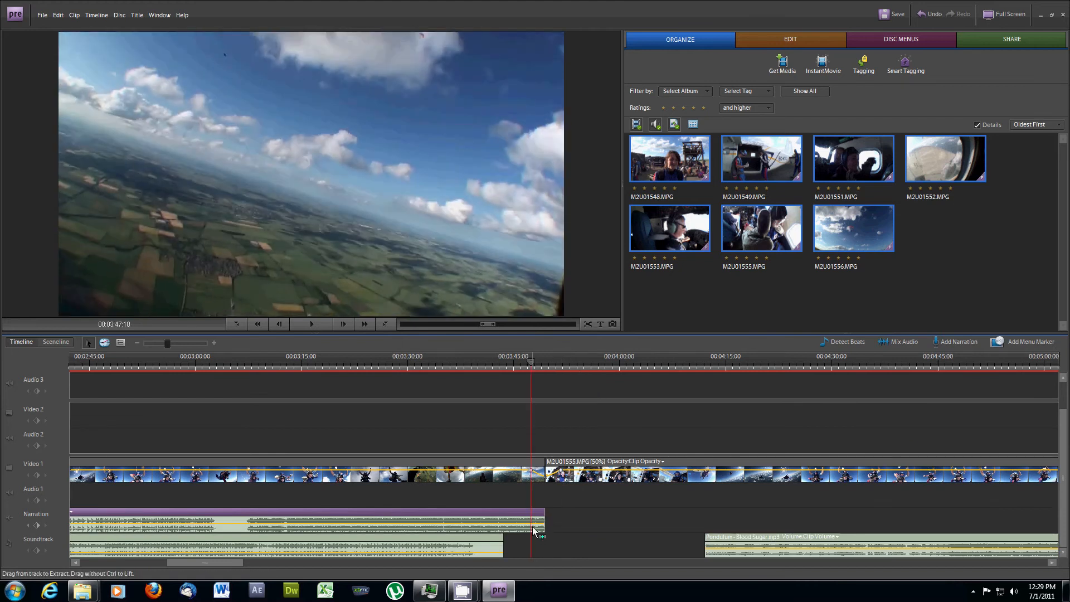
{"action": "left_click", "coordinate": [531, 522], "text": "ctrl"}
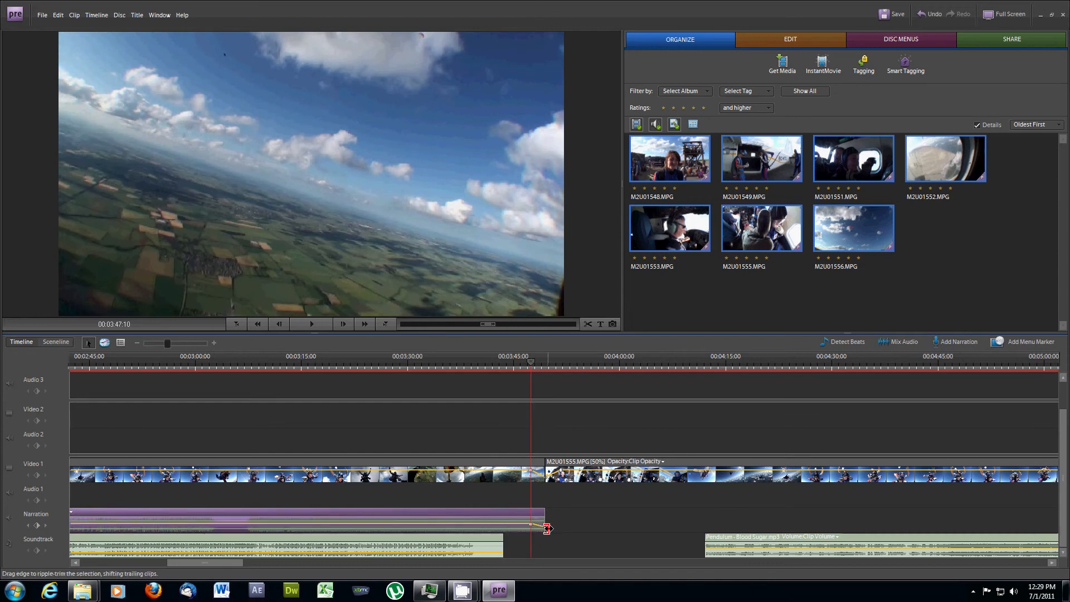
{"action": "left_click_drag", "start_coordinate": [543, 522], "coordinate": [546, 529]}
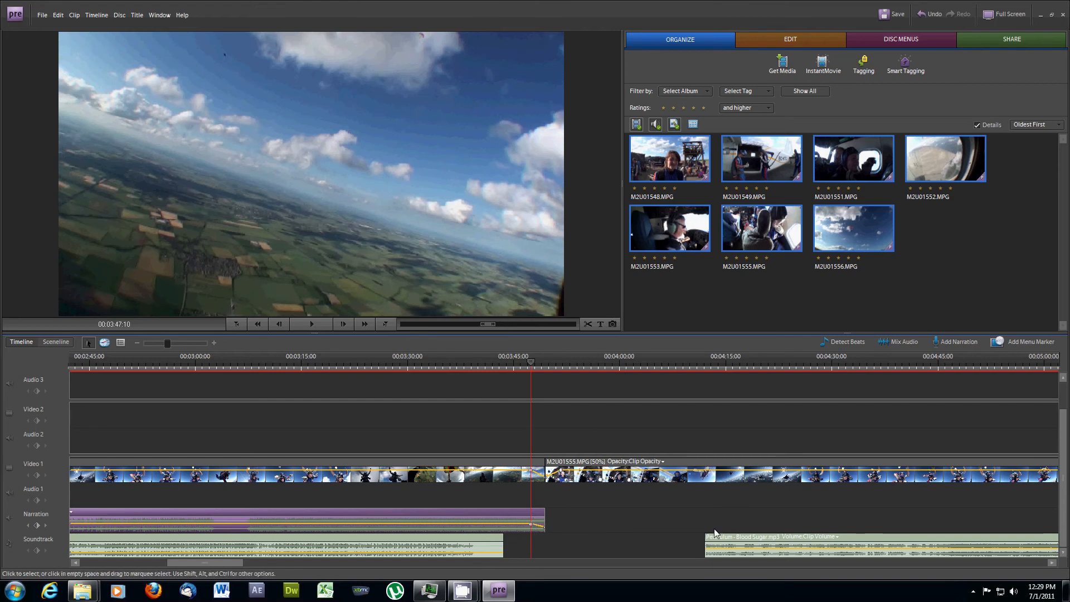
- Move the Blood Sugar music on the Soundtrack track to start together with the slowed M2U01555.MPG clip
{"action": "left_click_drag", "start_coordinate": [737, 553], "coordinate": [580, 546]}
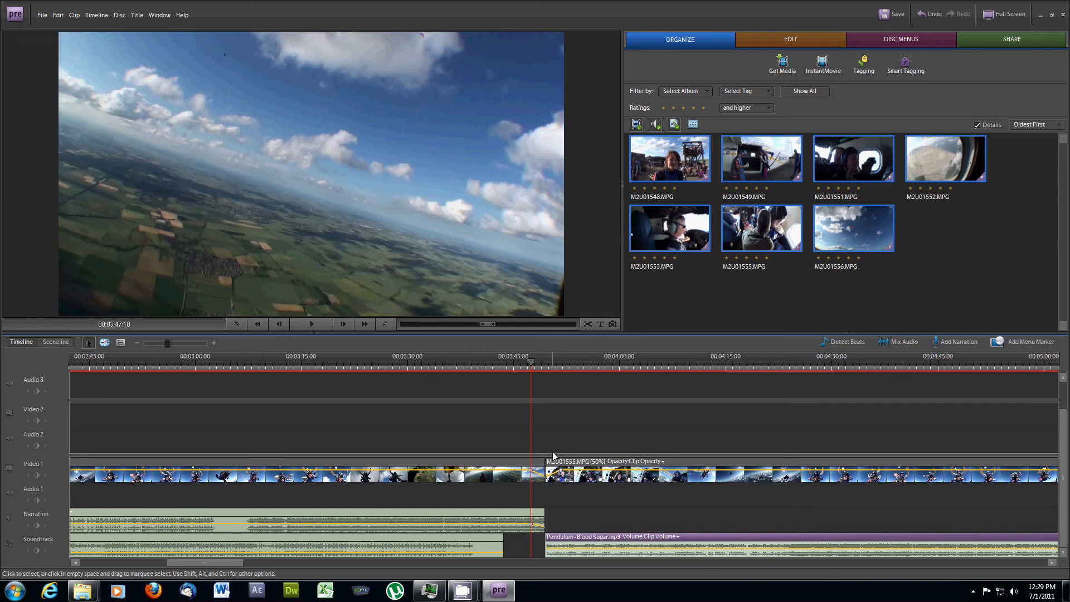
{"action": "left_click", "coordinate": [546, 363]}
{"action": "left_click", "coordinate": [553, 363]}
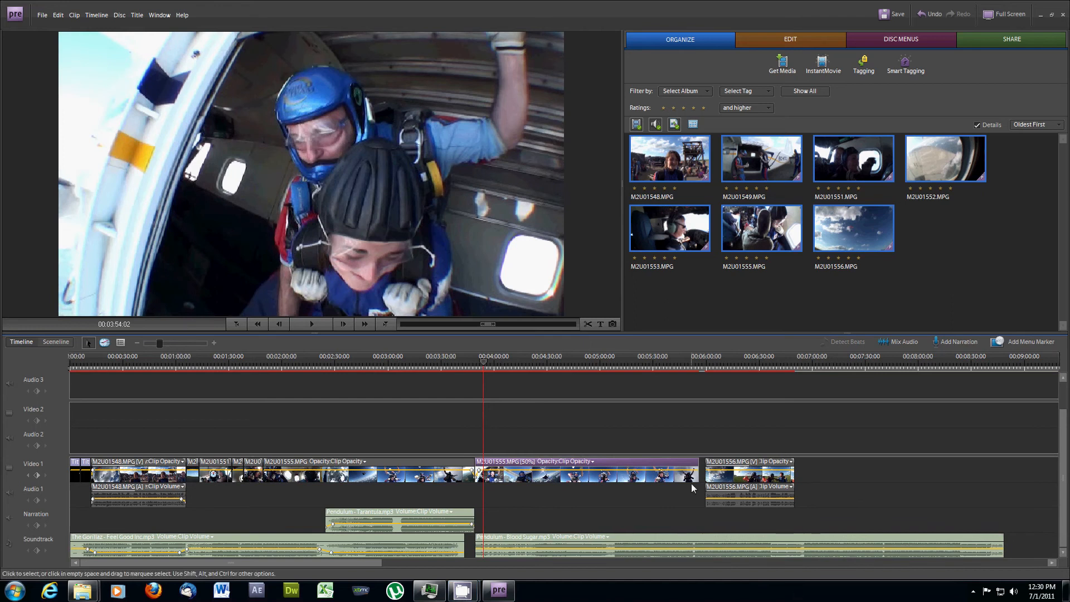
- Move M2U01556.MPG directly against the end of the slowed clip and apply Fade In and Fade Out to its audio and video
{"action": "left_click", "coordinate": [695, 369]}
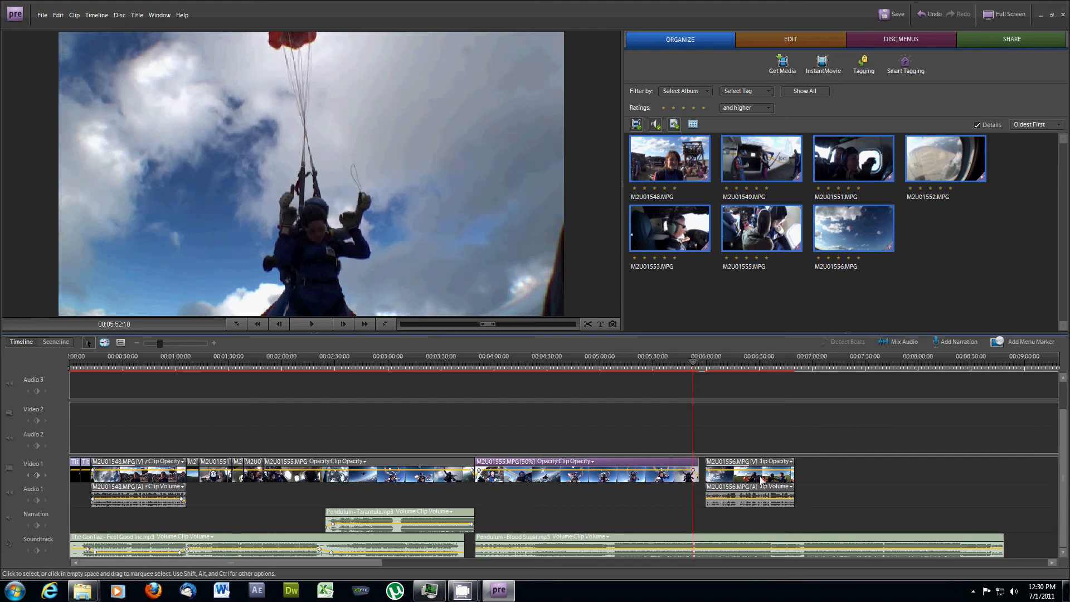
{"action": "left_click_drag", "start_coordinate": [761, 480], "coordinate": [757, 481]}
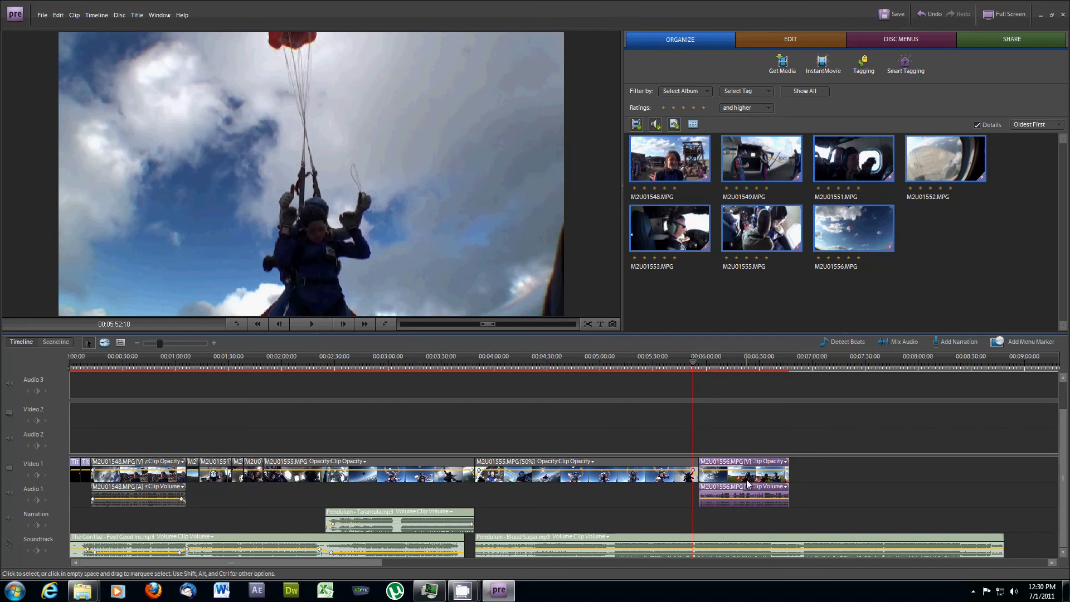
{"action": "right_click", "coordinate": [749, 477]}
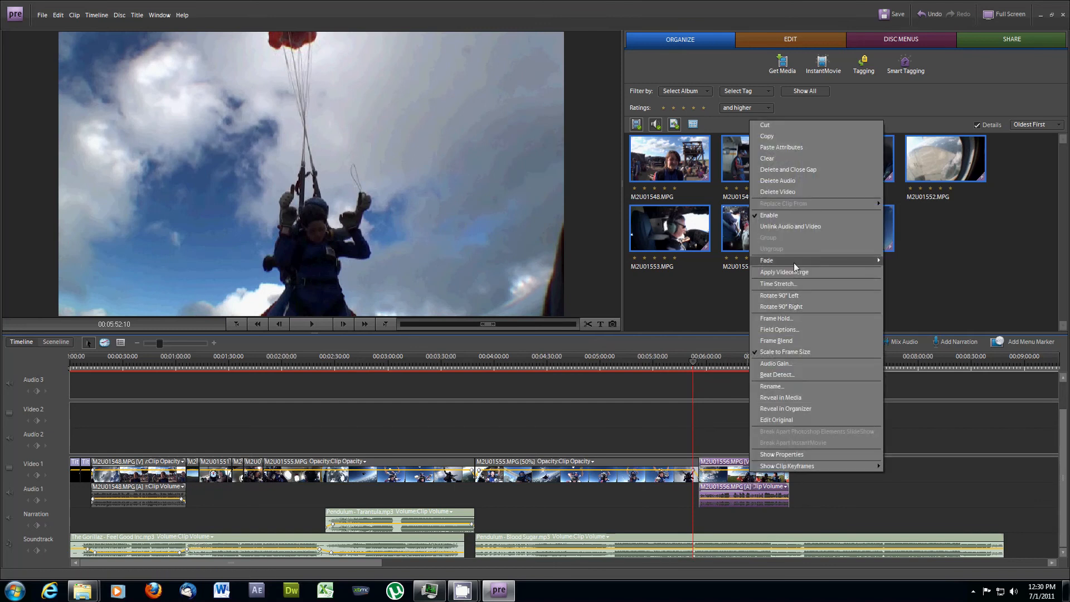
{"action": "mouse_move", "coordinate": [796, 266]}
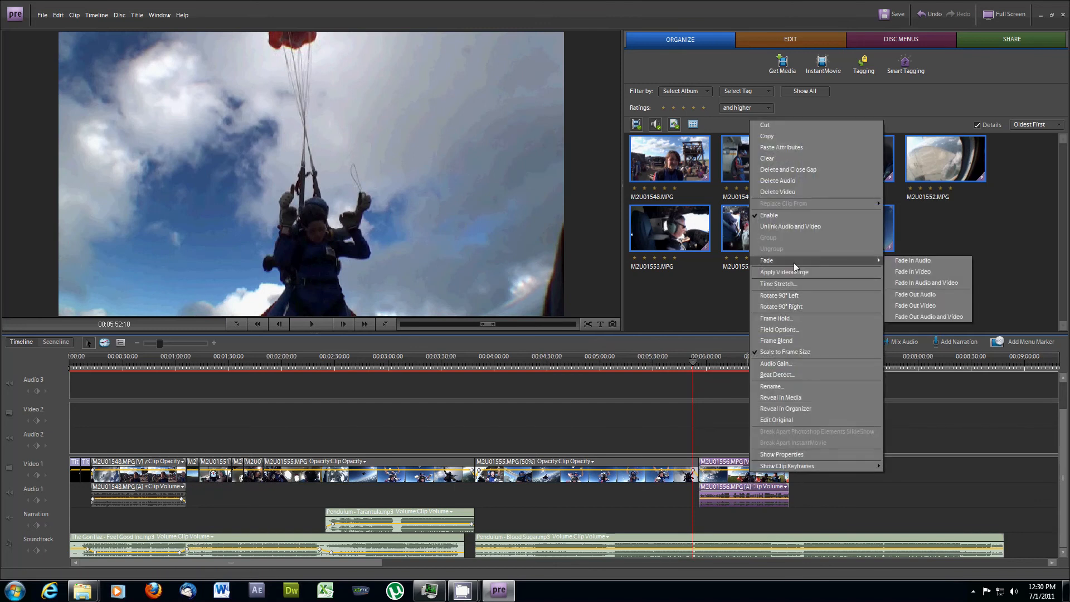
{"action": "left_click", "coordinate": [915, 283]}
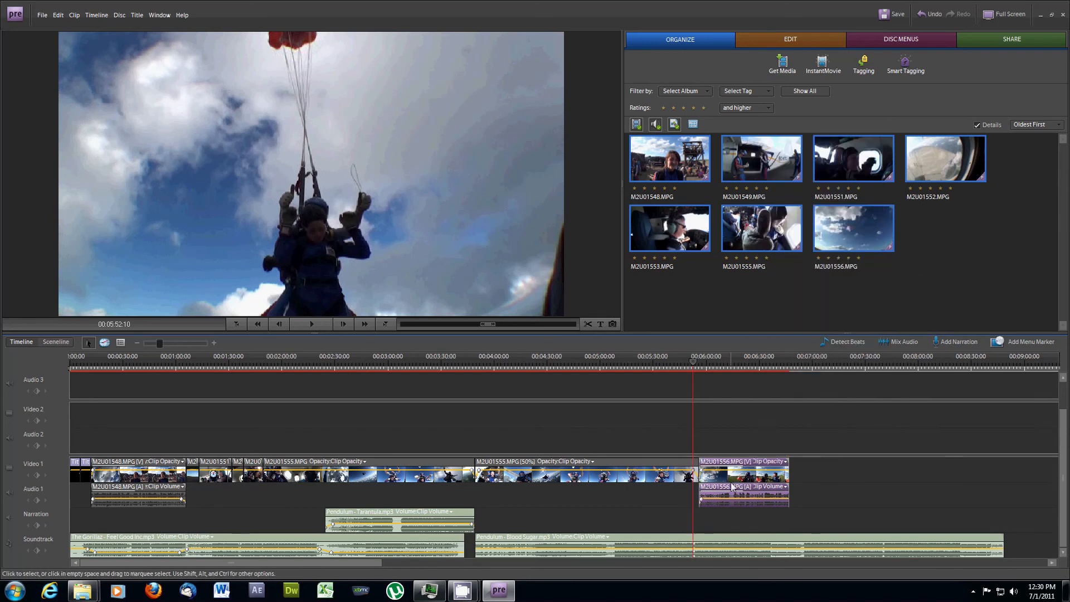
{"action": "right_click", "coordinate": [732, 486]}
{"action": "mouse_move", "coordinate": [811, 268]}
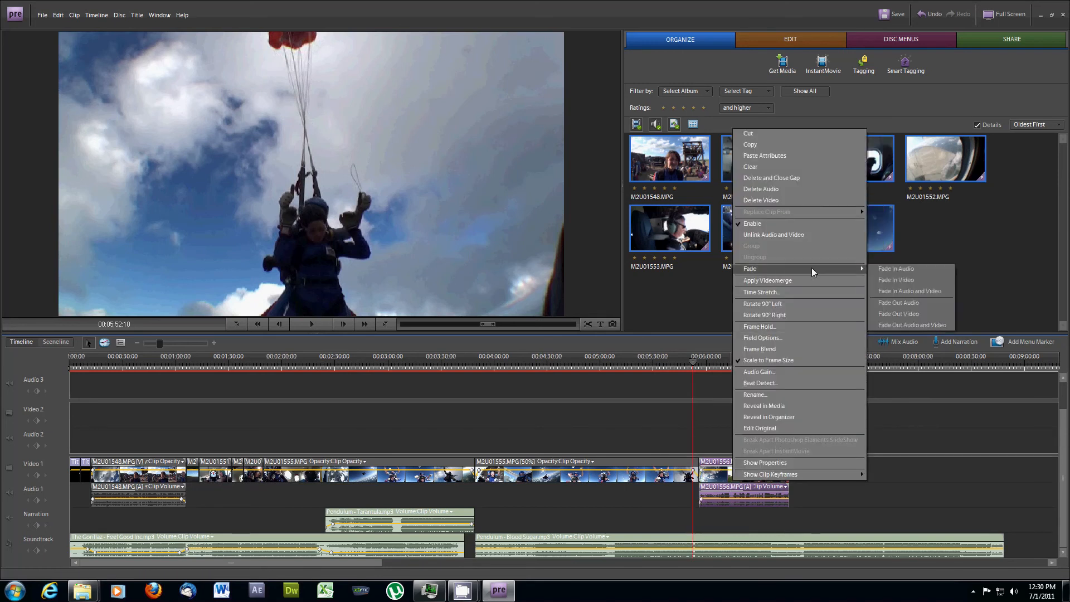
{"action": "left_click", "coordinate": [900, 325]}
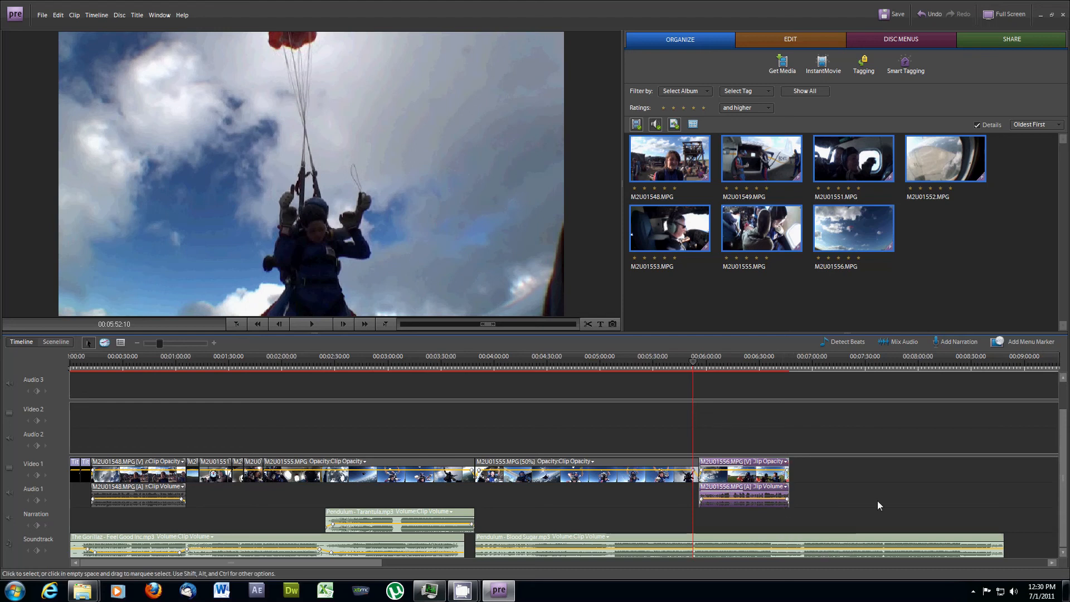
- Ripple-trim the end of Blood Sugar to about 00:07:05 and move the closing title clip directly after M2U01556.MPG
{"action": "left_click_drag", "start_coordinate": [1002, 545], "coordinate": [817, 540]}
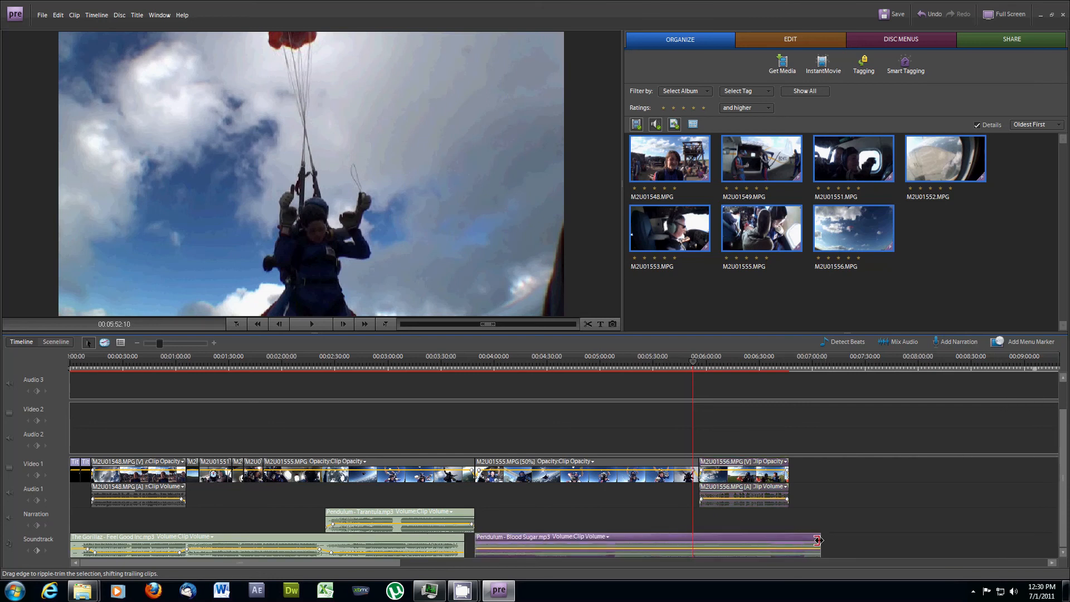
{"action": "left_click_drag", "start_coordinate": [158, 343], "coordinate": [154, 343]}
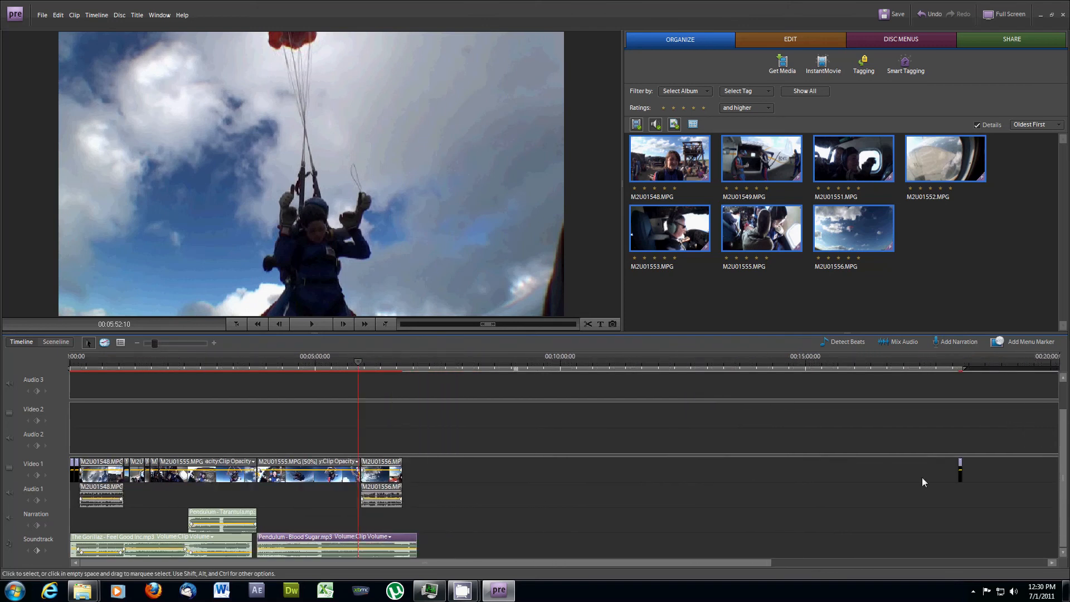
{"action": "left_click_drag", "start_coordinate": [958, 473], "coordinate": [402, 479]}
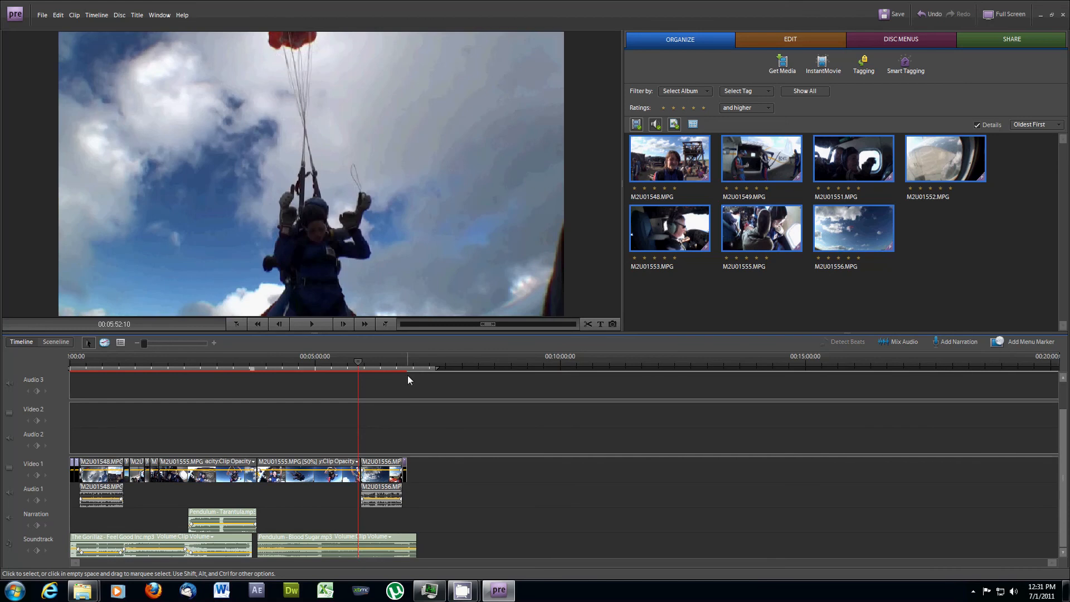
- Trim the end of the Blood Sugar music to about 00:06:55, shortly after the end of the closing title
{"action": "left_click", "coordinate": [409, 359]}
{"action": "left_click_drag", "start_coordinate": [144, 342], "coordinate": [180, 343]}
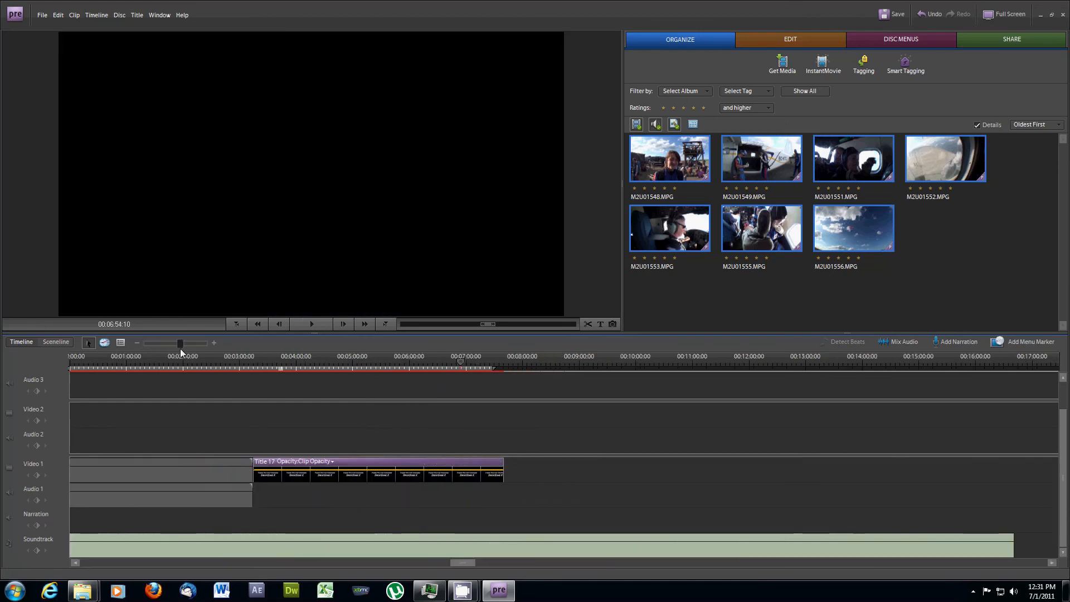
{"action": "left_click_drag", "start_coordinate": [1011, 552], "coordinate": [586, 542]}
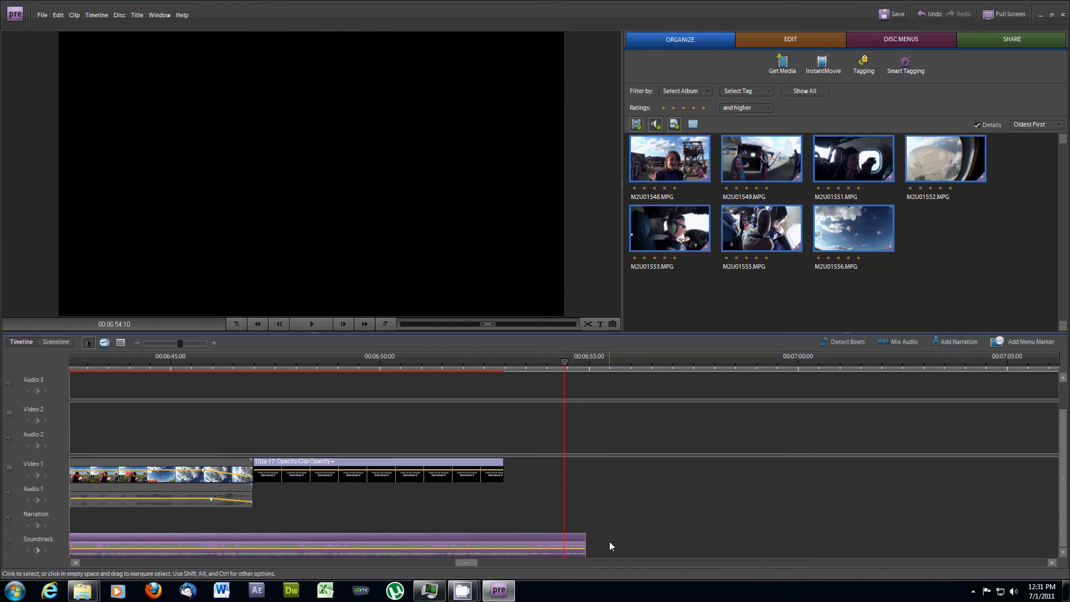
- Fade out the closing title with two opacity keyframes from 00:06:52:08 and add a volume keyframe to Blood Sugar at the same time
{"action": "left_click_drag", "start_coordinate": [232, 361], "coordinate": [477, 382]}
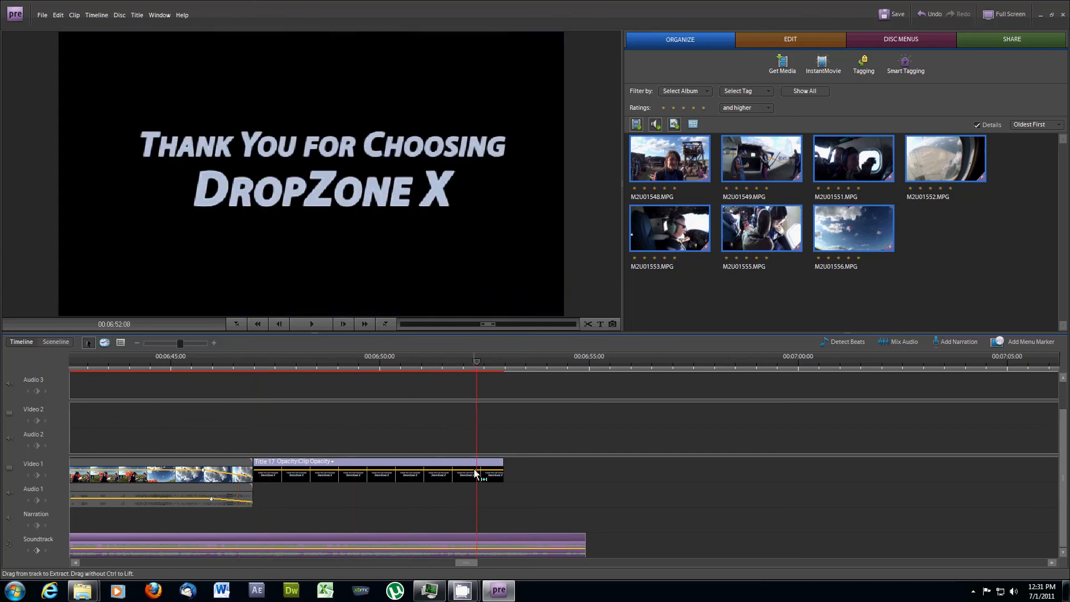
{"action": "left_click", "coordinate": [474, 470], "text": "ctrl"}
{"action": "left_click", "coordinate": [485, 471], "text": "ctrl"}
{"action": "left_click_drag", "start_coordinate": [485, 474], "coordinate": [485, 481]}
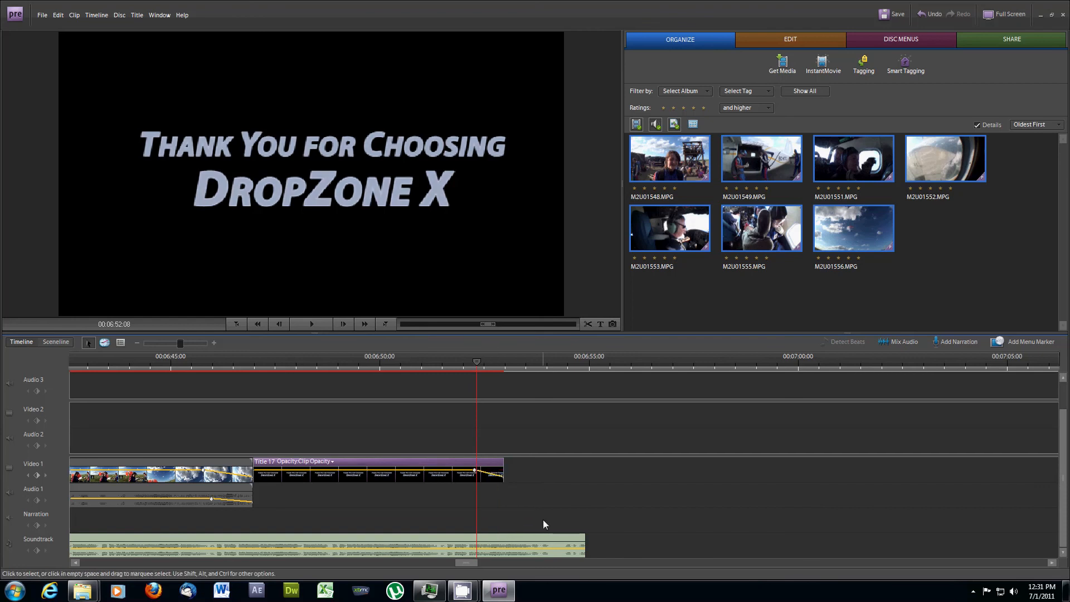
{"action": "left_click", "coordinate": [477, 548], "text": "ctrl"}
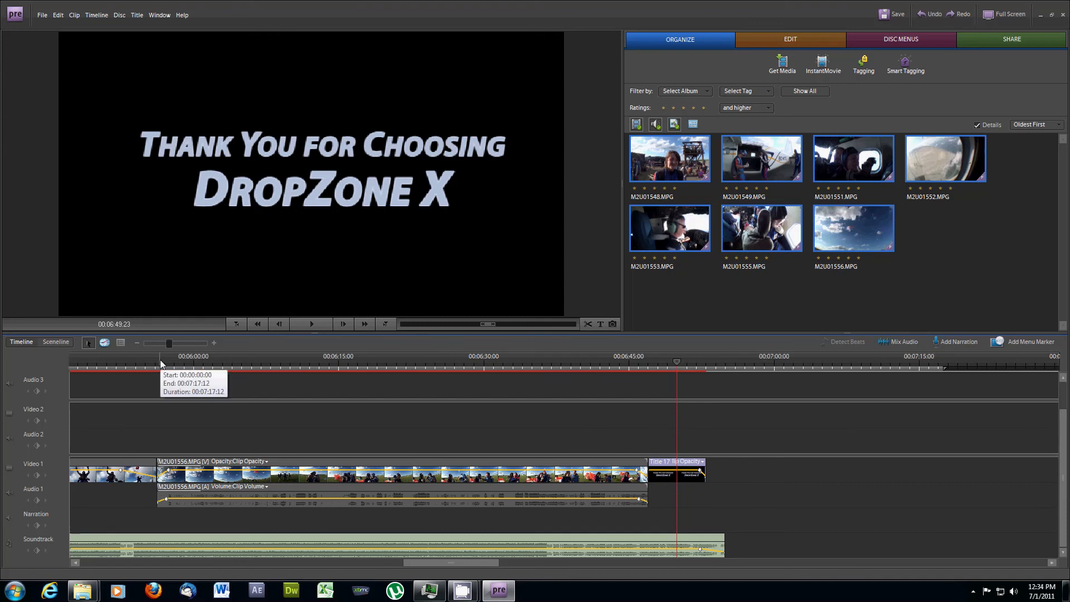
- Keep the M2U01556.MPG audio low until just before the landing, raising it to normal volume with a keyframe at 00:06:07:17
{"action": "left_click_drag", "start_coordinate": [161, 363], "coordinate": [268, 376]}
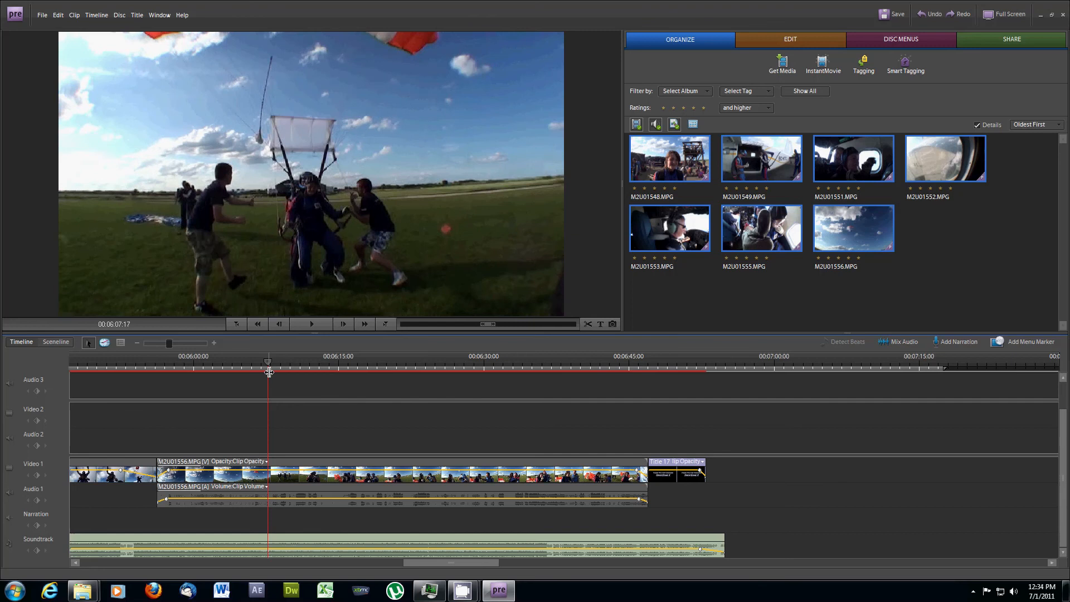
{"action": "left_click", "coordinate": [268, 501]}
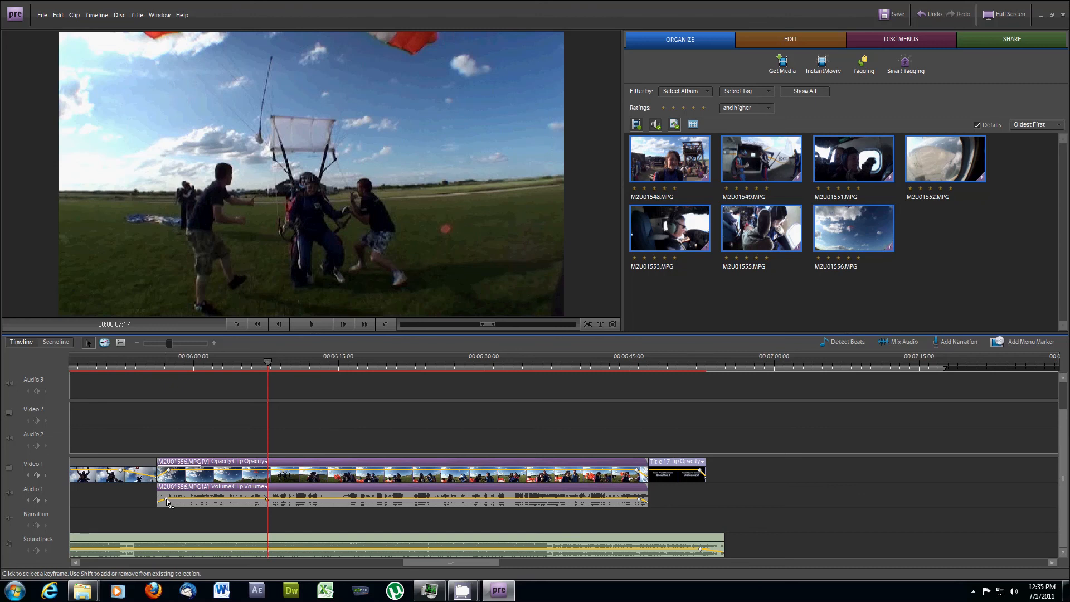
{"action": "left_click_drag", "start_coordinate": [167, 501], "coordinate": [249, 516]}
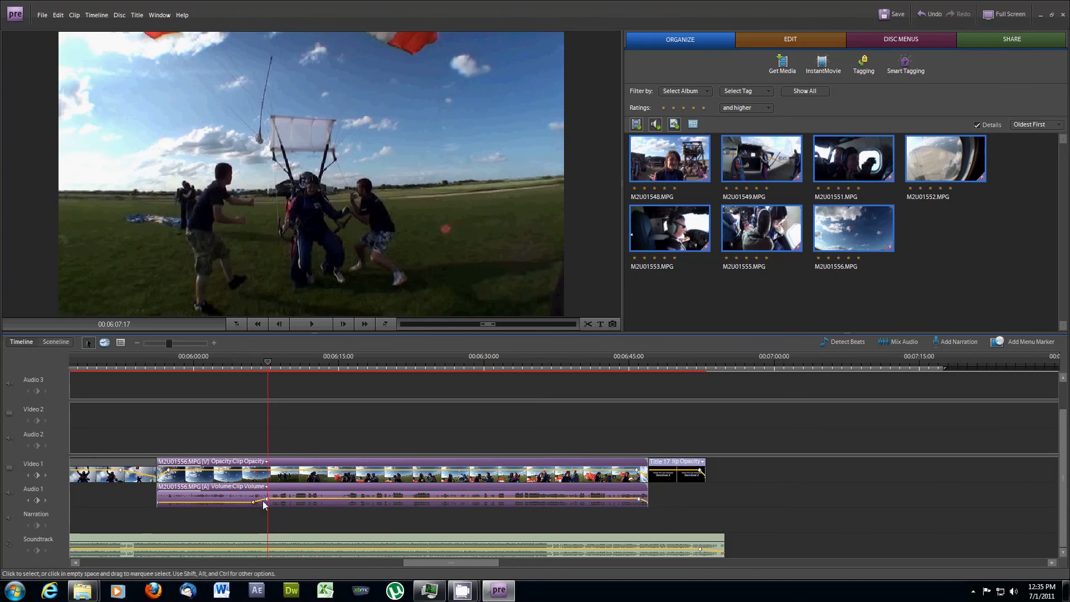
- Lower the Blood Sugar volume under the landing audio with keyframes at about 00:06:06 and 00:06:07:17
{"action": "left_click", "coordinate": [252, 552]}
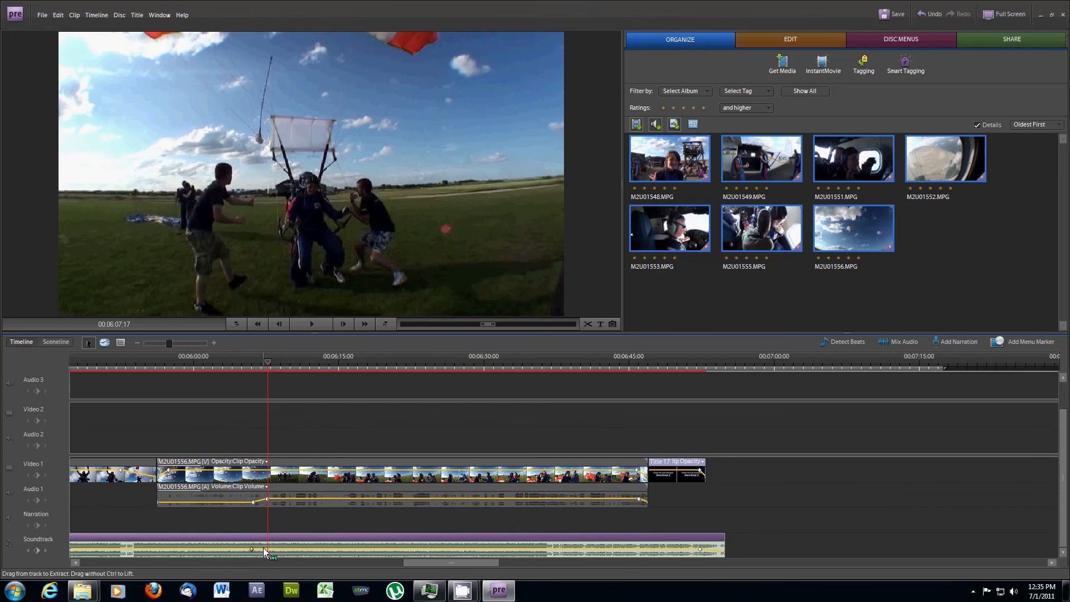
{"action": "left_click", "coordinate": [267, 551]}
{"action": "left_click_drag", "start_coordinate": [267, 552], "coordinate": [268, 558]}
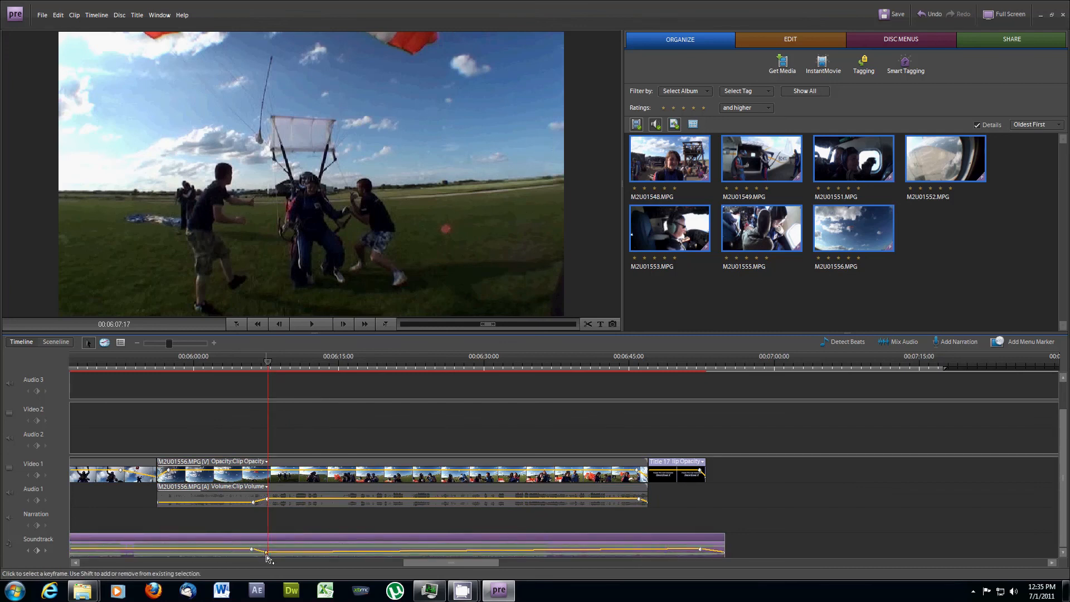
- Raise the Blood Sugar volume again near the end of M2U01556.MPG with keyframes at about 00:06:45 and 00:06:46:15
{"action": "left_click", "coordinate": [638, 366]}
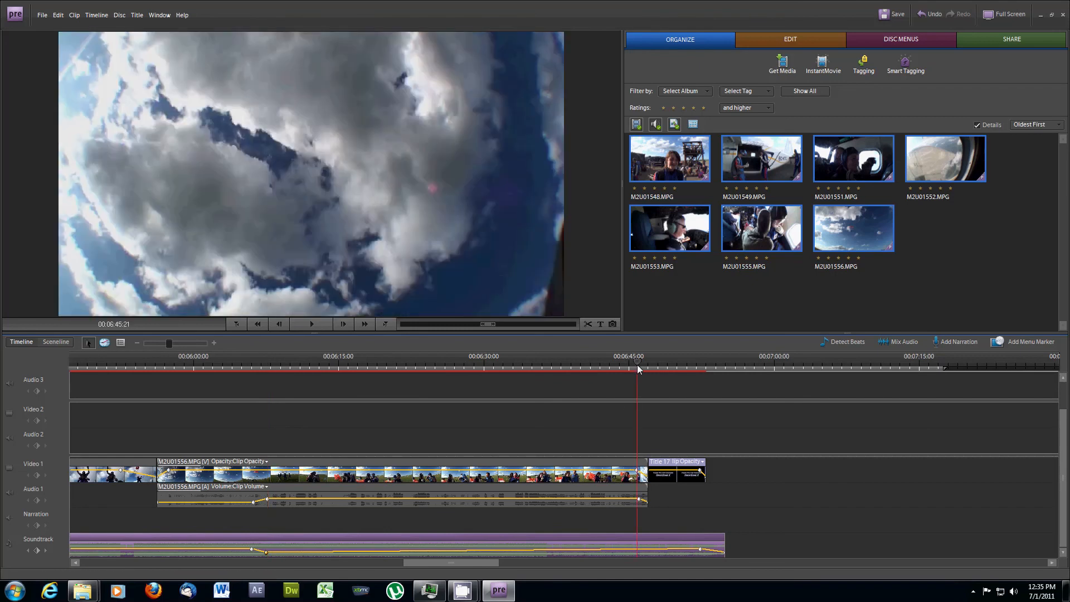
{"action": "left_click", "coordinate": [644, 550], "text": "ctrl"}
{"action": "left_click_drag", "start_coordinate": [631, 550], "coordinate": [630, 553]}
{"action": "left_click", "coordinate": [608, 365]}
{"action": "left_click_drag", "start_coordinate": [609, 360], "coordinate": [645, 362]}
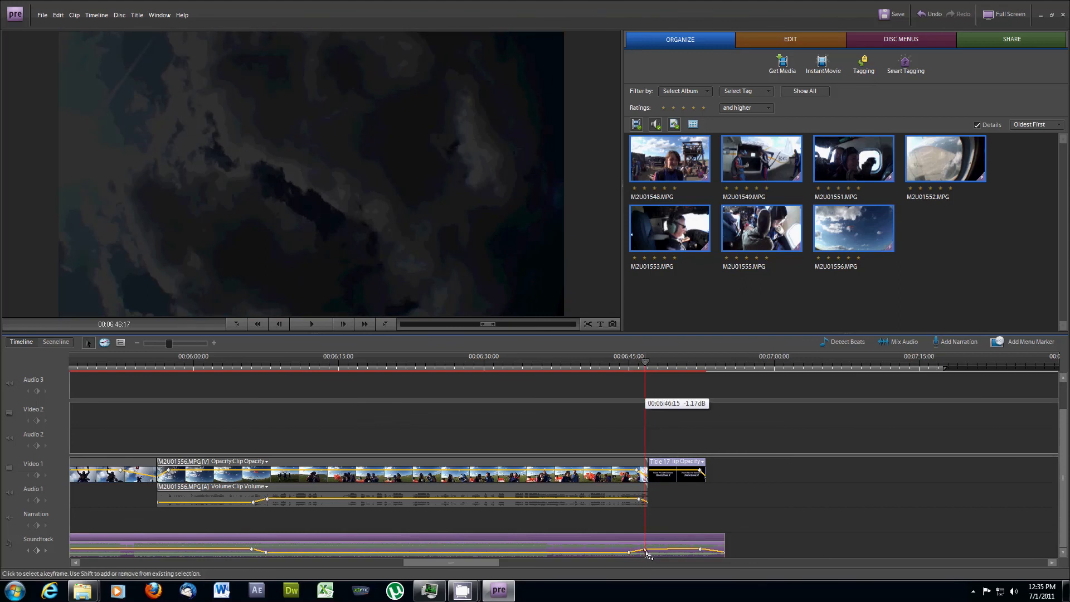
{"action": "left_click_drag", "start_coordinate": [646, 550], "coordinate": [645, 549]}
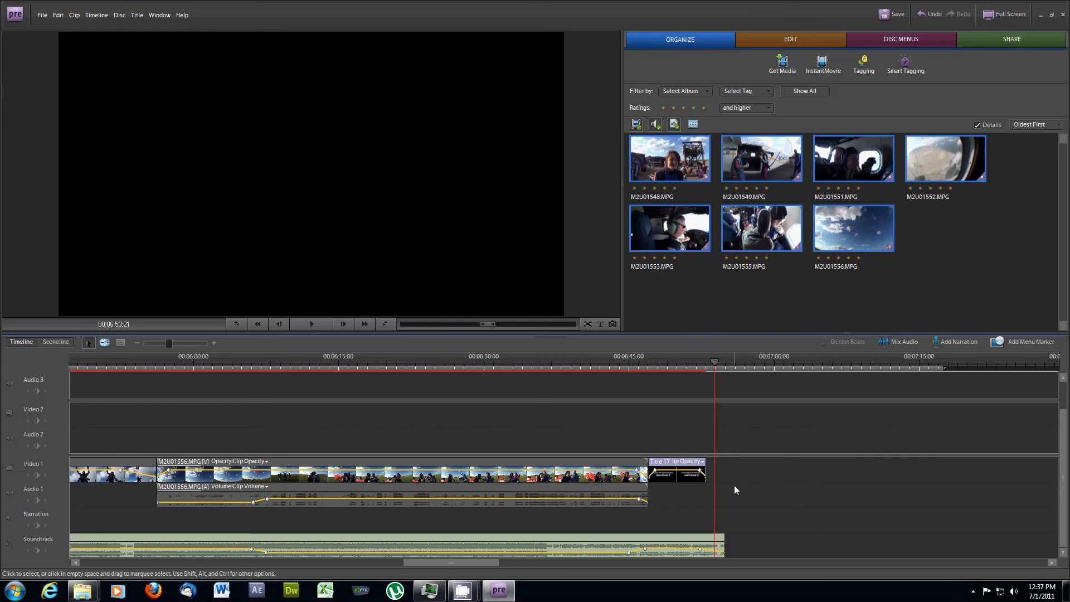
- Save the project under the new name TANDEM-MASTER-2 in the MASTER-FILES folder
{"action": "key", "text": "ctrl+shift+s"}
{"action": "key", "text": "End"}
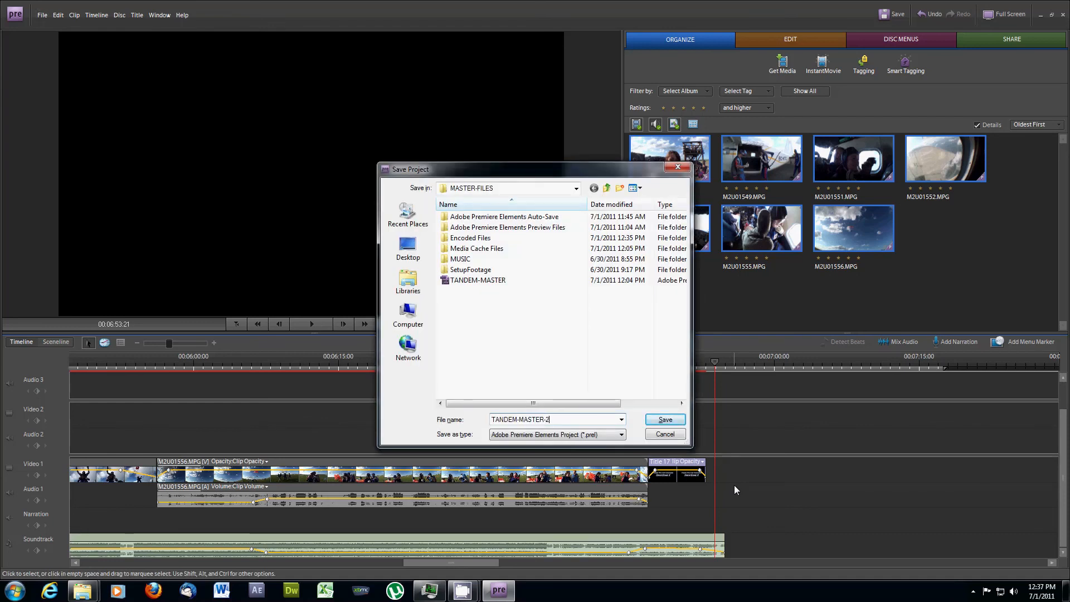
{"action": "key", "text": "Return"}
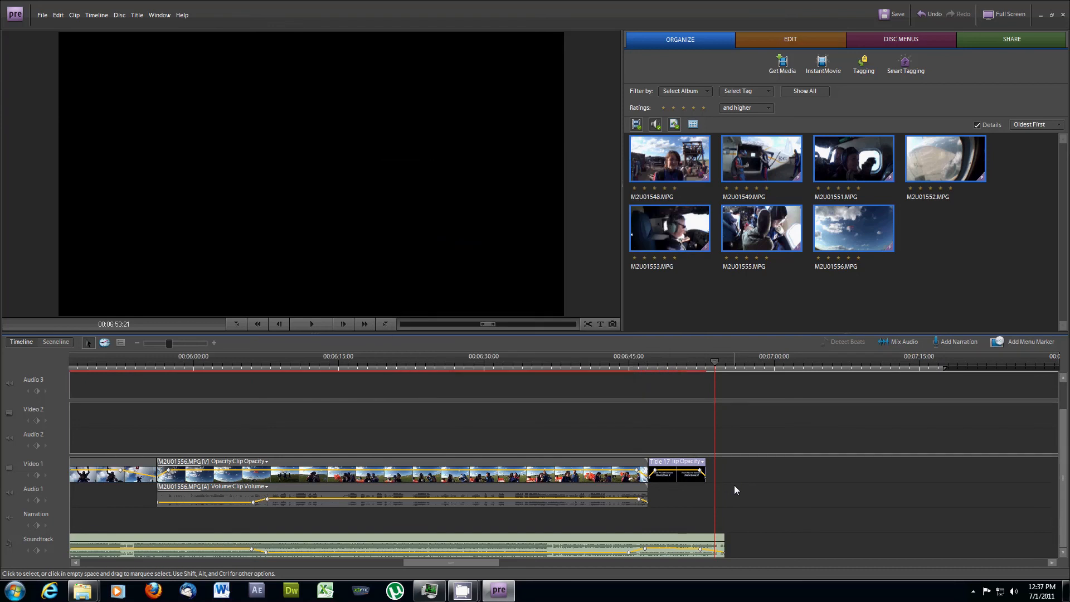
- Start a new disc share to open the DVD burning location and settings
{"action": "left_click", "coordinate": [998, 39]}
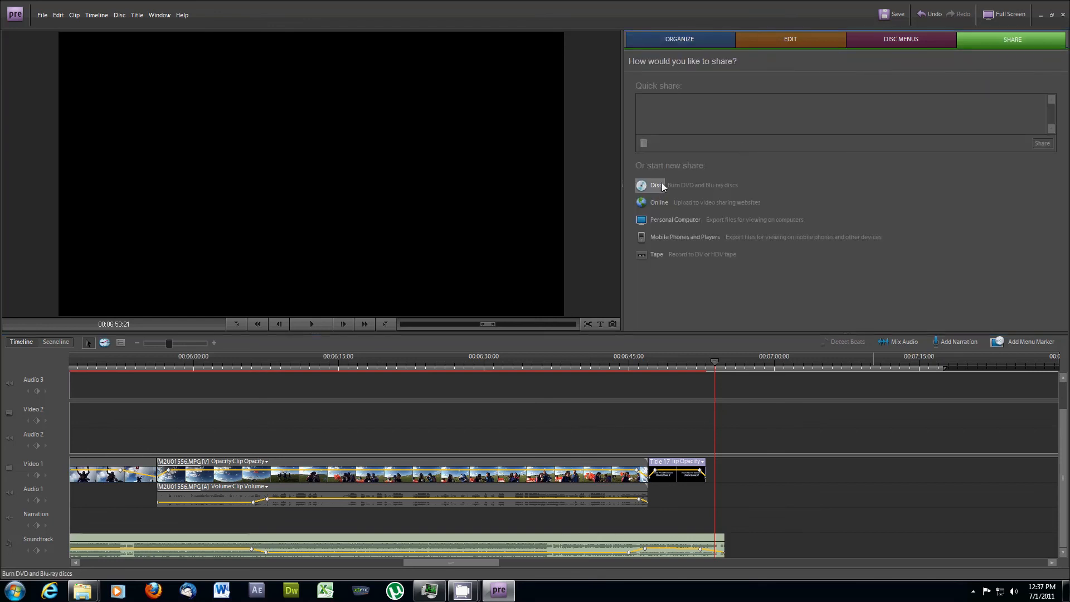
{"action": "left_click", "coordinate": [661, 186]}
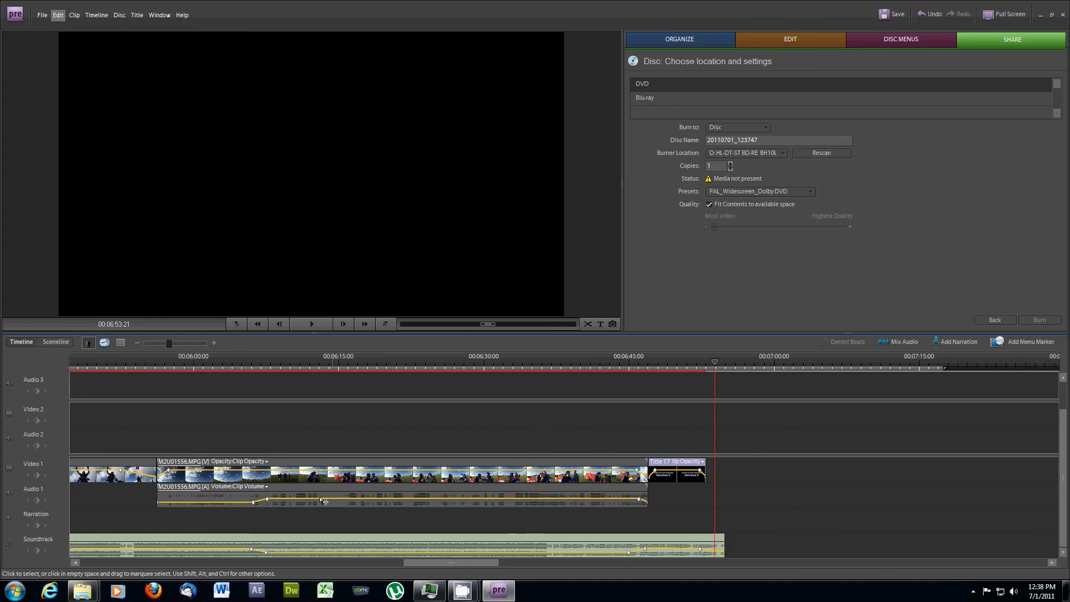
- Set the field options of the M2U01556.MPG clip to Always Deinterlace
{"action": "left_click", "coordinate": [311, 478]}
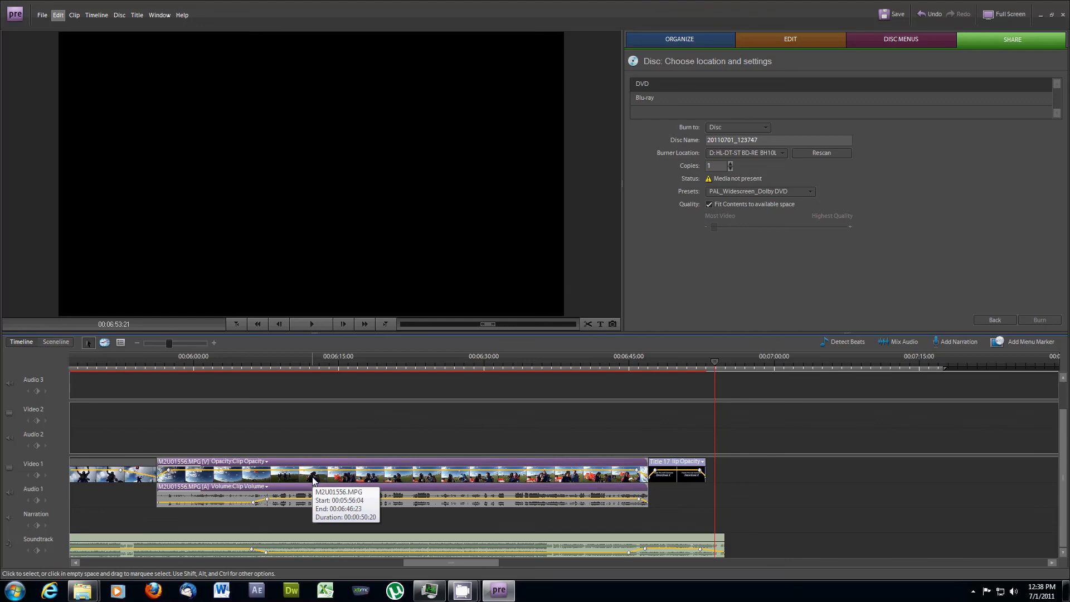
{"action": "right_click", "coordinate": [313, 478]}
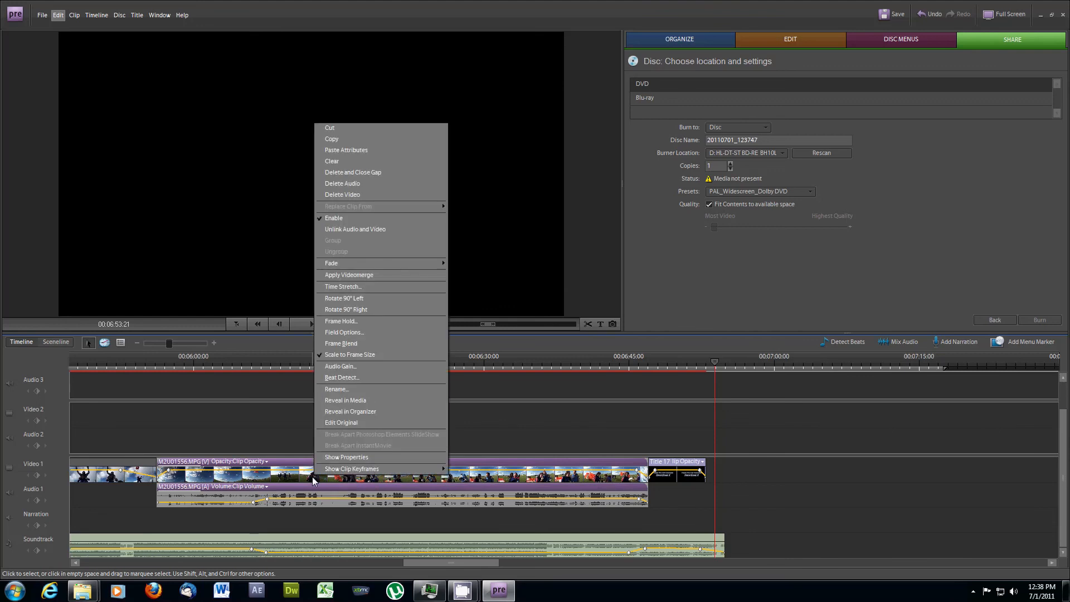
{"action": "left_click", "coordinate": [380, 332]}
{"action": "left_click", "coordinate": [485, 299]}
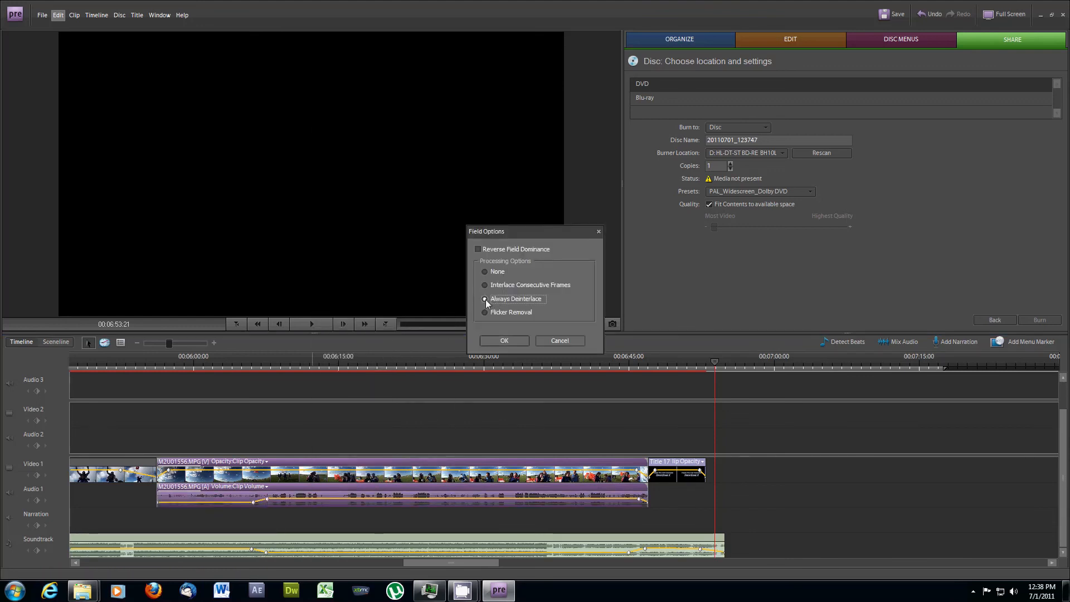
{"action": "left_click", "coordinate": [496, 339]}
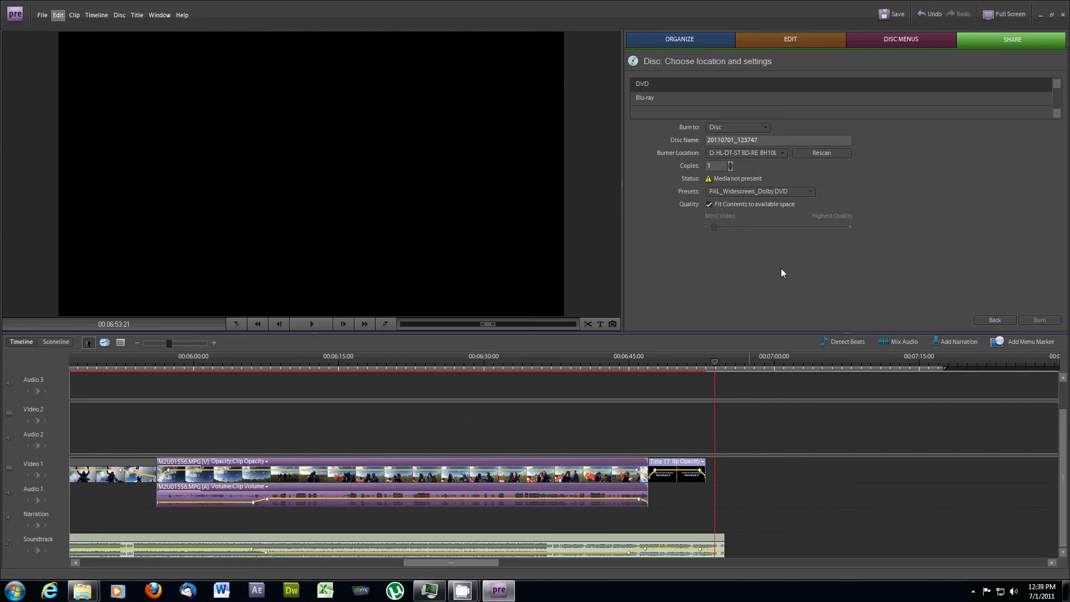